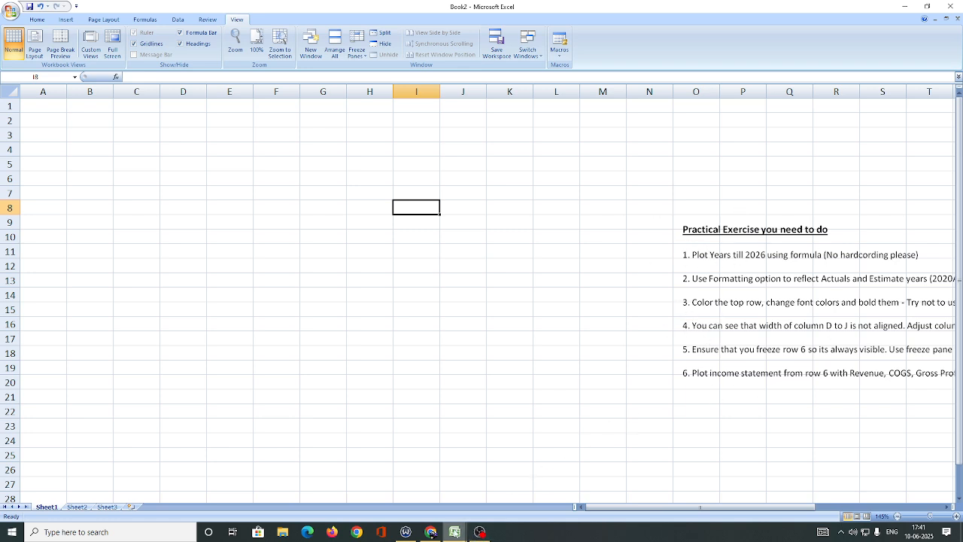
Step: Switch to the workbook "2. Excel Setup and Imp Functions.xlsx" and view the income statement on the Basic forcasting sheet
mouse_move(455, 532)
click(350, 481)
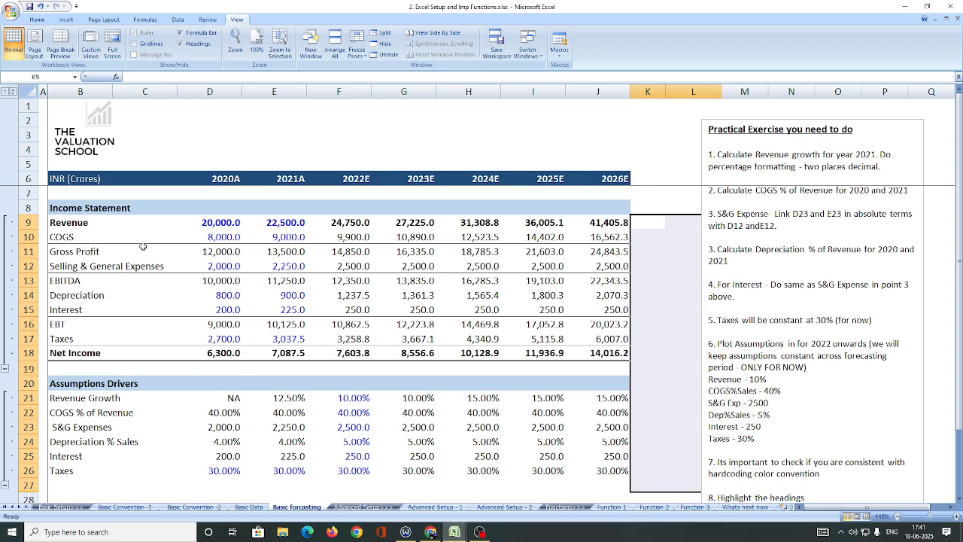
click(330, 324)
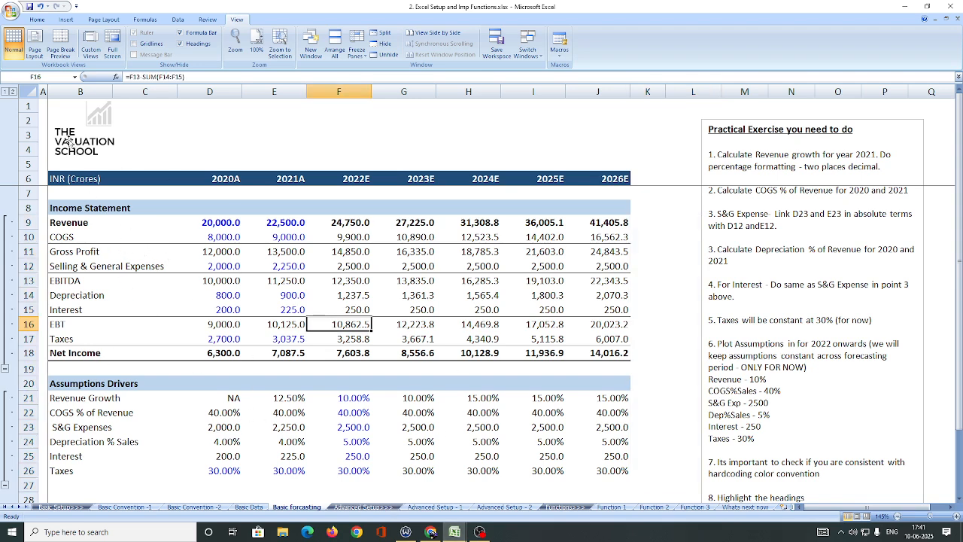
scroll(120, 344, down, 1)
scroll(142, 302, up, 1)
drag(204, 178, 286, 179)
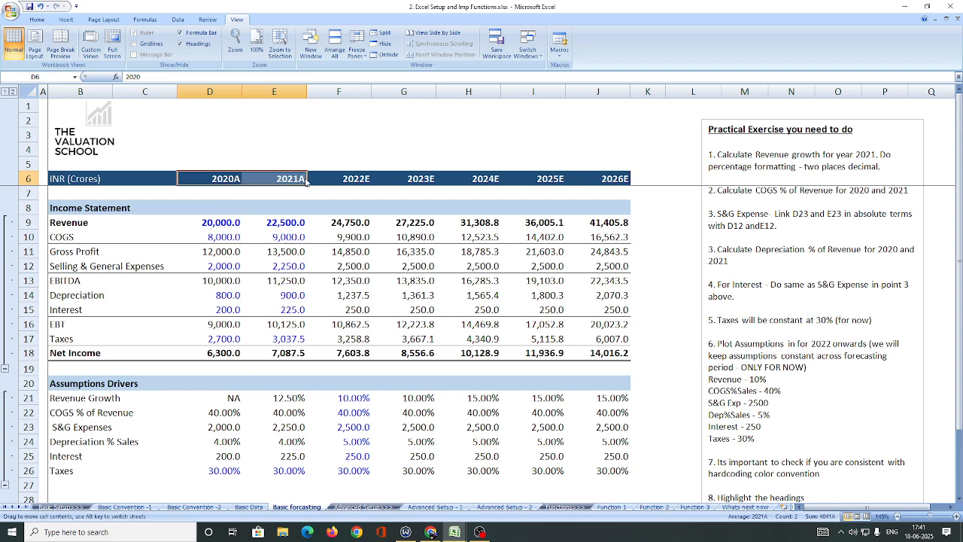
drag(306, 181, 308, 217)
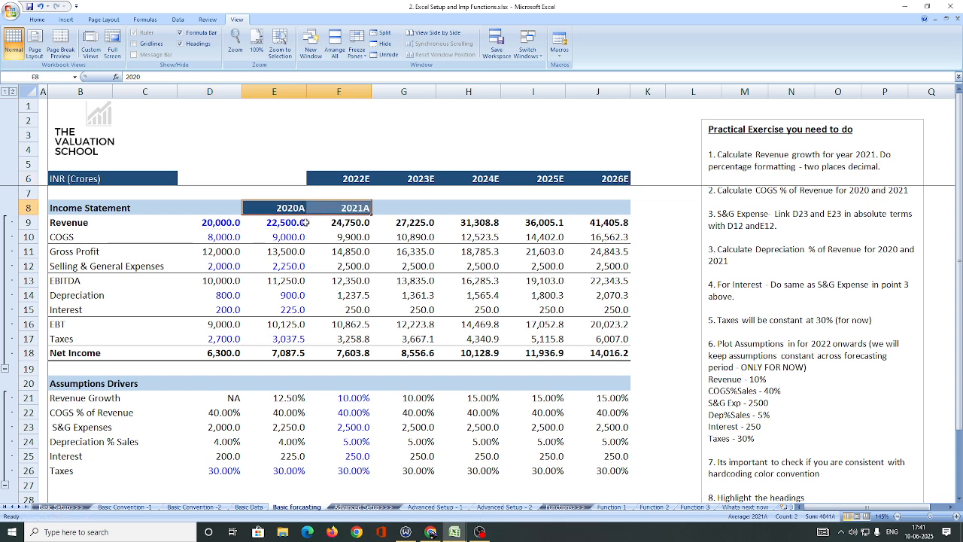
key(ctrl+z)
Step: Examine the 2022E to 2026E estimate columns, from the year header row down to Net Income
click(362, 179)
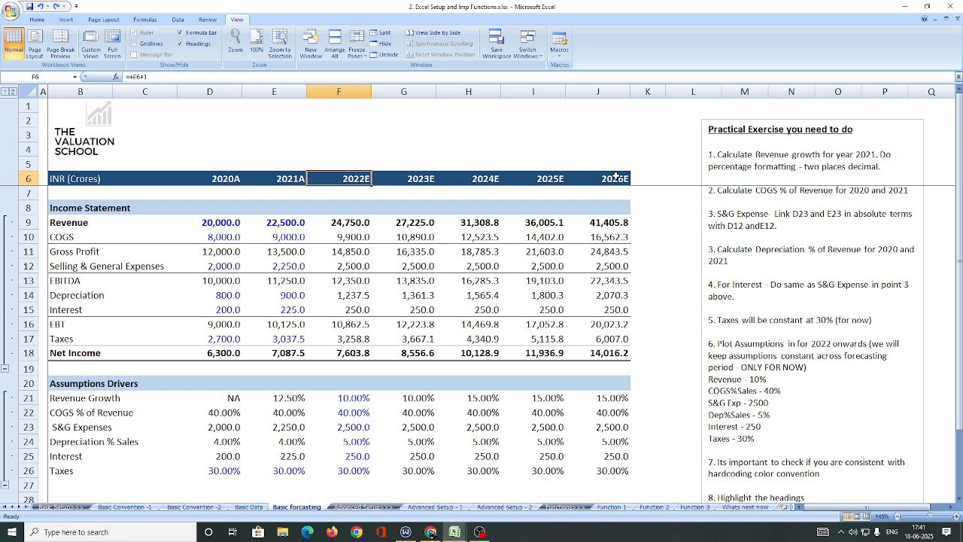
key(shift+Right)
key(shift+Right)
key(shift+Right)
key(shift+Right)
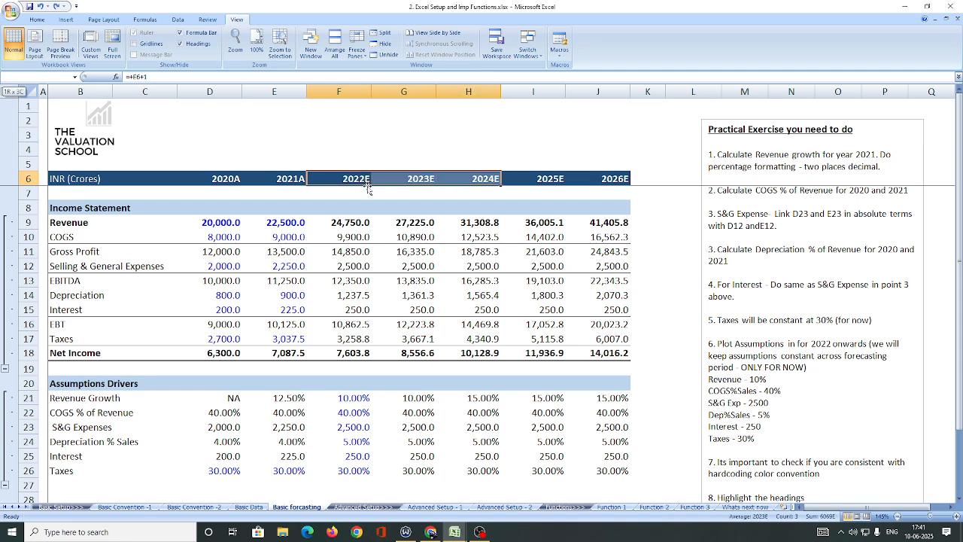
key(shift+Down)
key(shift+Down)
key(shift+Down)
key(shift+Down)
key(shift+Down)
key(shift+Down)
key(shift+Down)
key(shift+Down)
key(shift+Down)
key(shift+Down)
key(shift+Down)
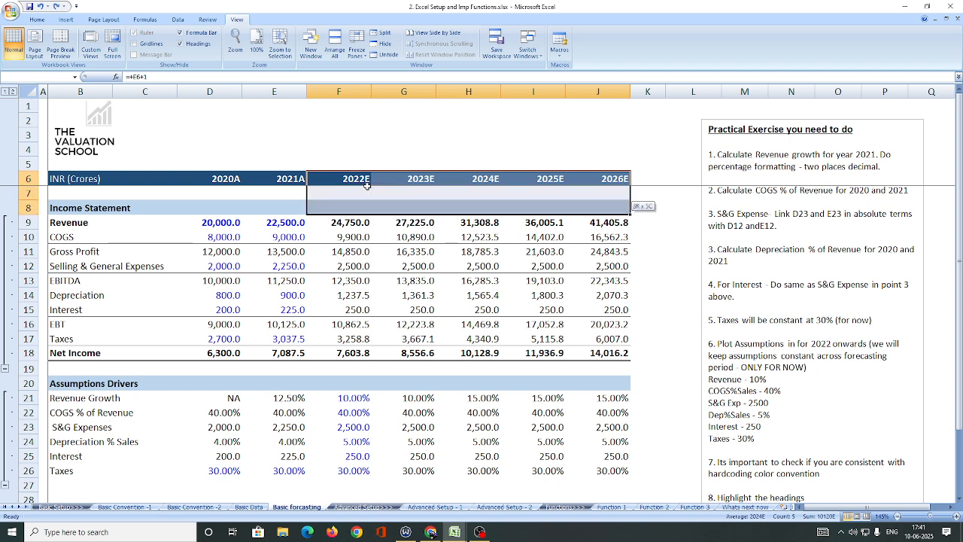
key(shift+Down)
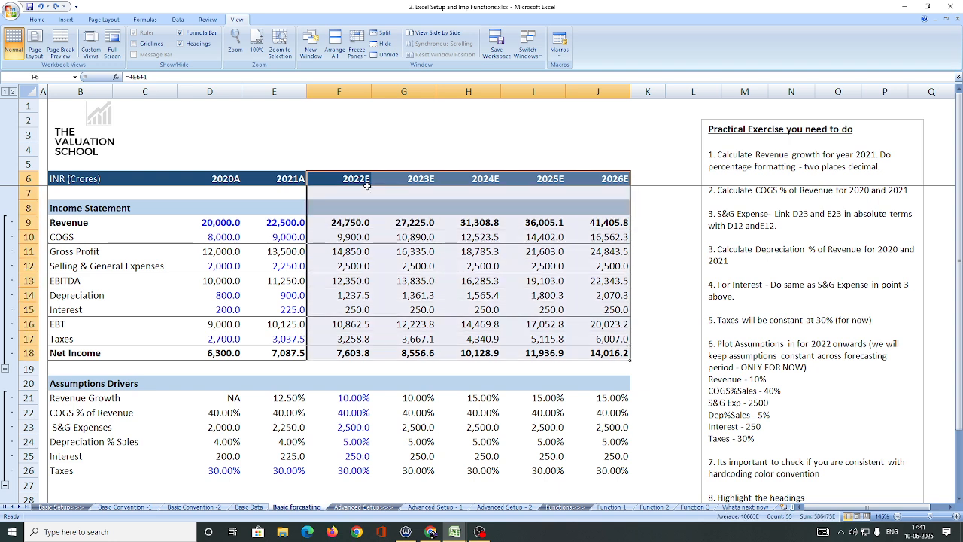
key(Left)
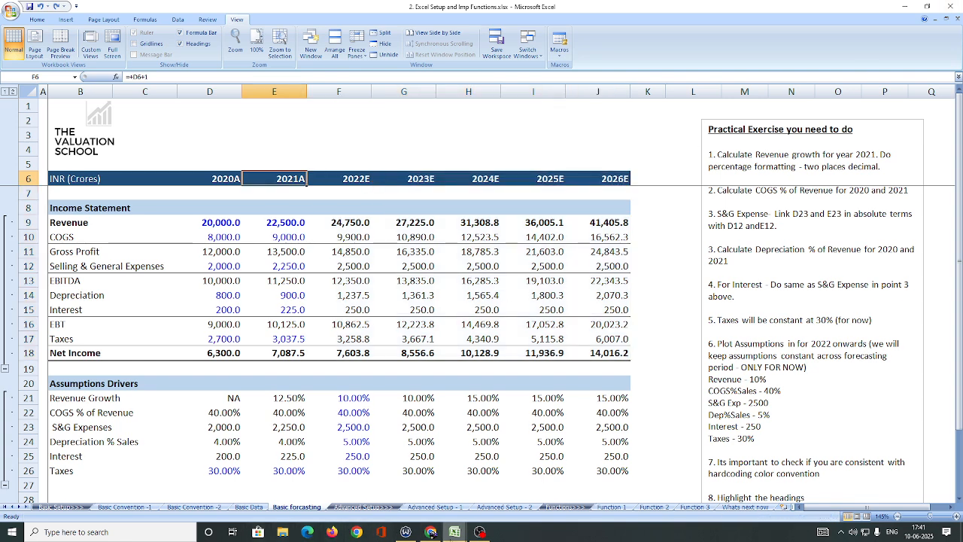
Step: Switch to the Book2 workbook and look over its blank Sheet1
mouse_move(454, 532)
click(563, 486)
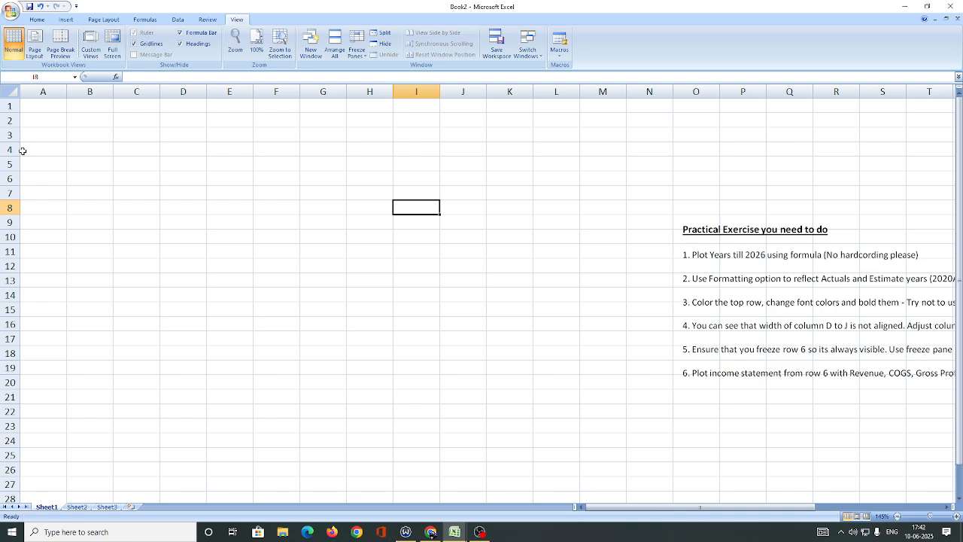
key(Left)
key(Left)
key(Left)
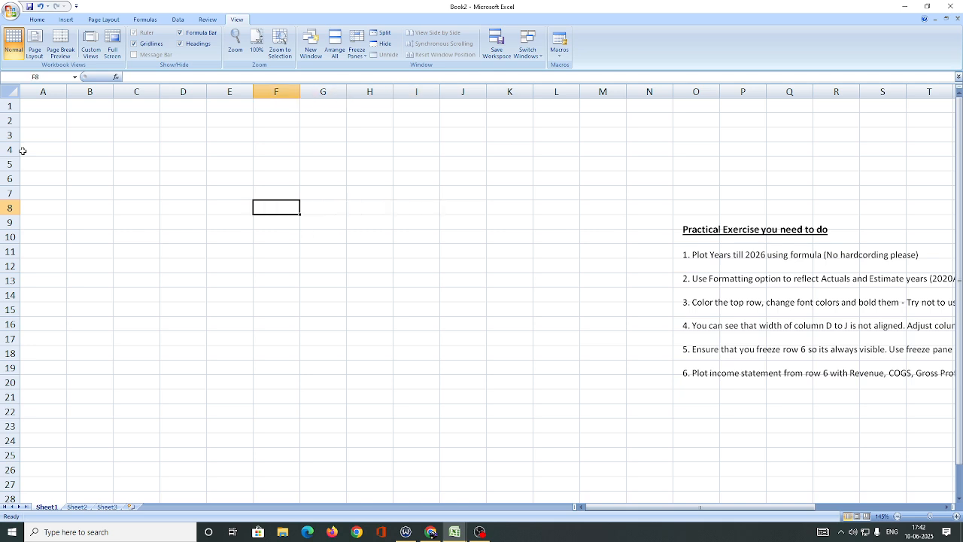
key(Right)
key(Left)
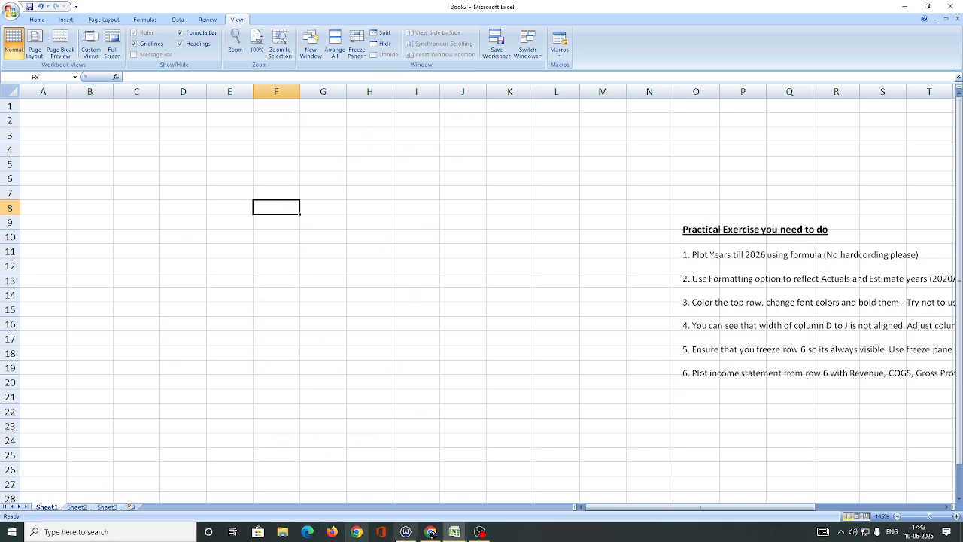
Step: Return to "2. Excel Setup and Imp Functions.xlsx" and examine the layout of the header row, income statement, assumptions drivers and surrounding blank areas
click(455, 532)
click(435, 500)
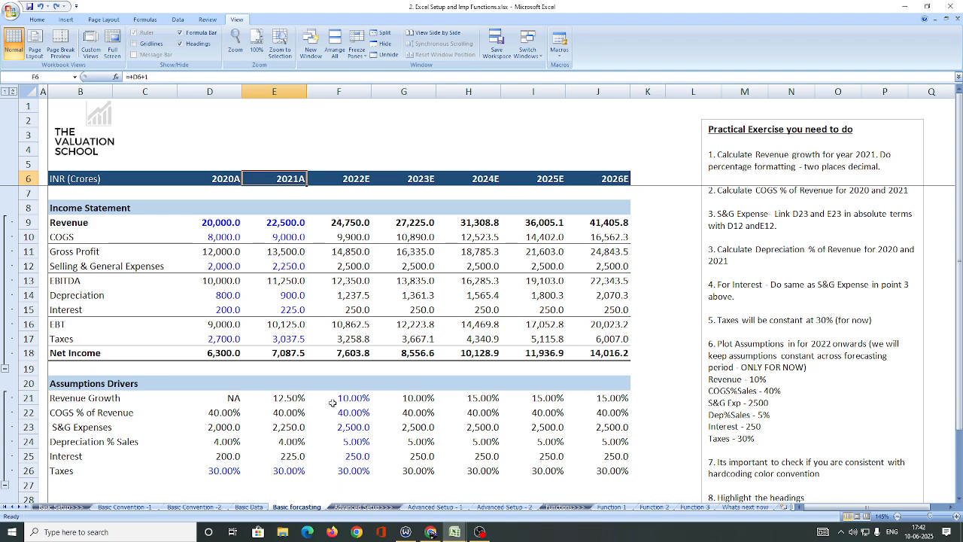
drag(337, 136, 698, 345)
click(688, 273)
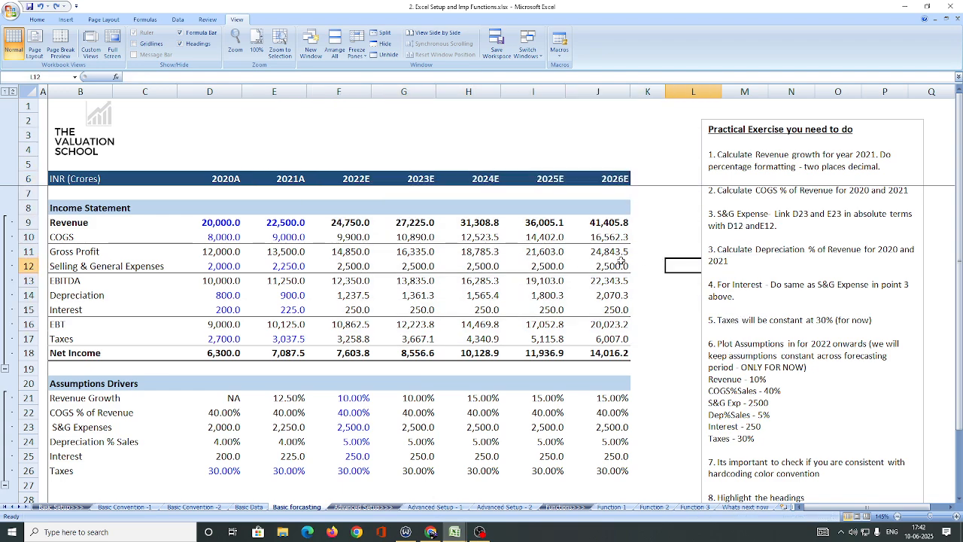
scroll(612, 286, down, 4)
scroll(618, 297, up, 4)
scroll(527, 301, down, 3)
scroll(467, 307, down, 4)
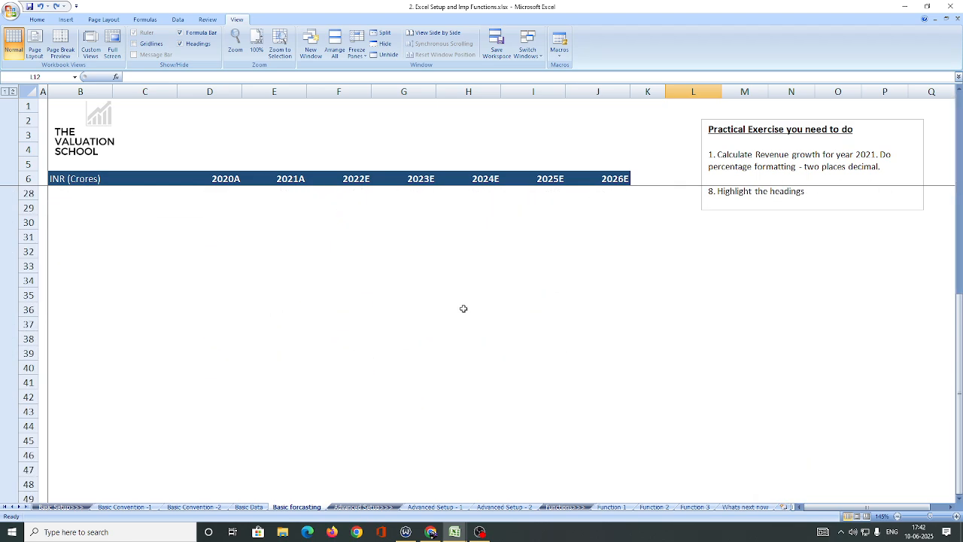
scroll(465, 309, up, 7)
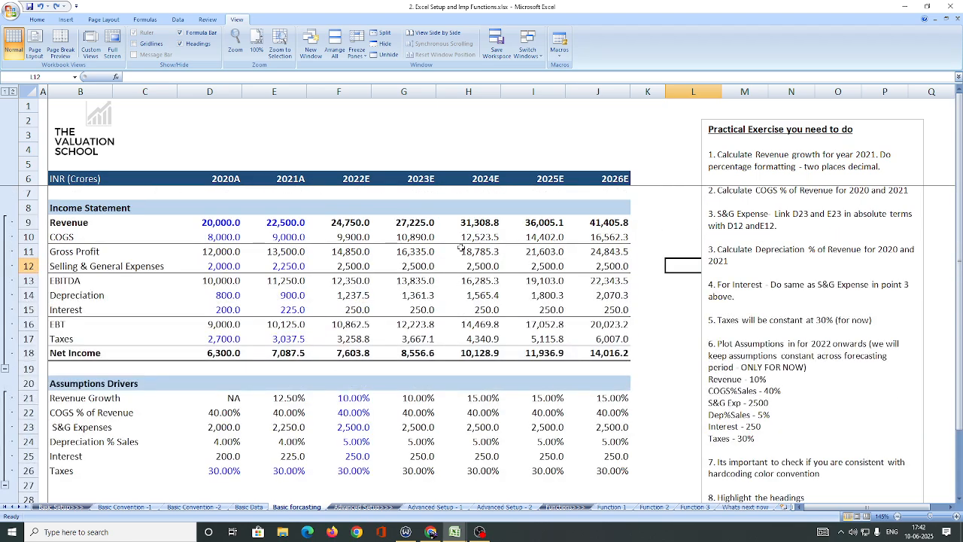
scroll(440, 327, down, 7)
scroll(403, 335, up, 7)
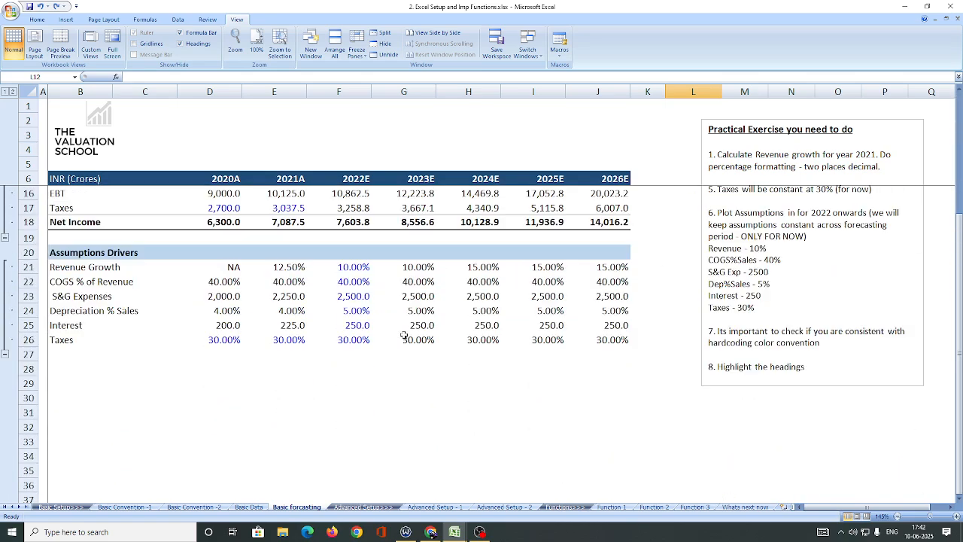
scroll(233, 283, down, 3)
scroll(234, 286, down, 3)
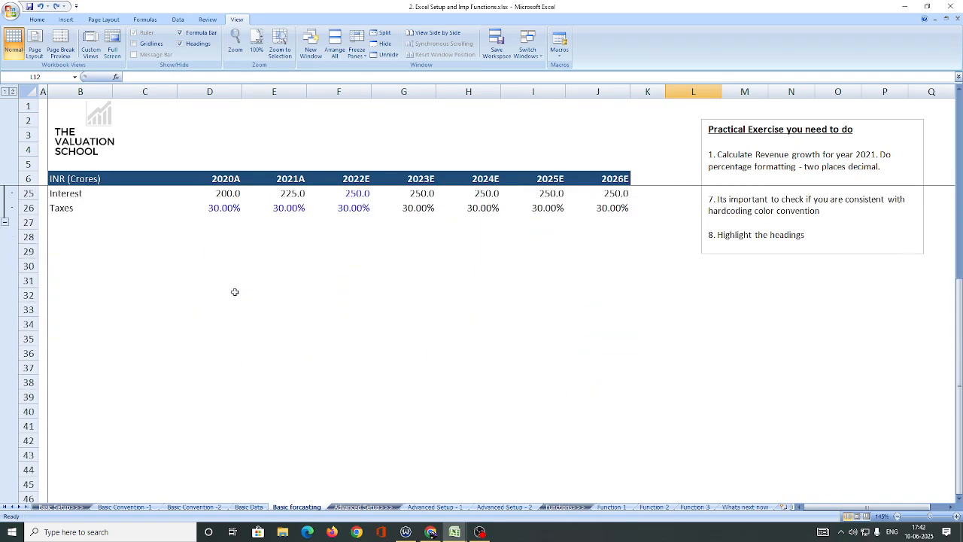
scroll(447, 355, down, 1)
scroll(445, 355, up, 7)
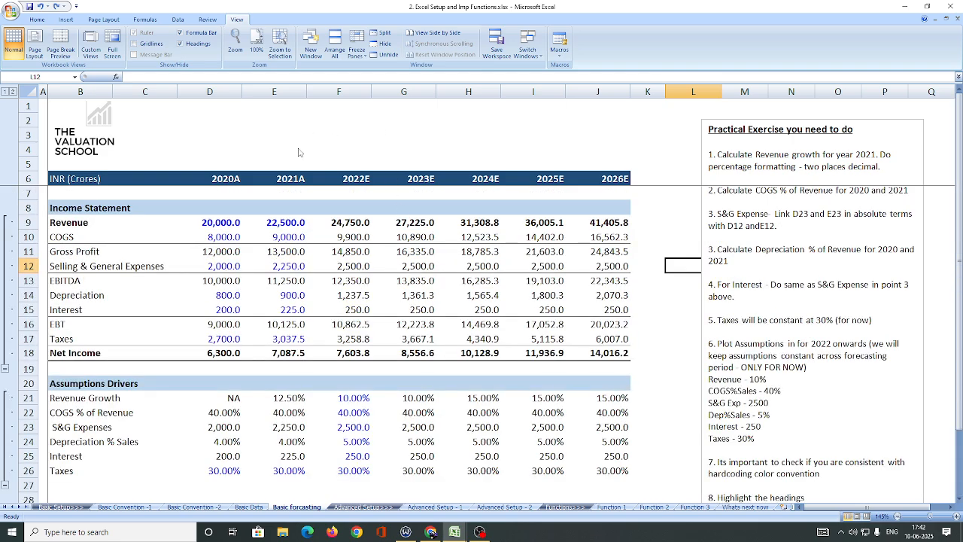
drag(230, 130, 669, 218)
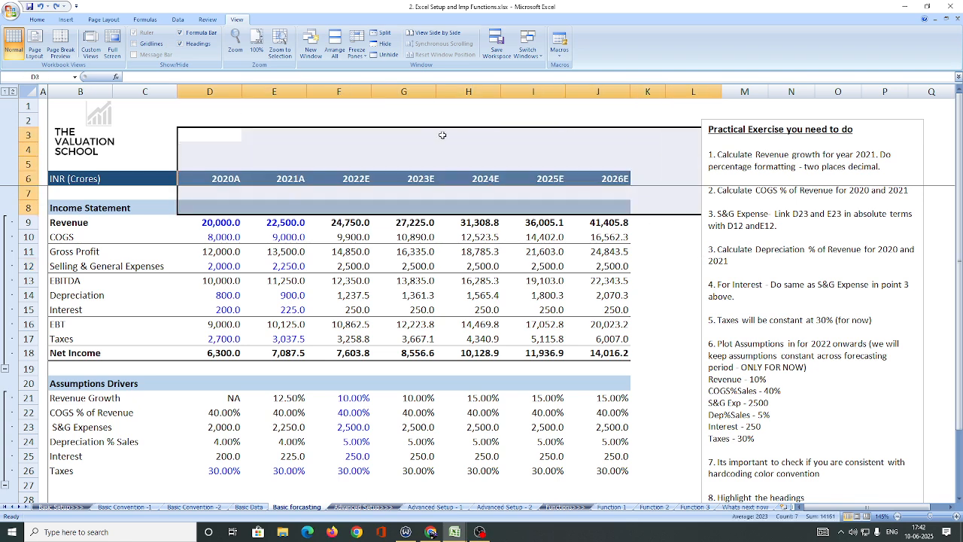
click(192, 121)
drag(172, 123, 625, 153)
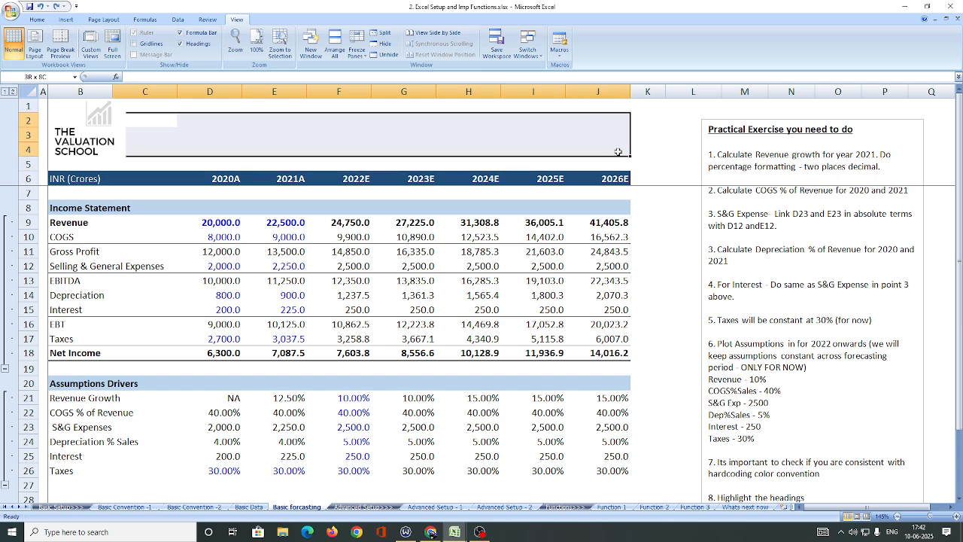
Step: Switch to the Book2 workbook and go to cell B5 on Sheet1
mouse_move(455, 531)
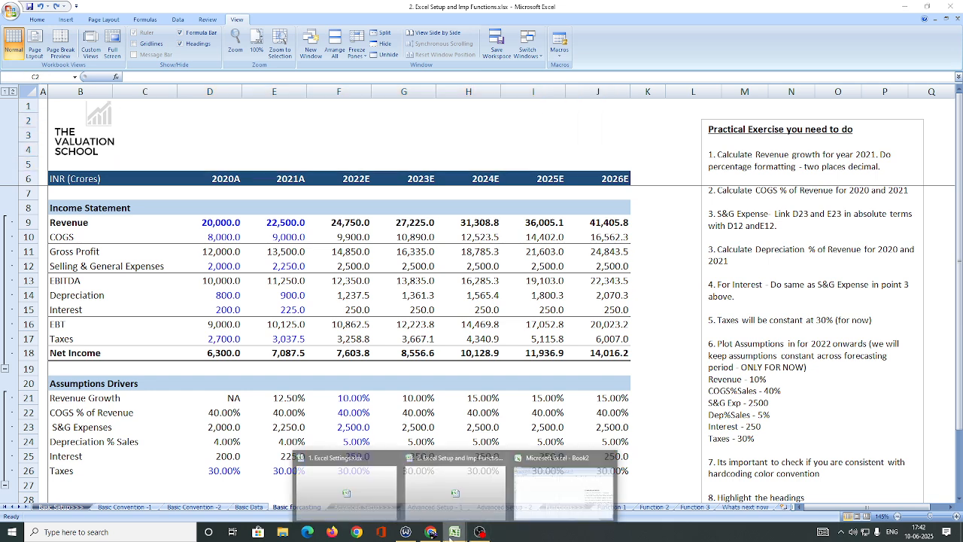
click(561, 482)
key(Left)
key(Left)
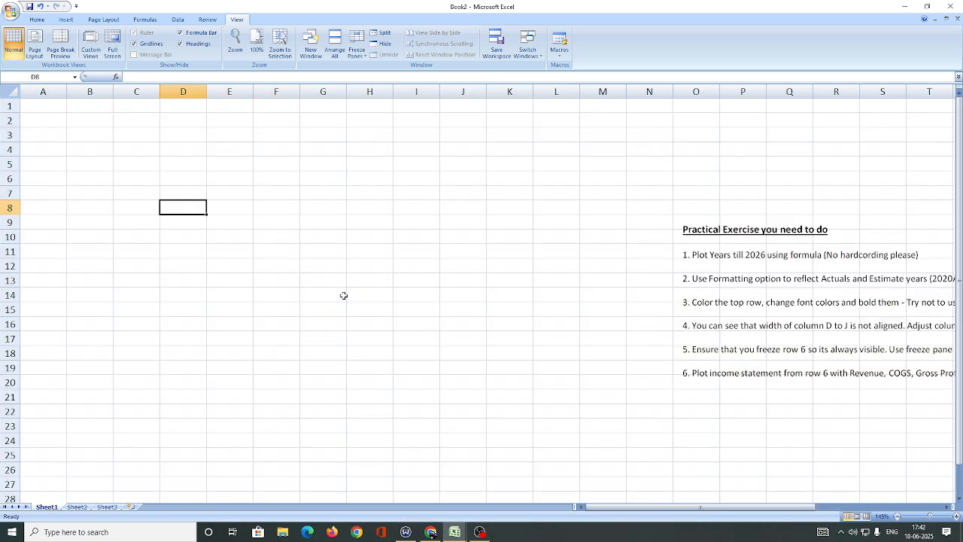
key(Left)
key(Left)
key(Up)
key(Up)
key(Up)
key(Up)
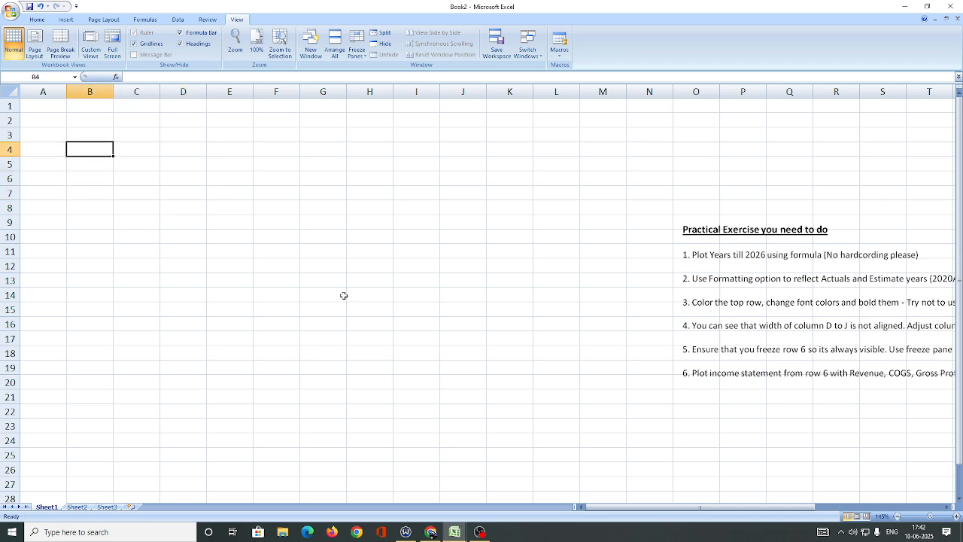
text(I)
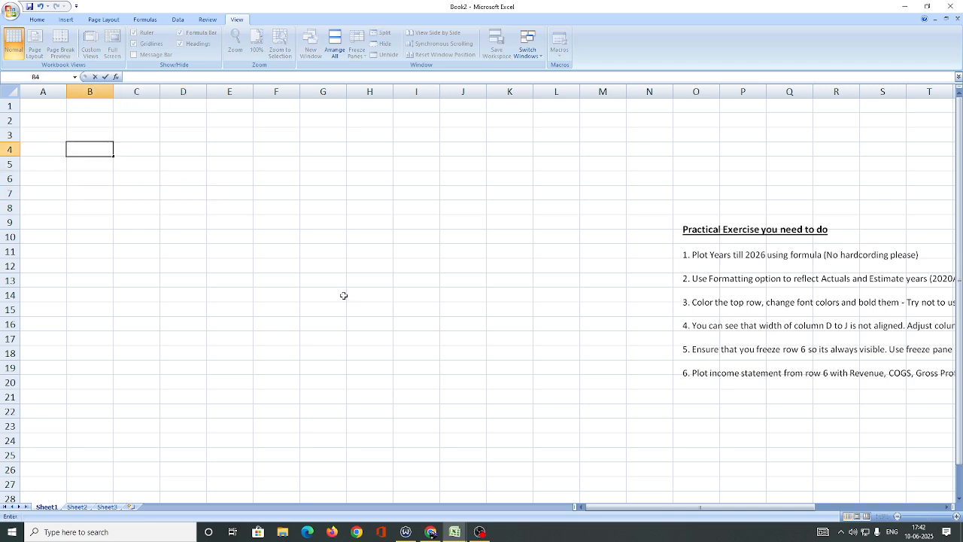
key(Return)
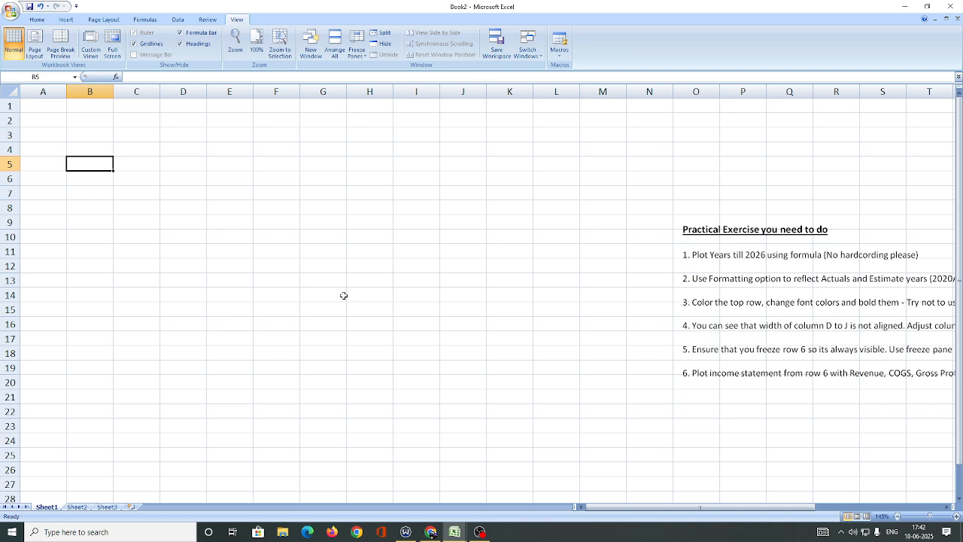
Step: Hide the gridlines on Sheet1
key(alt)
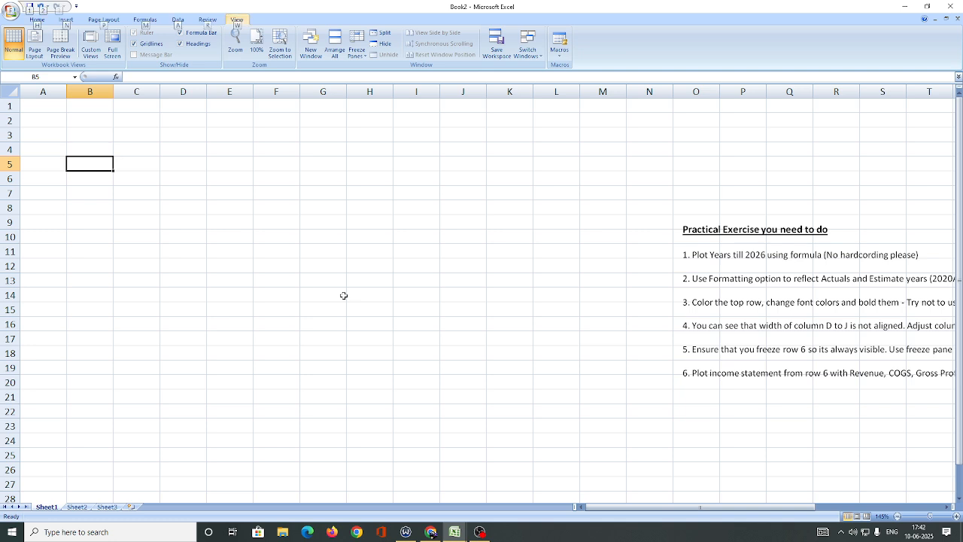
key(w)
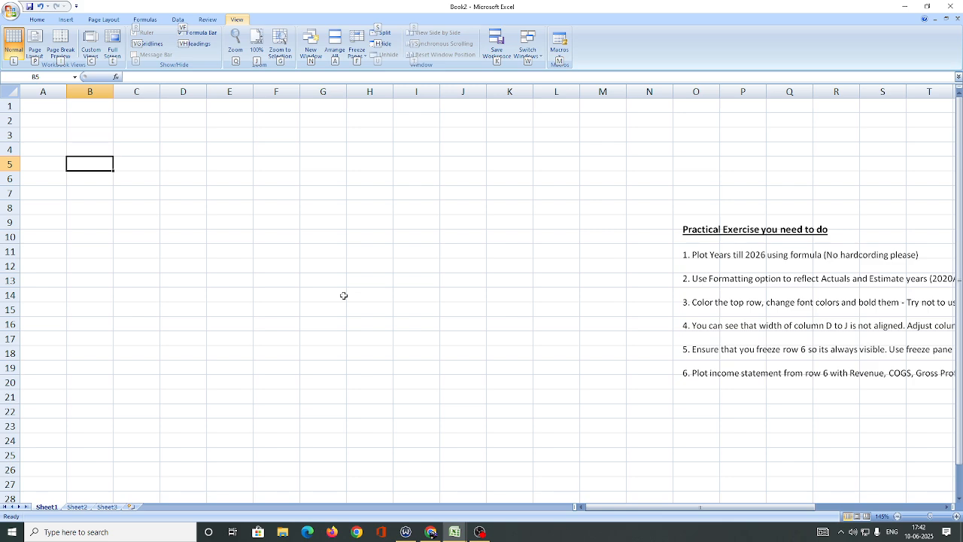
key(v)
key(g)
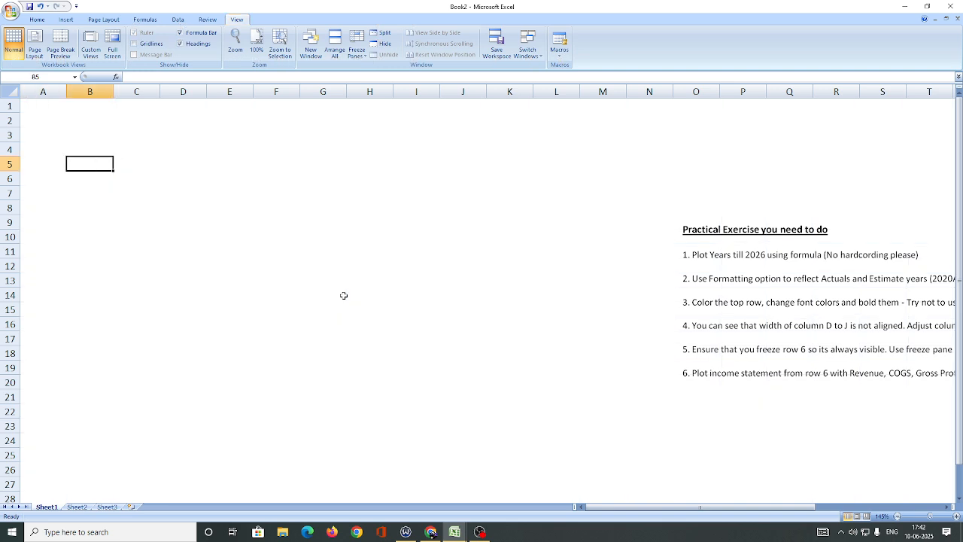
key(Down)
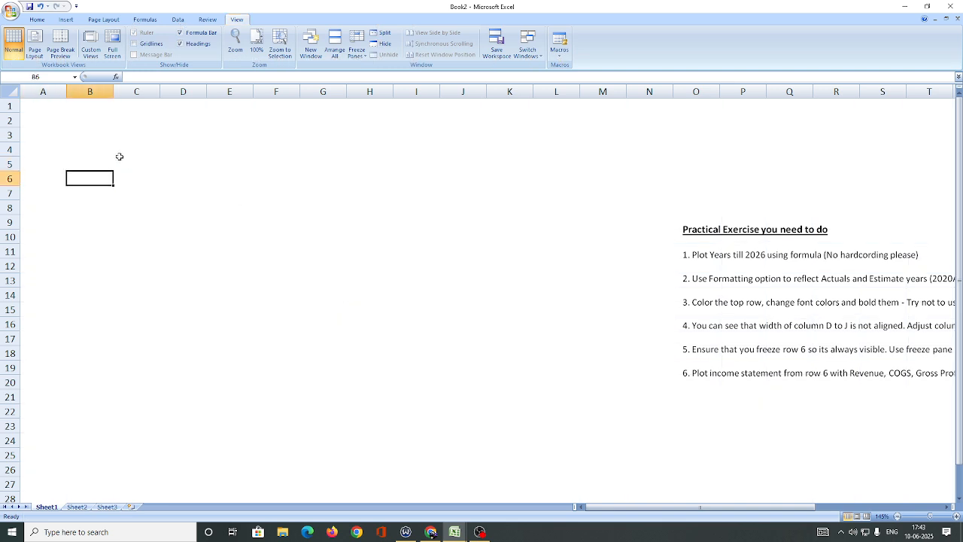
drag(92, 166, 596, 274)
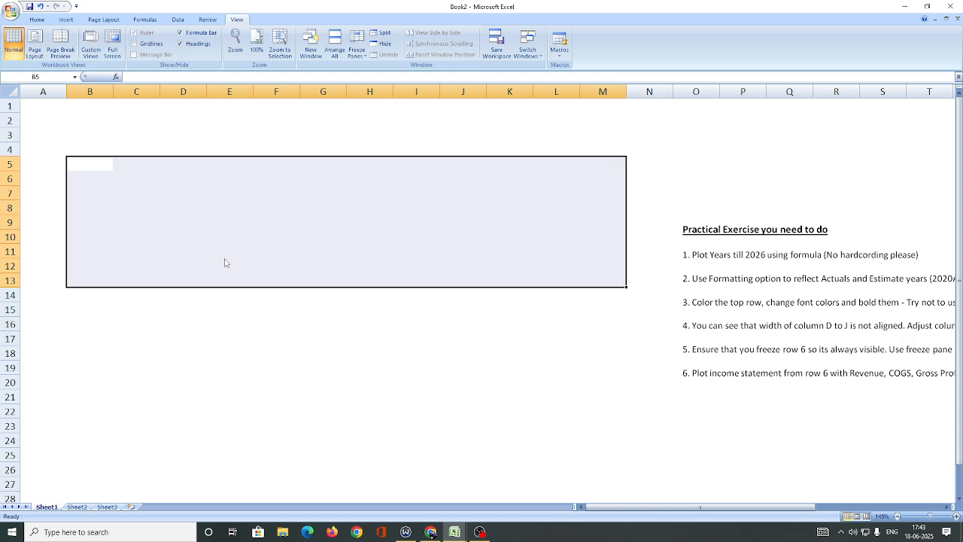
click(225, 260)
drag(152, 172, 744, 417)
click(783, 338)
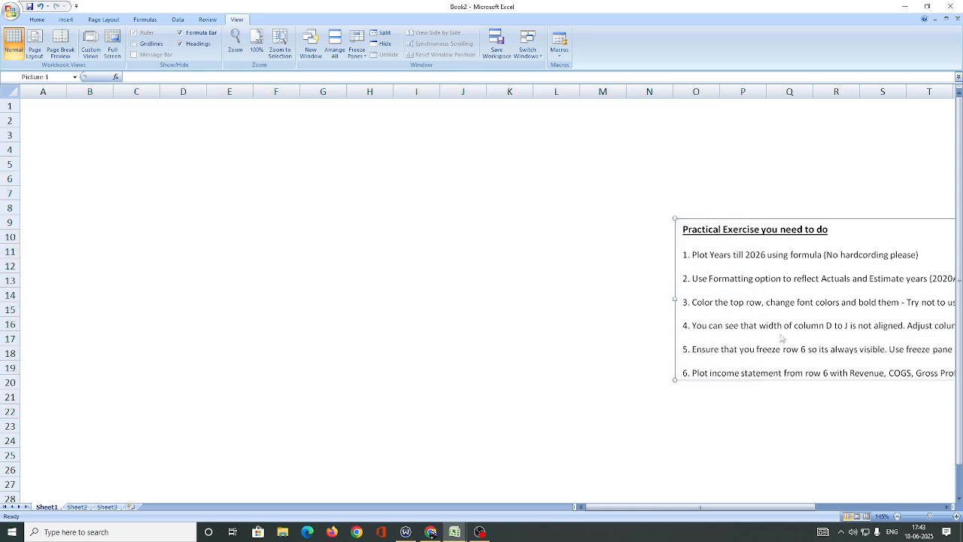
click(608, 312)
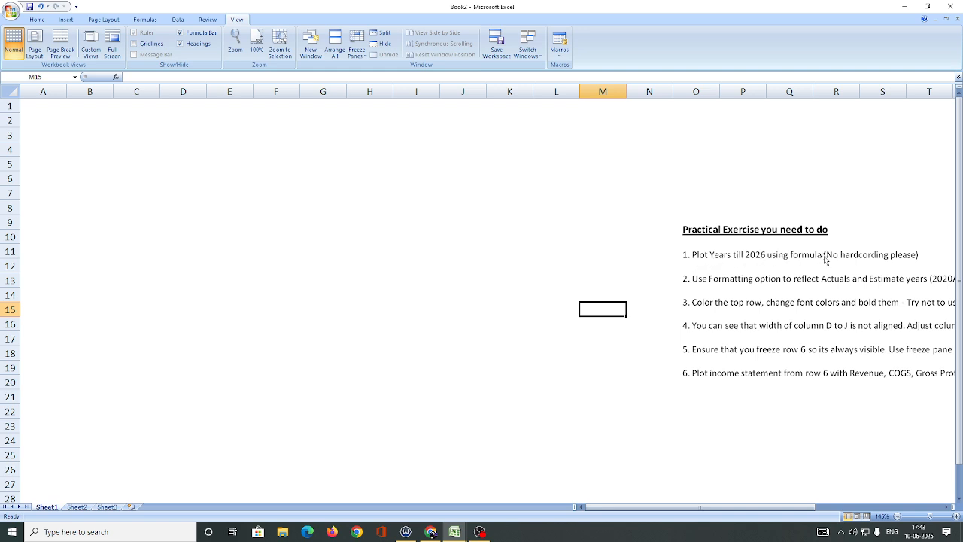
Step: Enter the header label "In Coros" in B5 and the starting year 2020 in D5
click(98, 167)
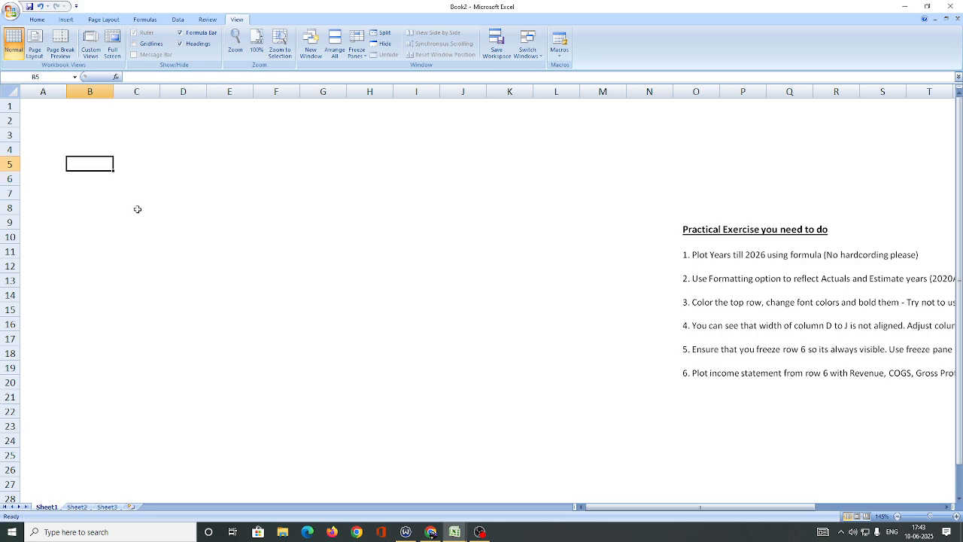
text(I)
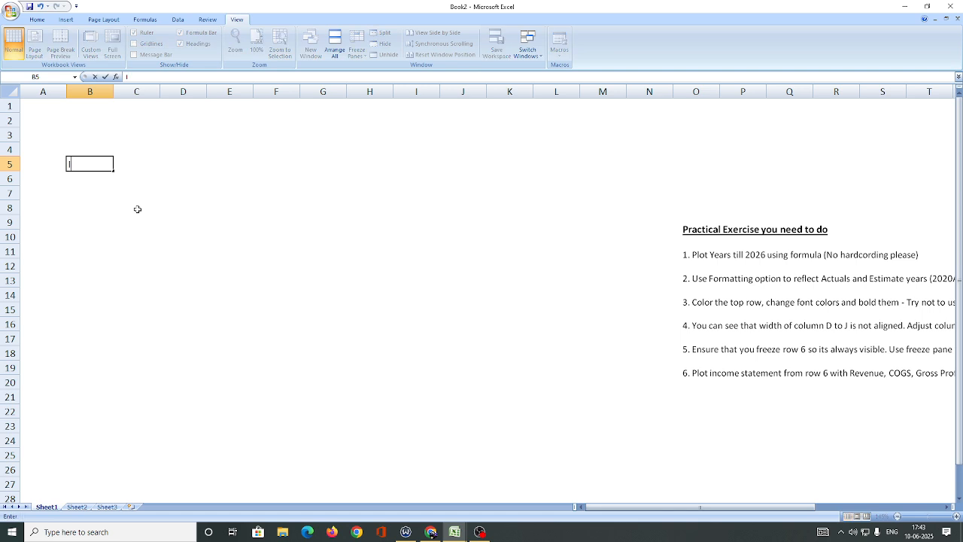
text(n Coros)
key(Tab)
key(Tab)
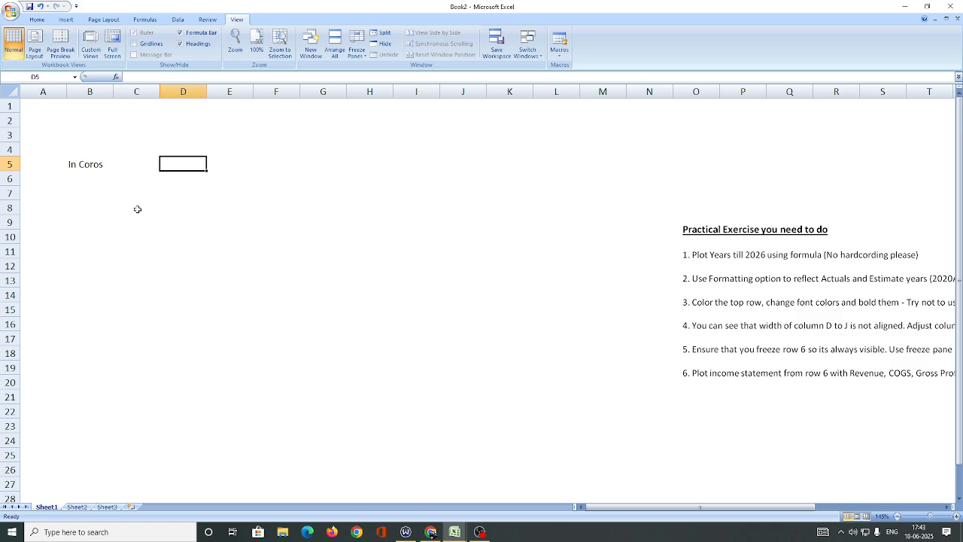
text(2020)
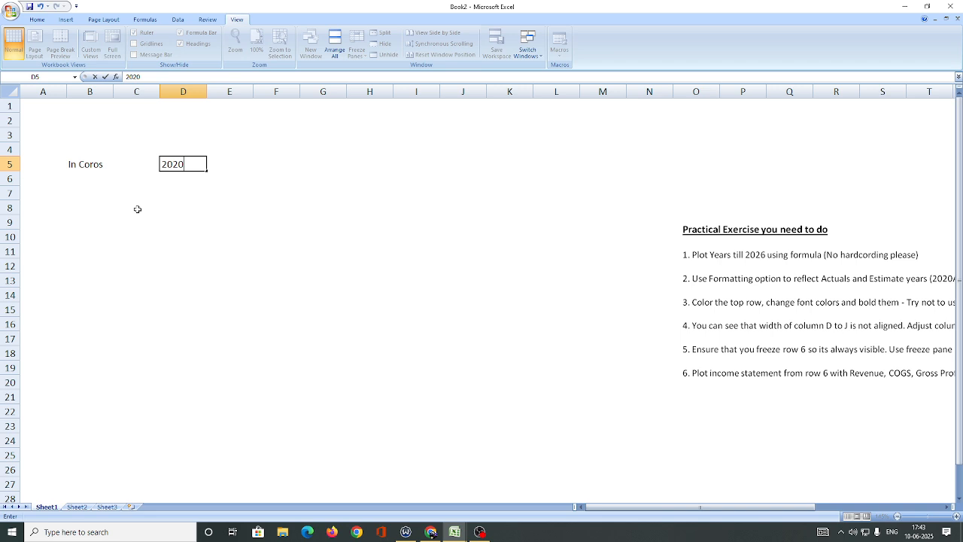
key(Tab)
Step: Try entering 2021 and 2022 as hardcoded years in E5 and F5
text(2)
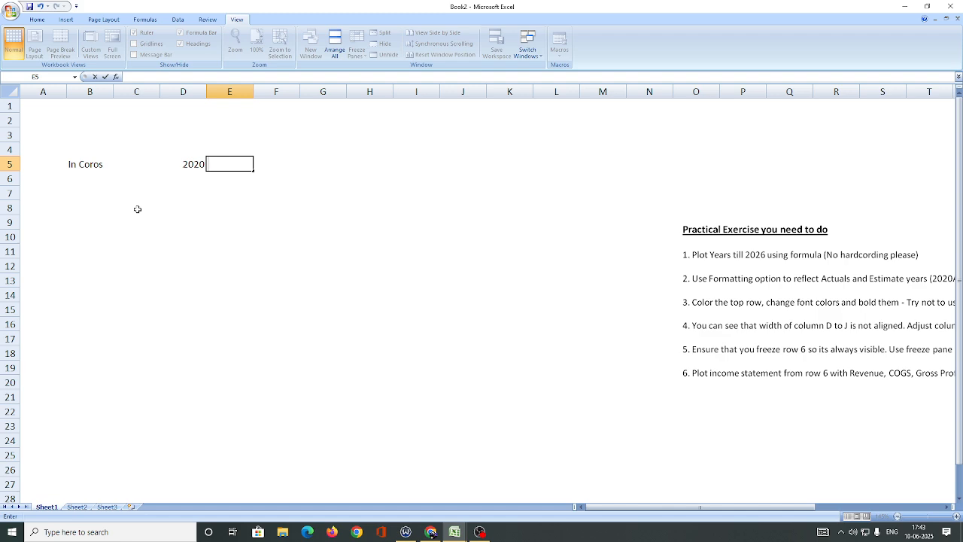
text(2021)
key(Tab)
text(3)
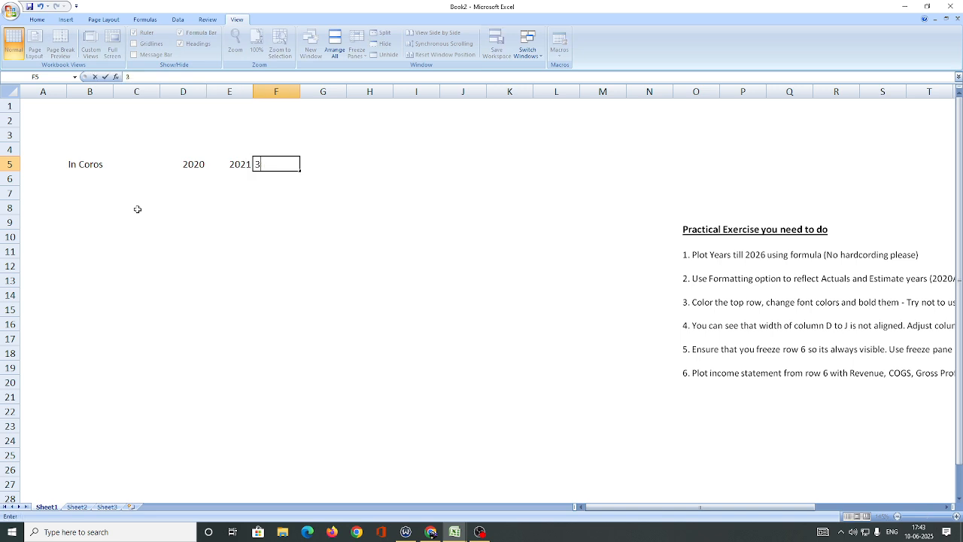
text(02022)
key(Tab)
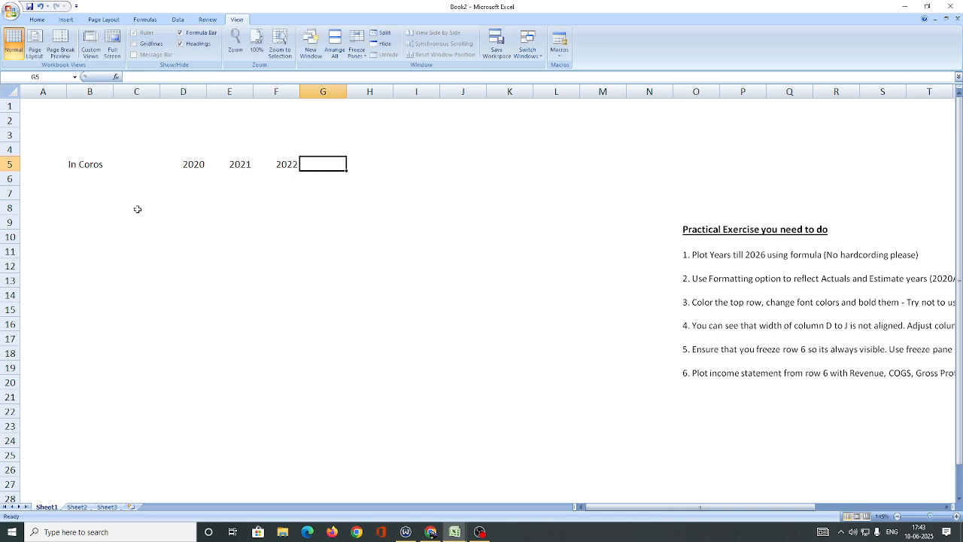
key(Left)
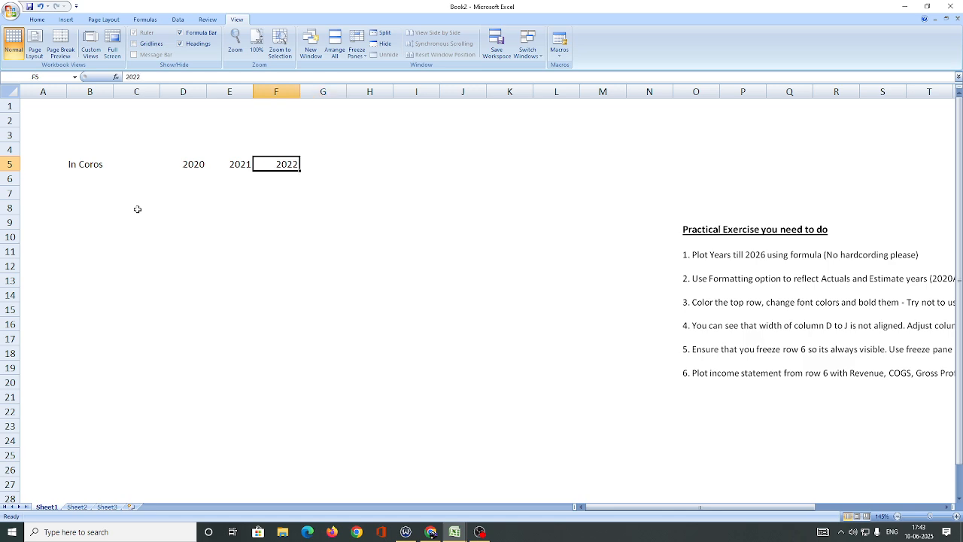
key(BackSpace)
key(Left)
Step: Replace the content of E5 with the formula =D5+1 and fill it across the header row to J5
key(BackSpace)
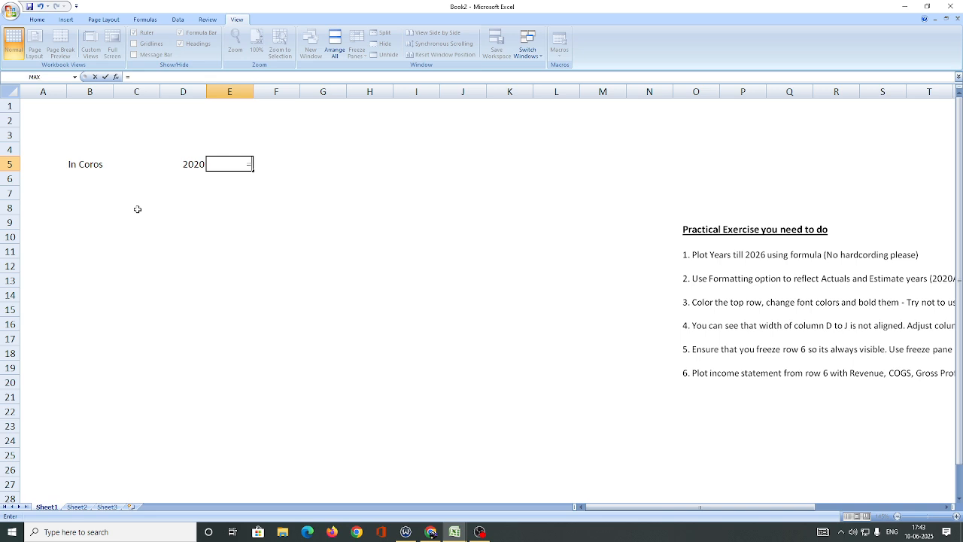
key(Left)
text(+1)
key(Return)
key(Up)
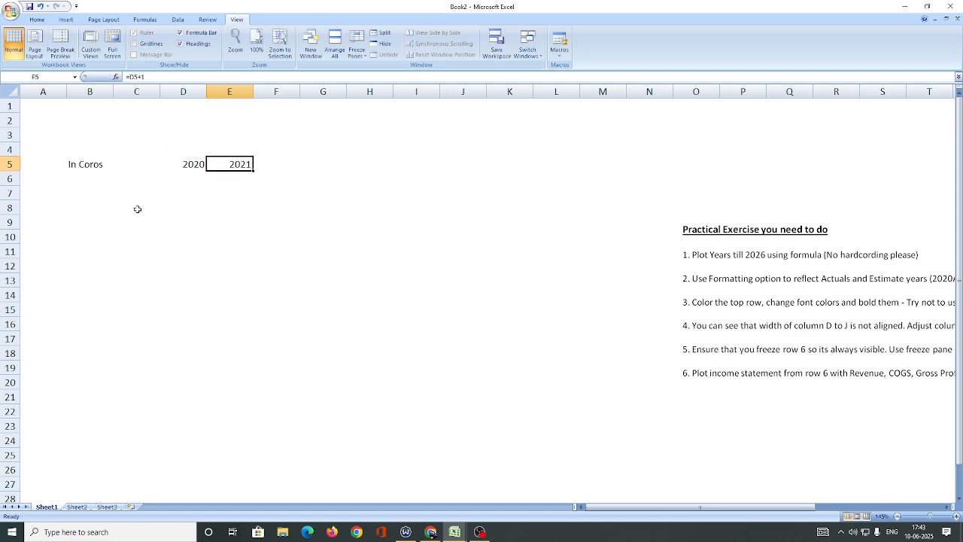
drag(254, 170, 454, 179)
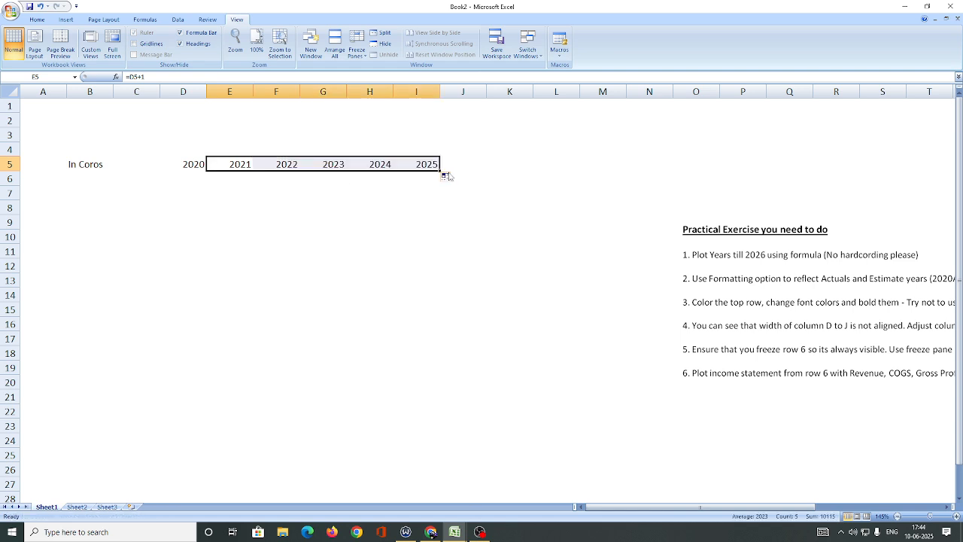
drag(441, 171, 466, 171)
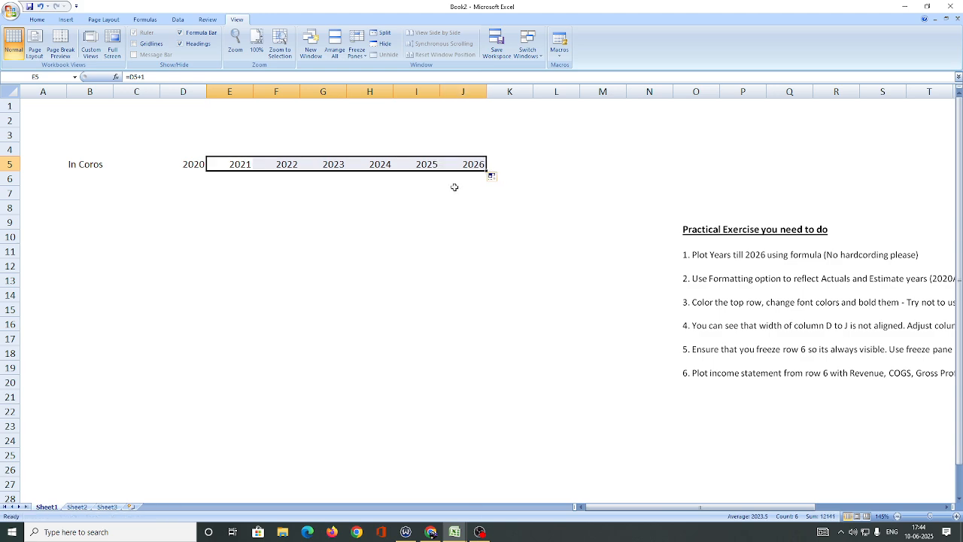
Step: Test the year formulas by setting the starting year in D5 to 2023, and set it back to 2020
click(200, 164)
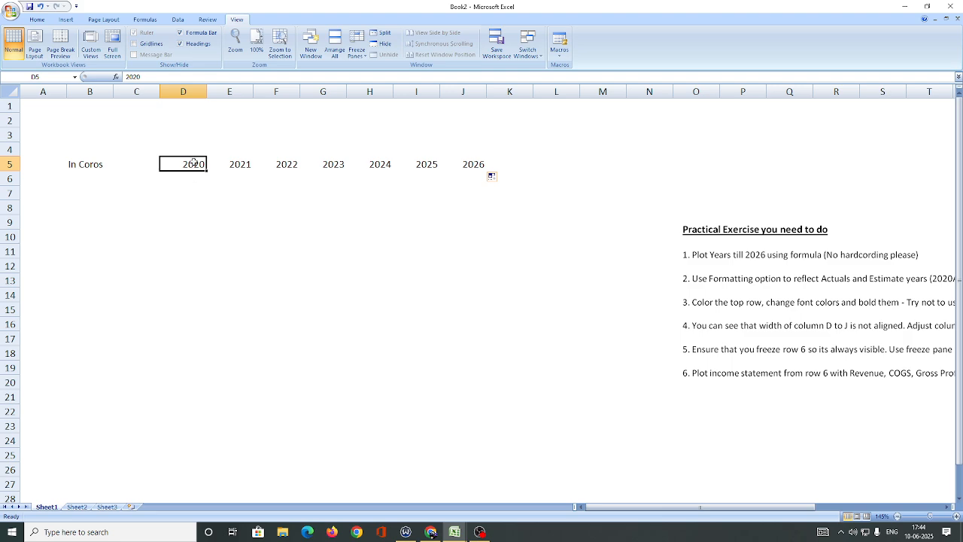
double_click(194, 163)
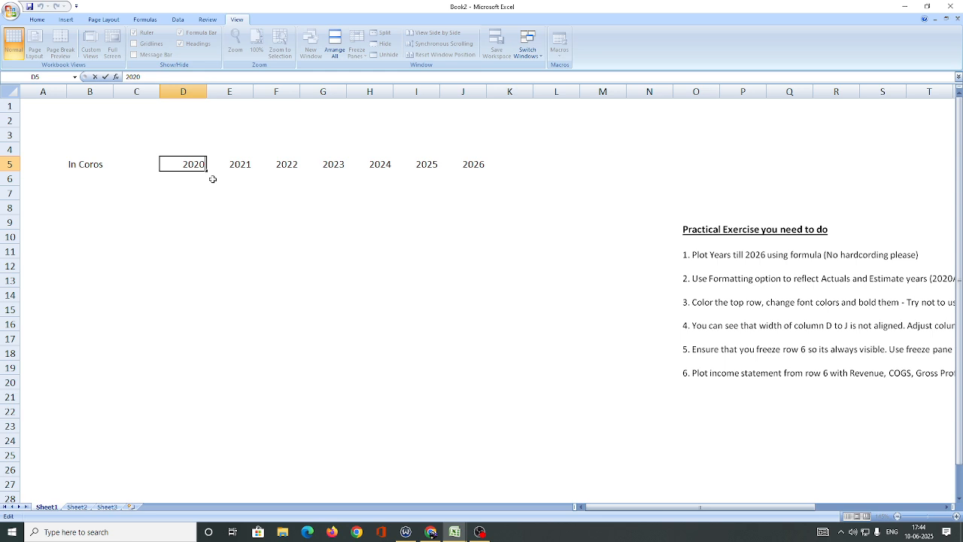
key(BackSpace)
text(3)
key(Return)
key(Up)
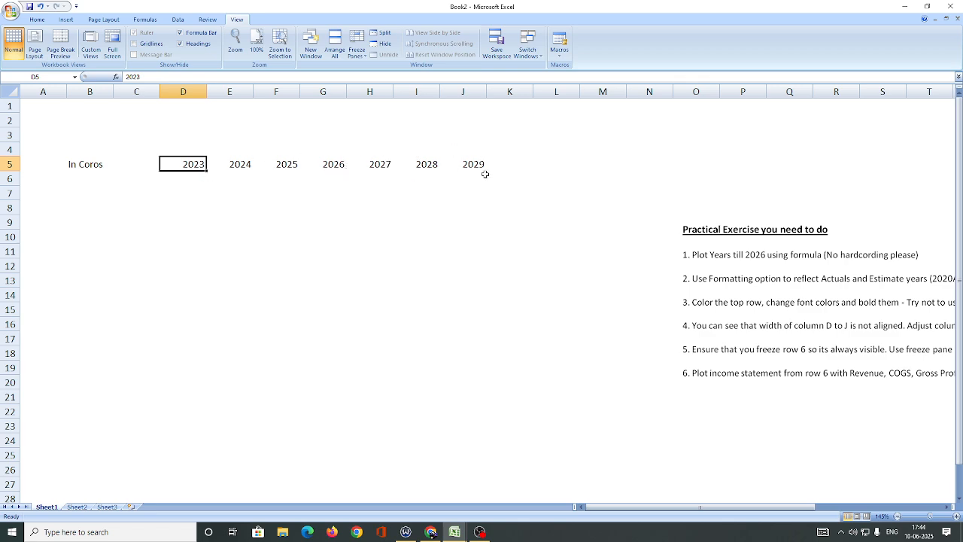
drag(477, 168, 239, 155)
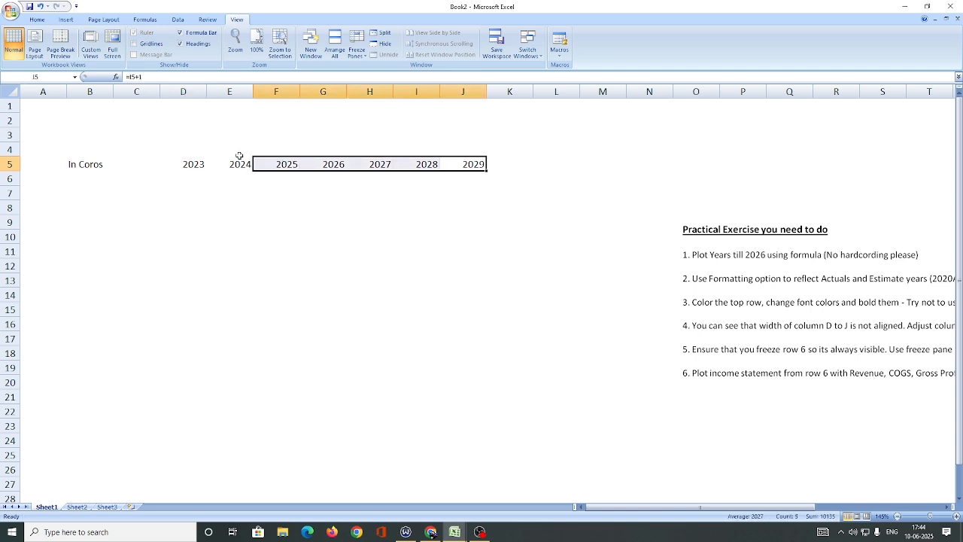
double_click(198, 165)
key(BackSpace)
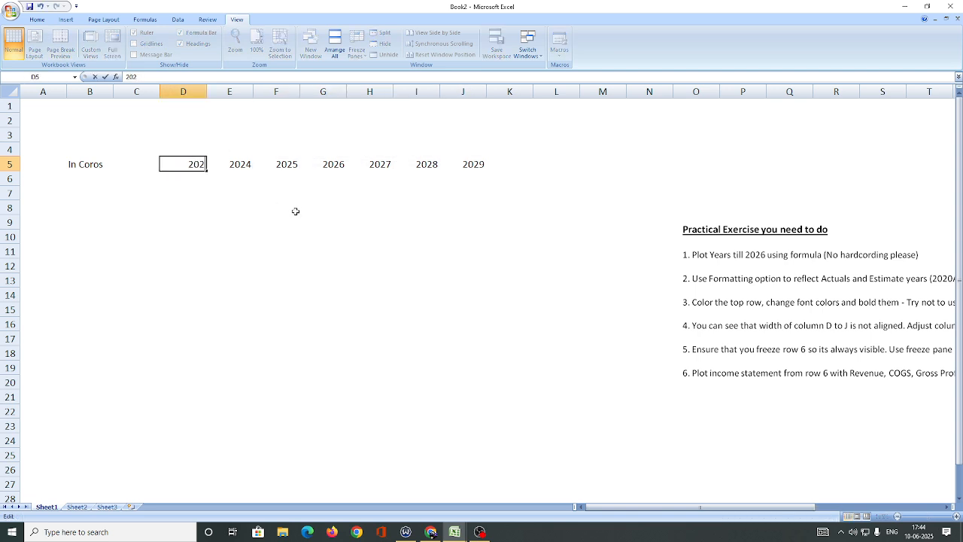
text(0)
key(Return)
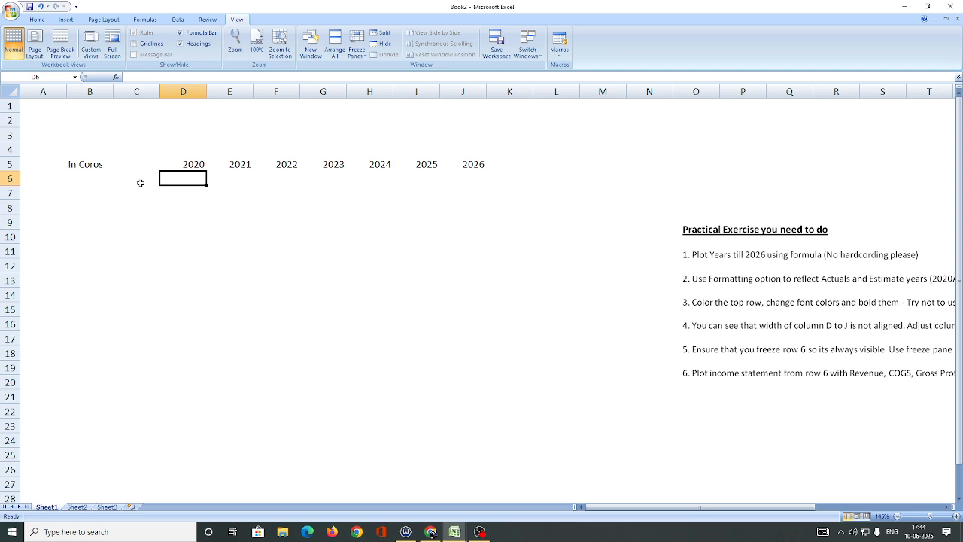
Step: Review the practical exercise instructions on formatting years as Actuals and Estimates
key(Left)
key(Up)
key(Left)
key(Left)
key(Right)
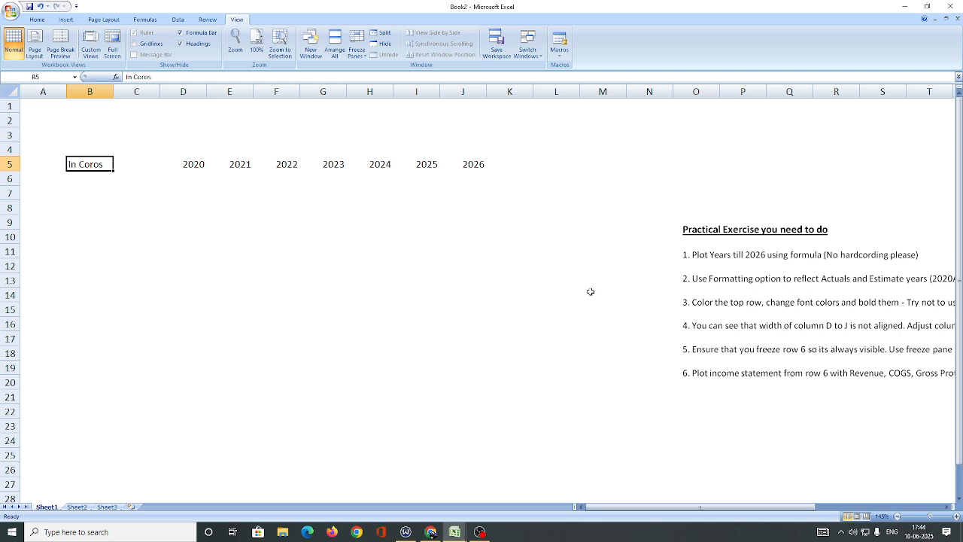
drag(591, 292, 817, 433)
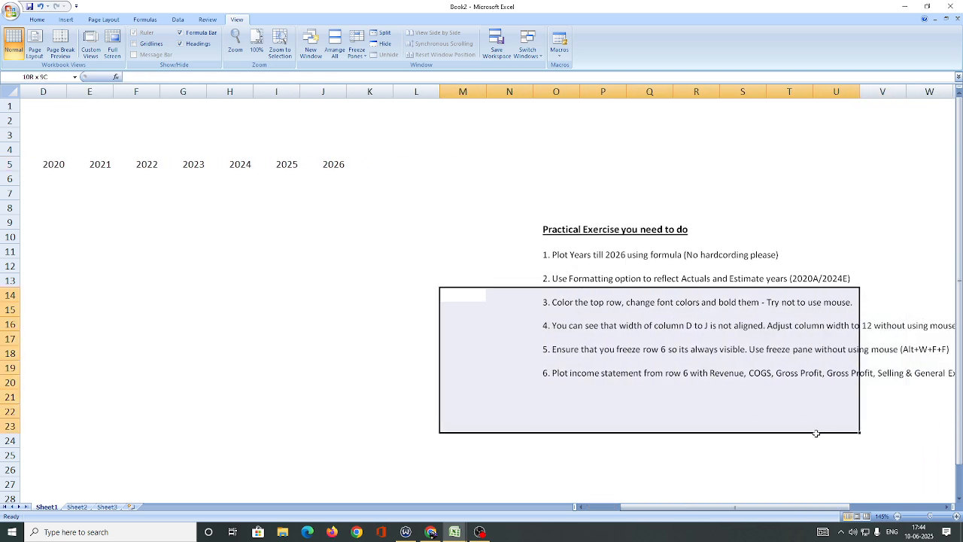
click(835, 289)
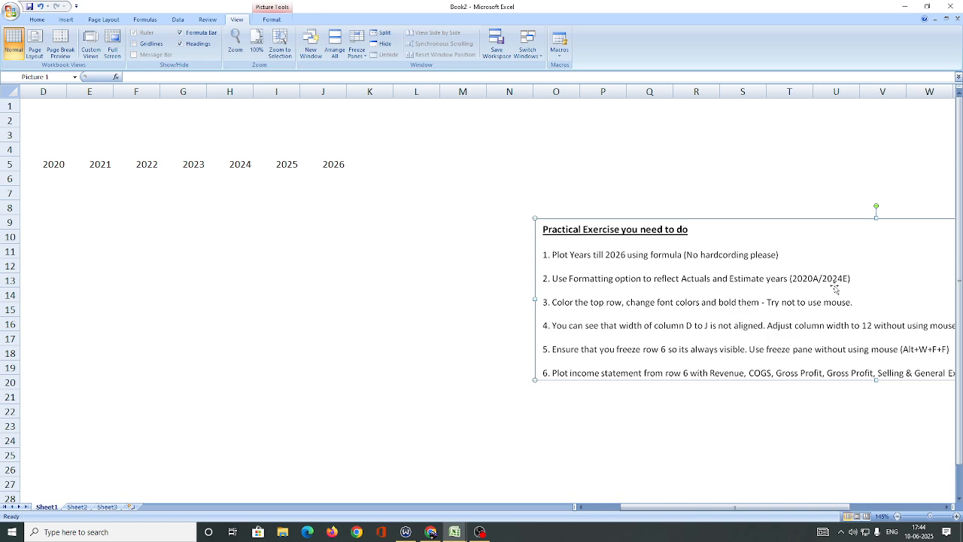
Step: Enter "Actuall" in L6 and "Estimate" in L7, and clear both cells again
click(418, 182)
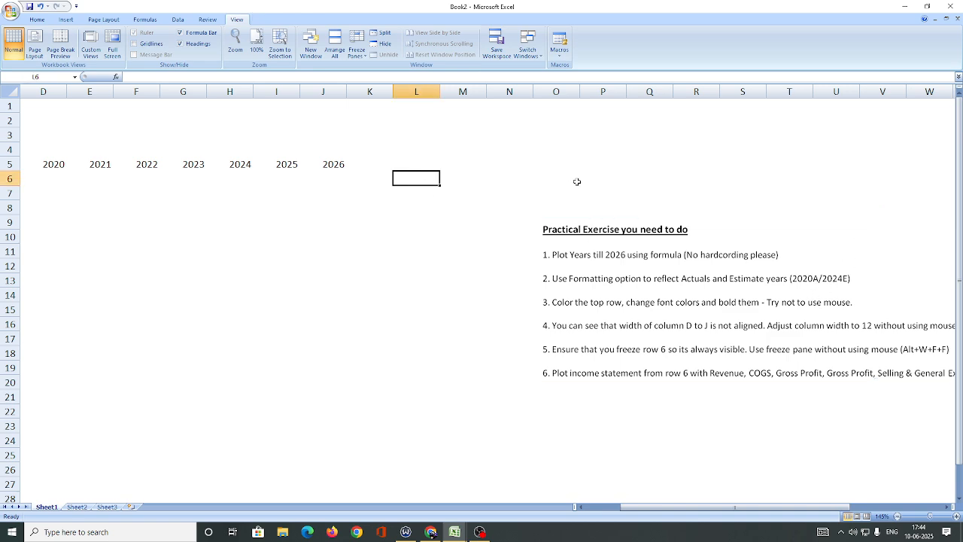
text(Act)
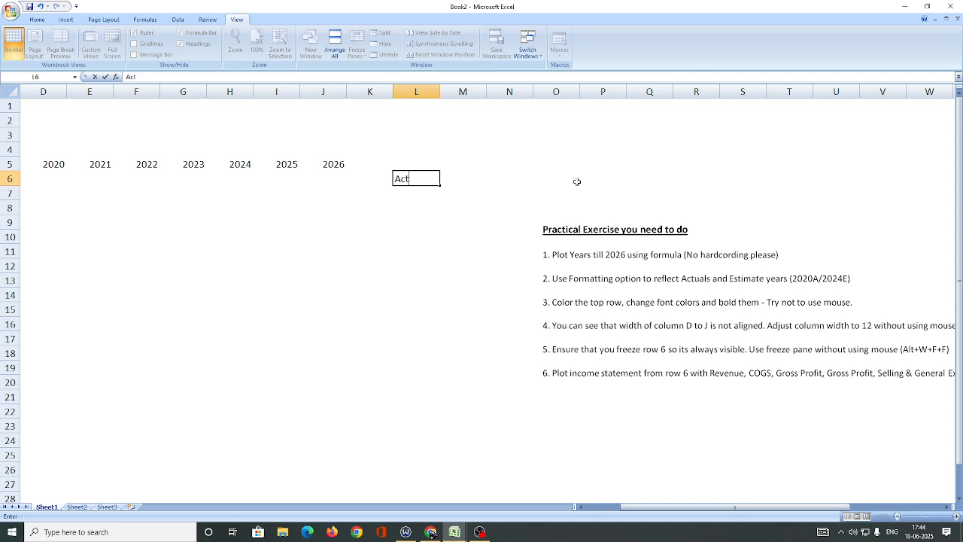
text(uall)
key(Return)
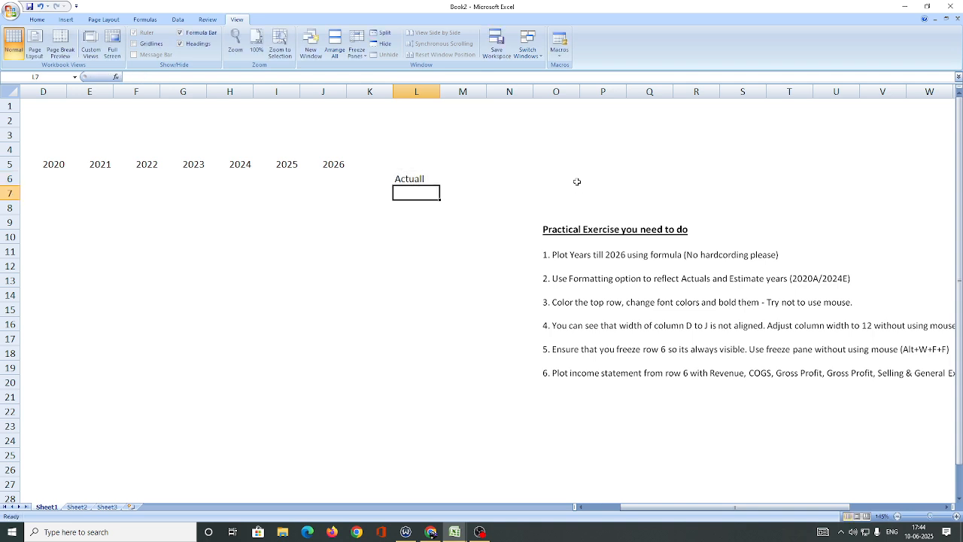
text(Es)
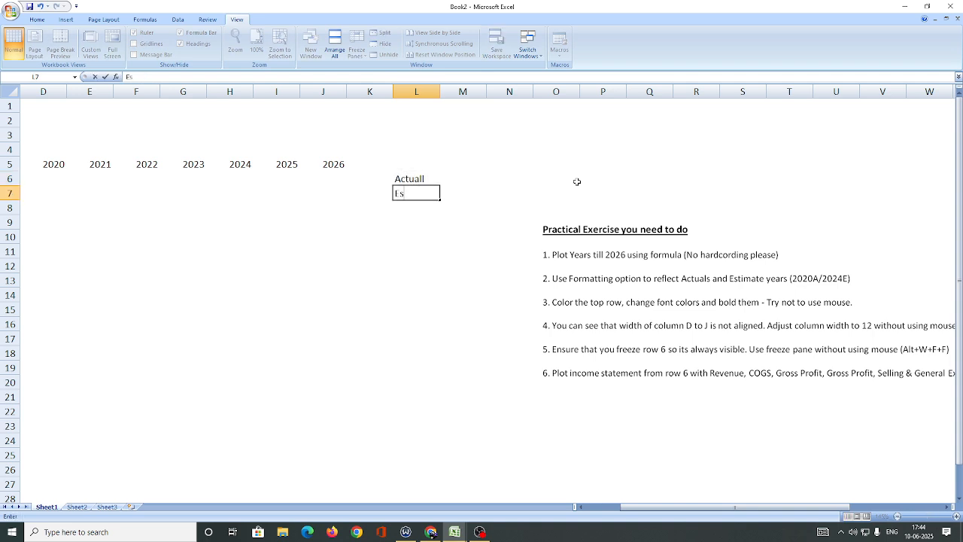
text(timate)
key(Return)
key(Up)
key(Delete)
key(Up)
key(Delete)
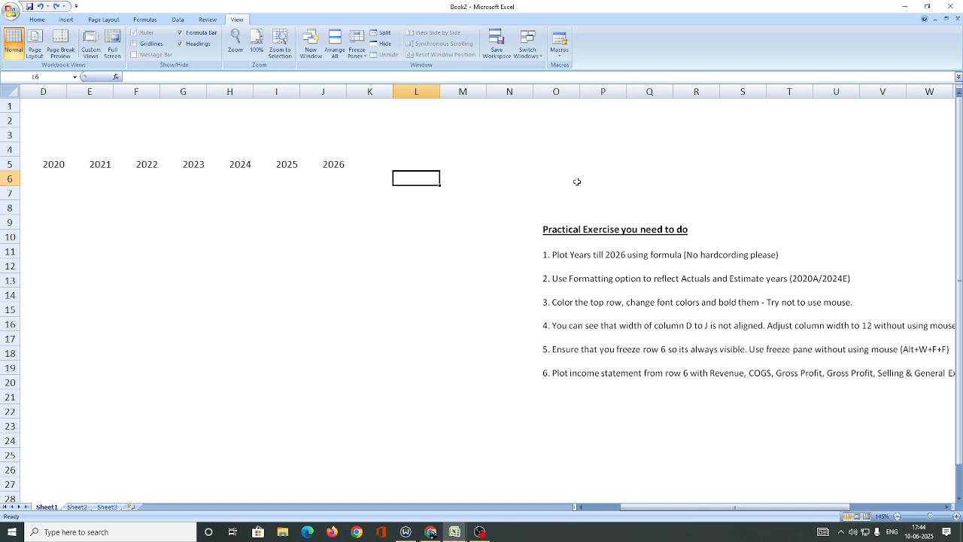
Step: Fill the header row B5:J5 with the standard green color
key(Left)
key(Left)
key(Left)
key(Left)
key(Left)
key(Left)
key(Left)
key(Left)
key(Left)
key(Left)
key(Left)
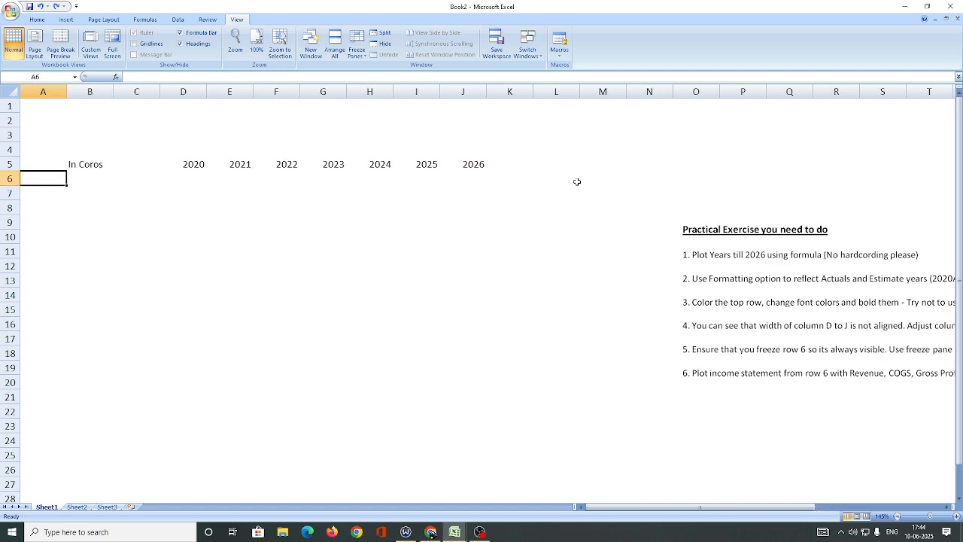
key(Up)
key(Right)
key(shift+Right)
key(shift+Right)
key(shift+Right)
key(shift+Right)
key(shift+Right)
key(shift+Right)
key(shift+Right)
key(shift+Right)
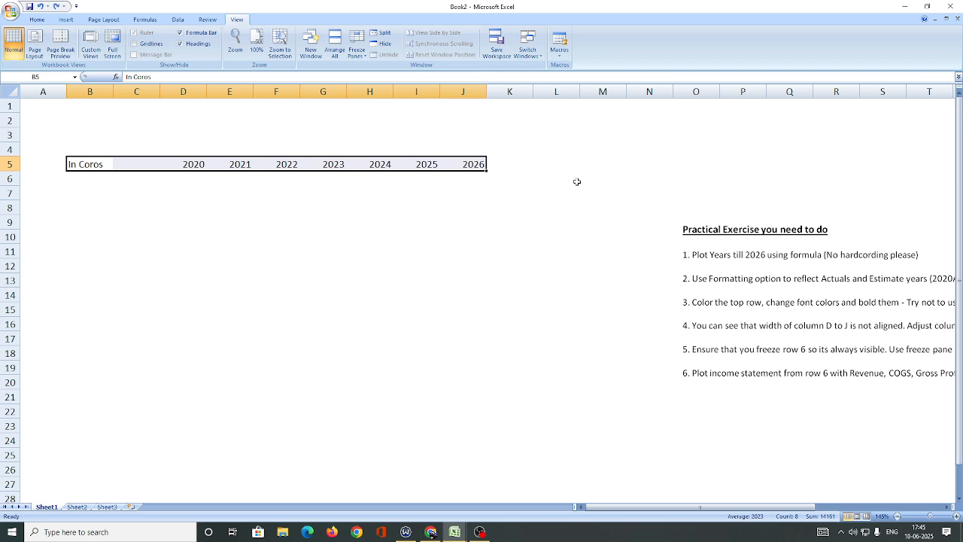
key(alt)
key(h)
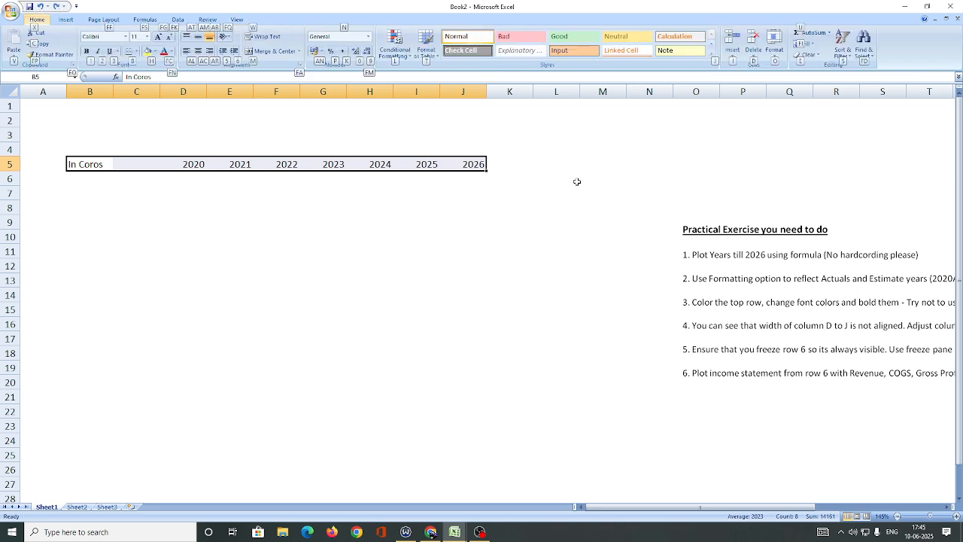
key(h)
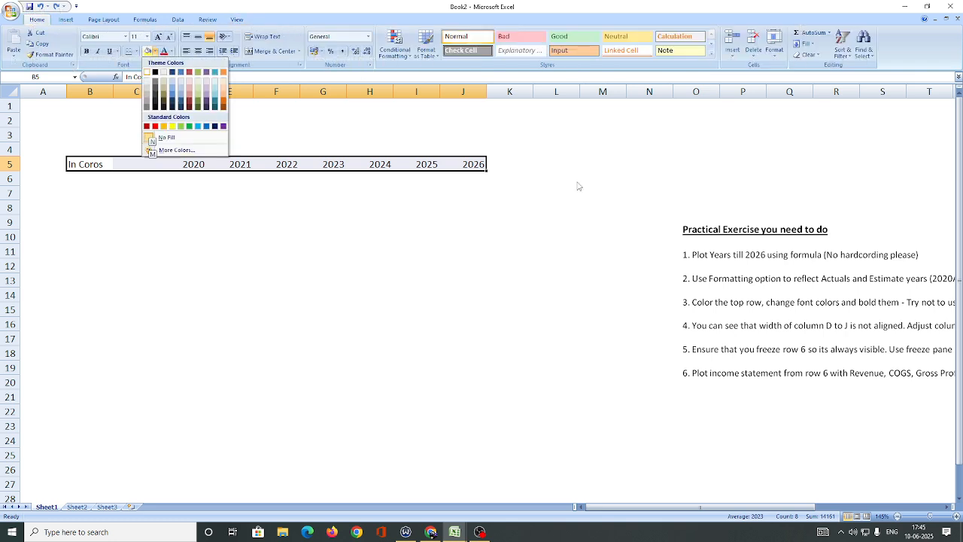
key(Up)
key(Down)
key(Up)
key(Up)
key(Up)
key(Up)
key(Up)
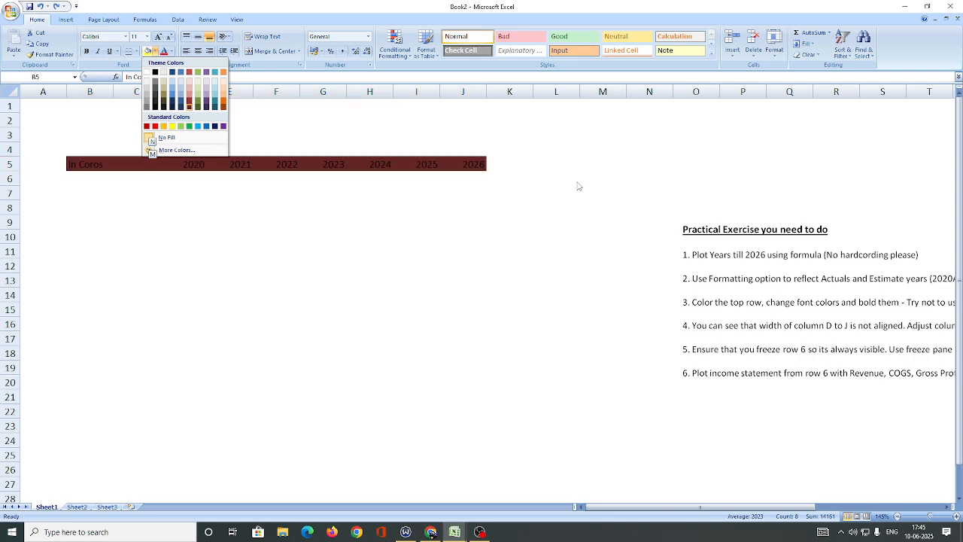
key(Up)
key(Up)
key(Up)
key(Up)
key(Up)
key(Up)
key(Up)
key(Up)
key(Up)
key(Up)
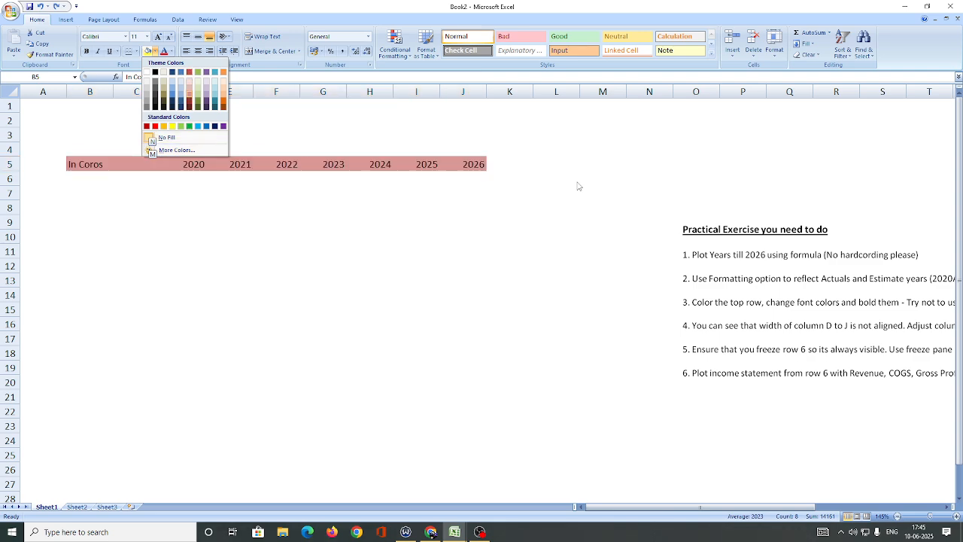
key(Down)
key(Down)
key(Down)
key(Up)
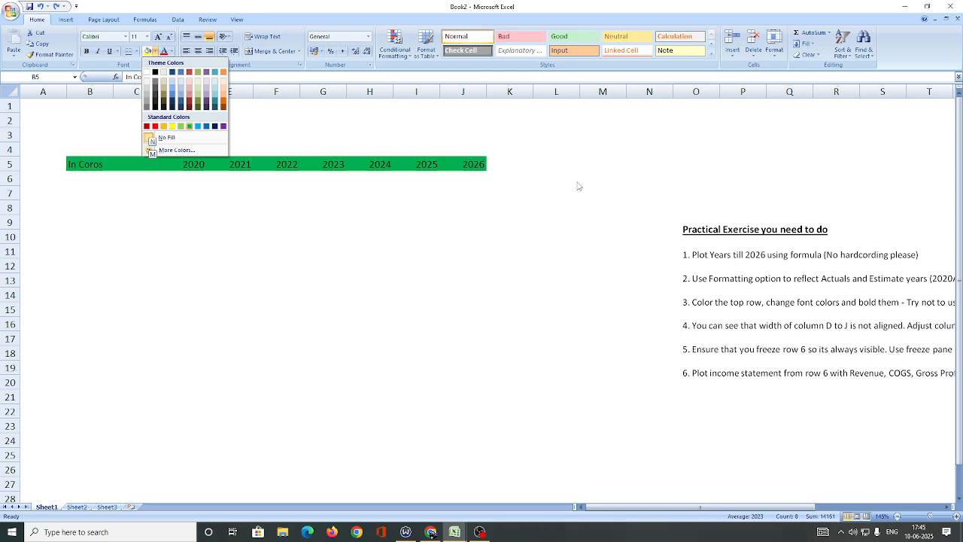
key(Return)
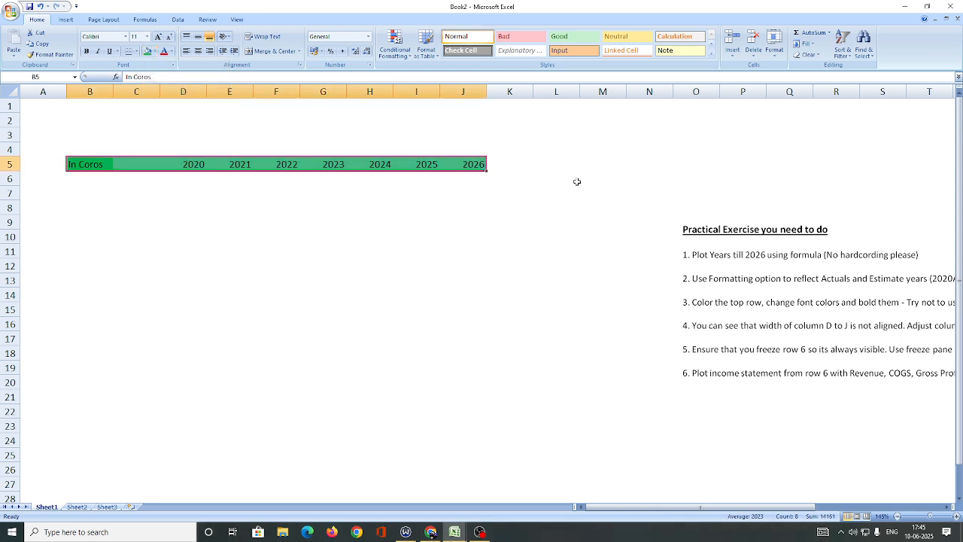
Step: Set the font color of header row B5:J5 to white and make the text bold
key(alt)
key(h)
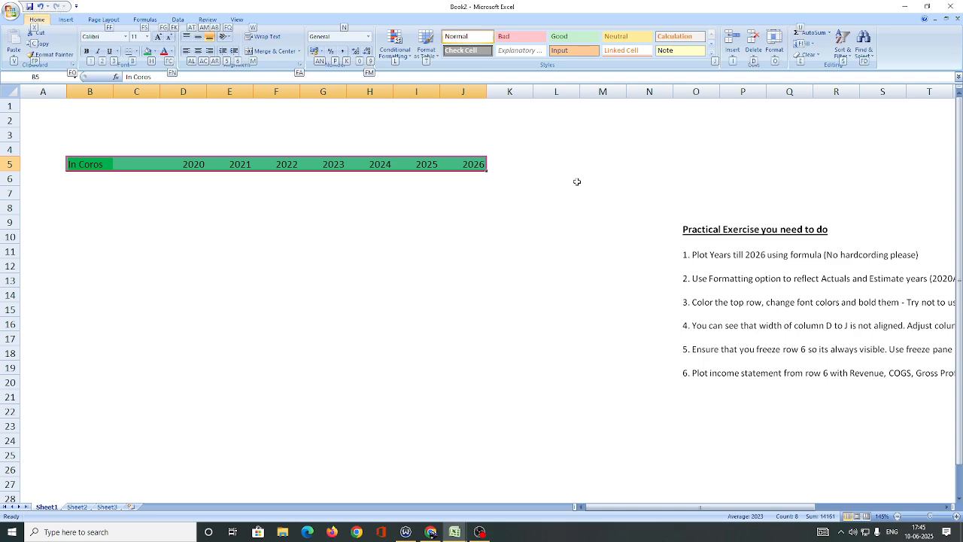
key(f)
key(c)
key(Down)
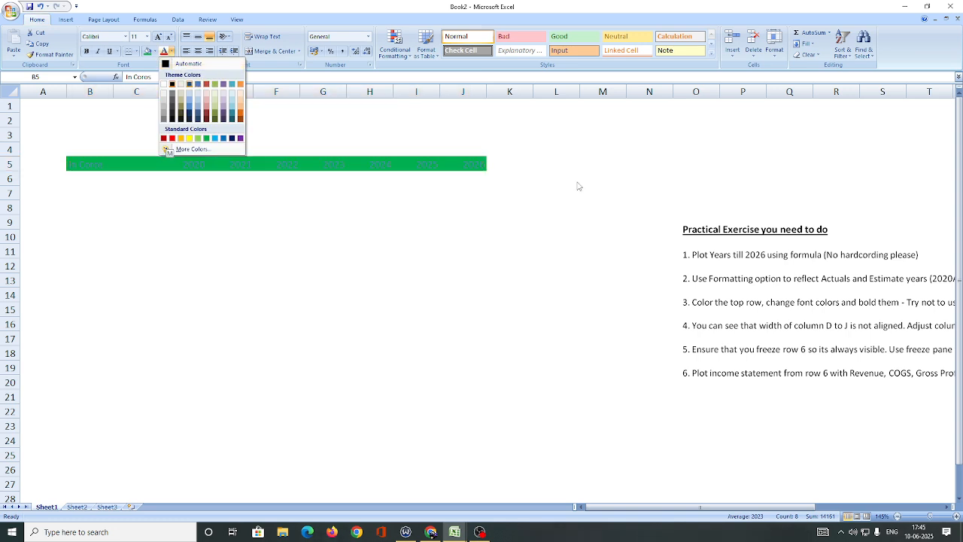
key(Left)
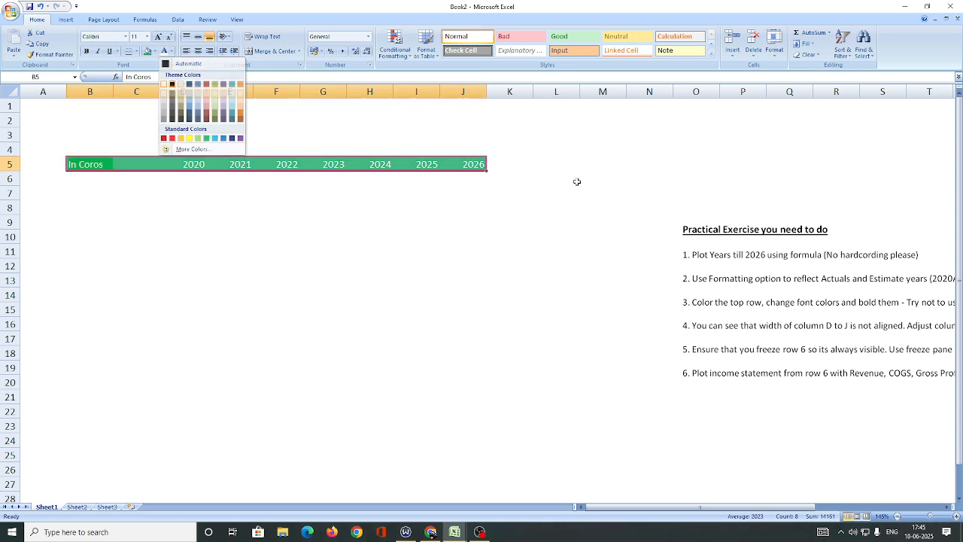
key(Return)
key(ctrl+b)
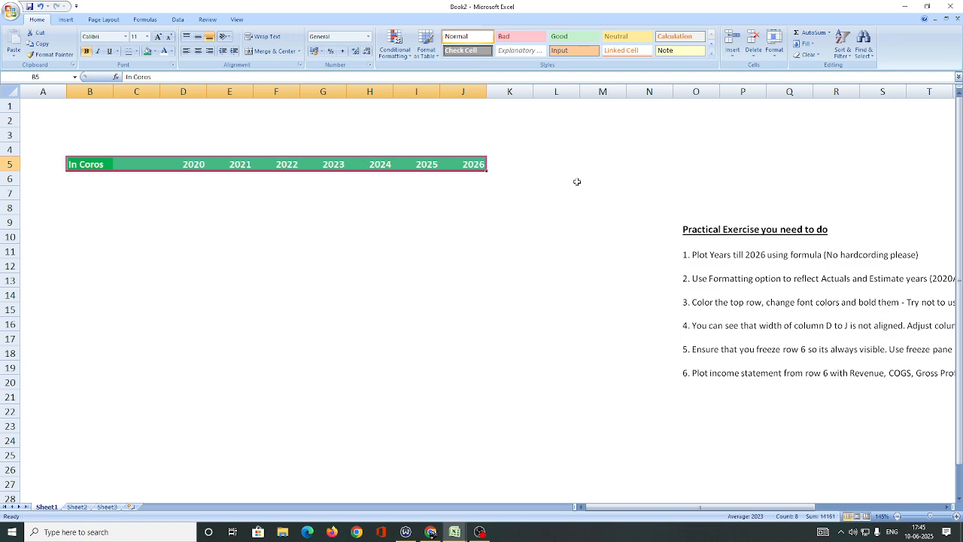
Step: Set the width of columns B to J to 12
key(Left)
key(Right)
key(shift+Right)
key(shift+Right)
key(shift+Right)
key(shift+Right)
key(shift+Right)
key(shift+Right)
key(shift+Right)
key(shift+Right)
key(shift+Right)
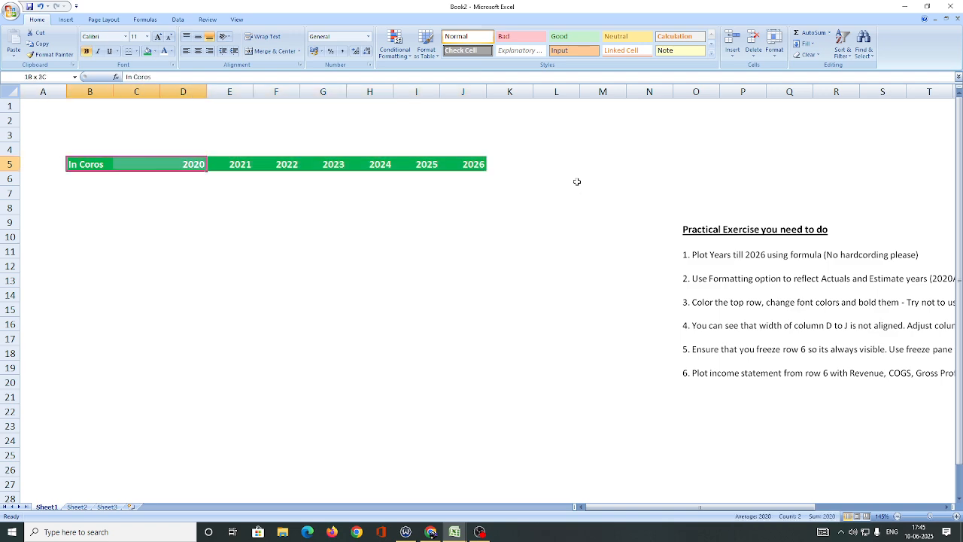
key(shift+Left)
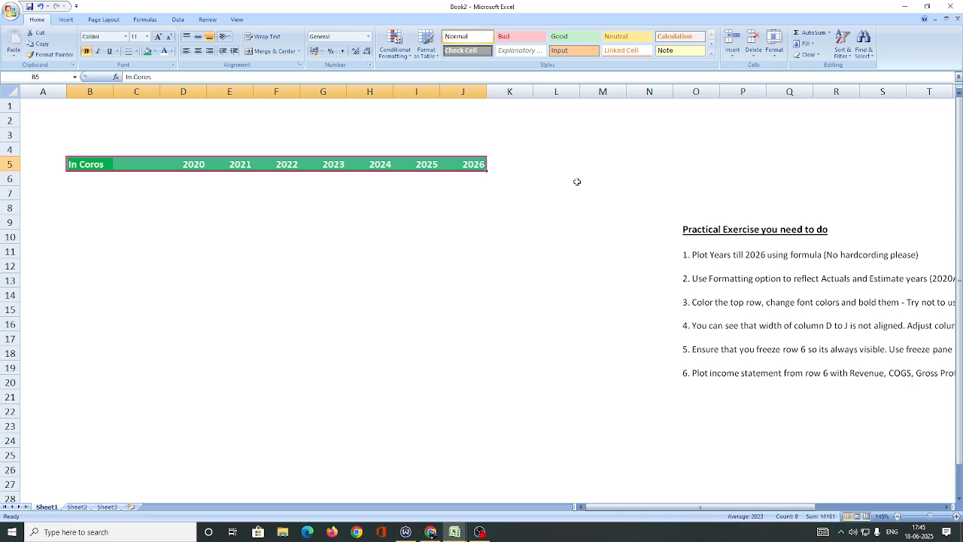
key(alt)
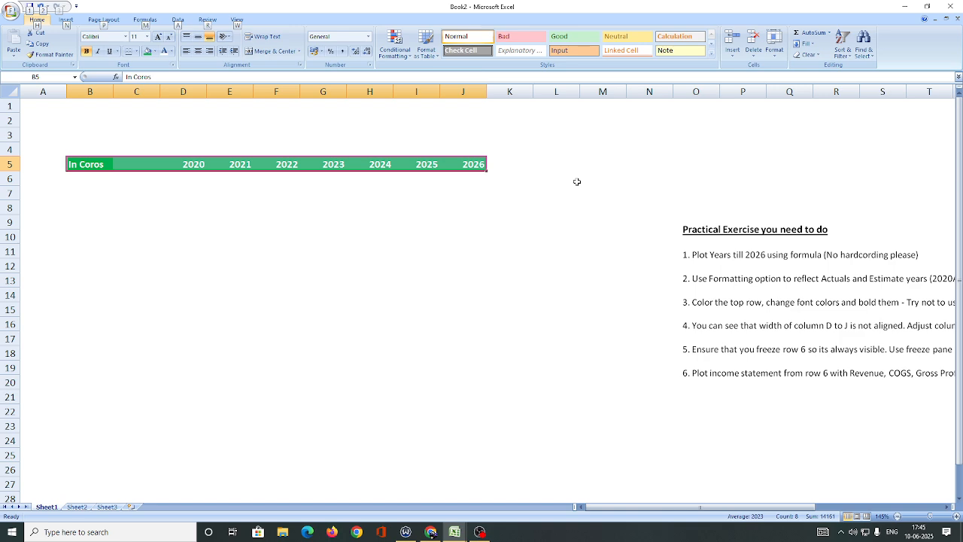
key(h)
key(o)
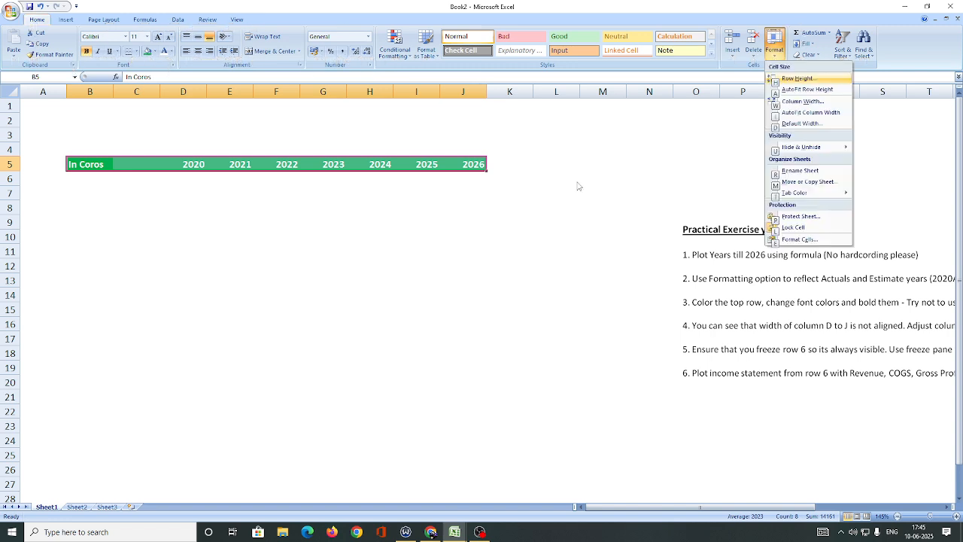
text(w)
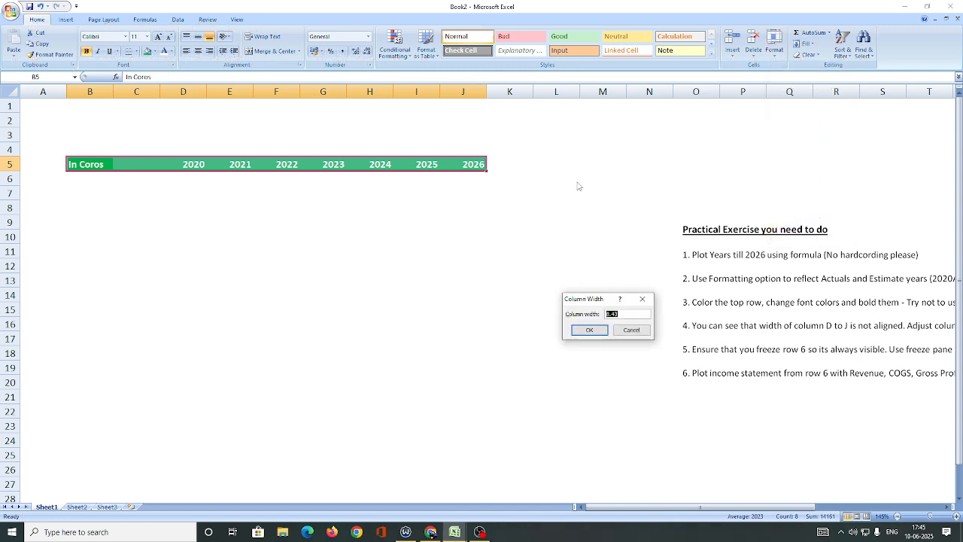
text(12)
key(Return)
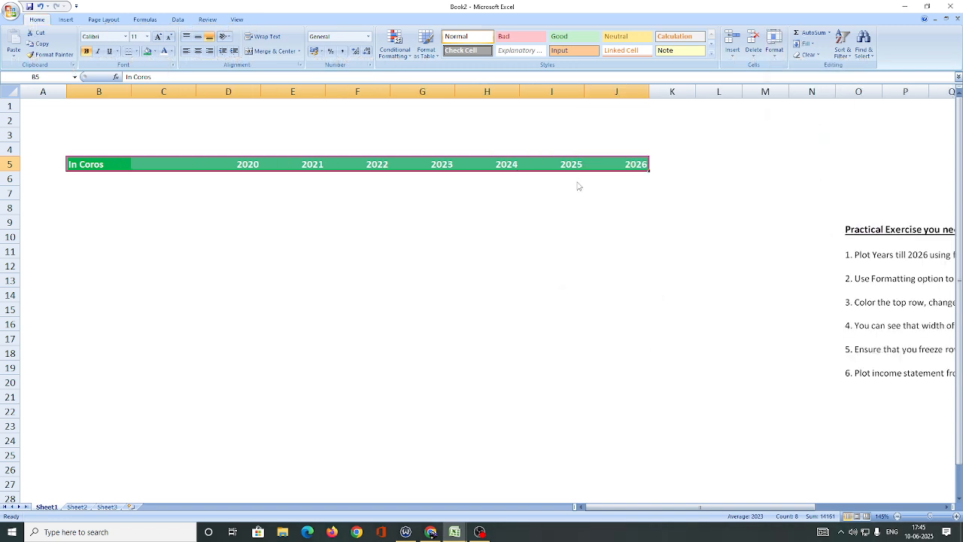
key(Left)
key(Down)
key(Right)
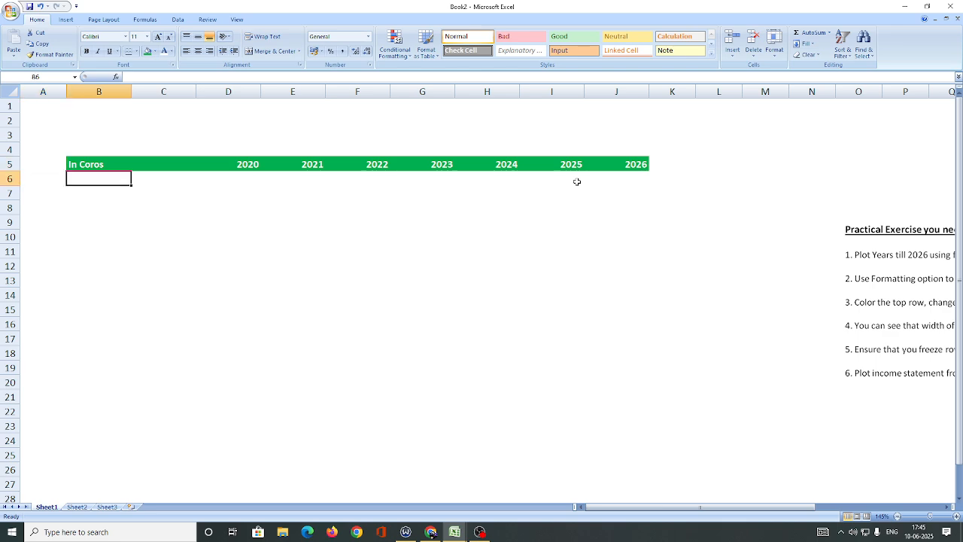
key(Right)
key(Right)
key(Right)
key(Left)
key(Left)
key(Left)
Step: Switch to 2. Excel Setup and Imp Functions.xlsx and copy the income statement labels B8:C18 from the Basic Convention -1 sheet
mouse_move(455, 532)
click(437, 497)
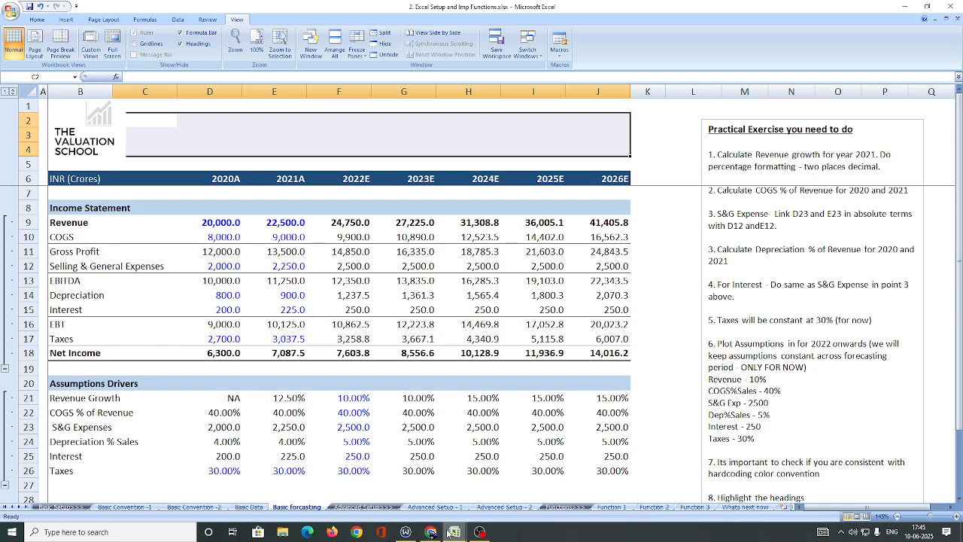
click(451, 532)
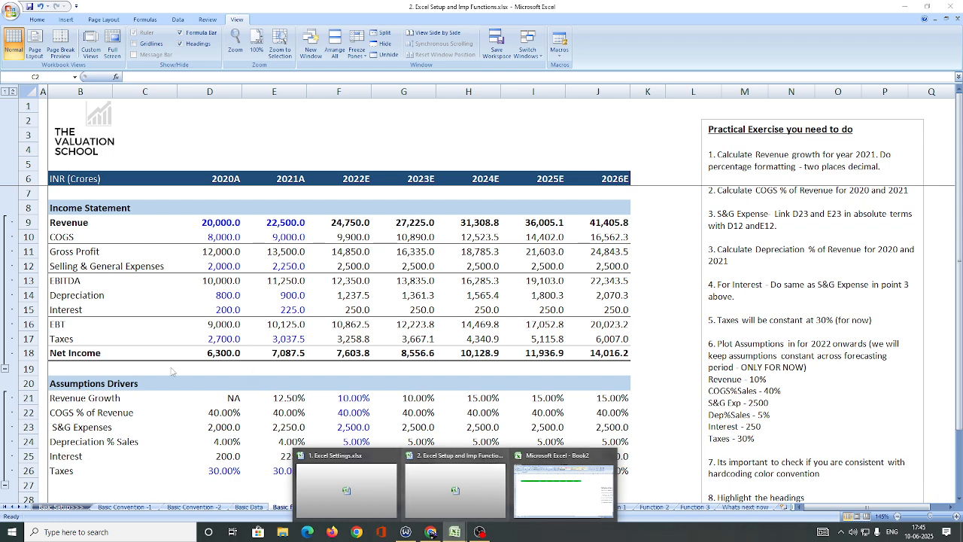
click(123, 508)
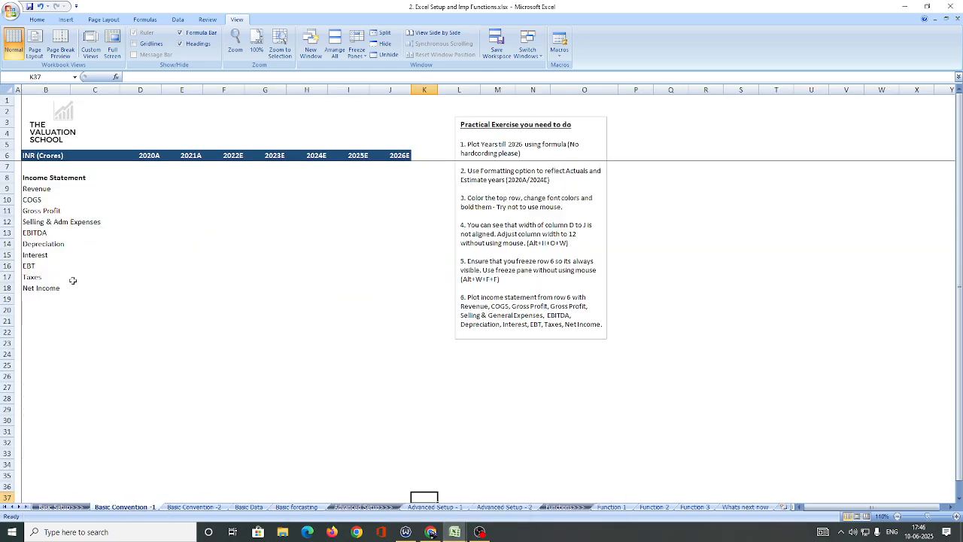
drag(36, 178, 109, 294)
key(ctrl+c)
Step: Switch to Book2 and paste the copied income statement labels starting at B6
click(455, 532)
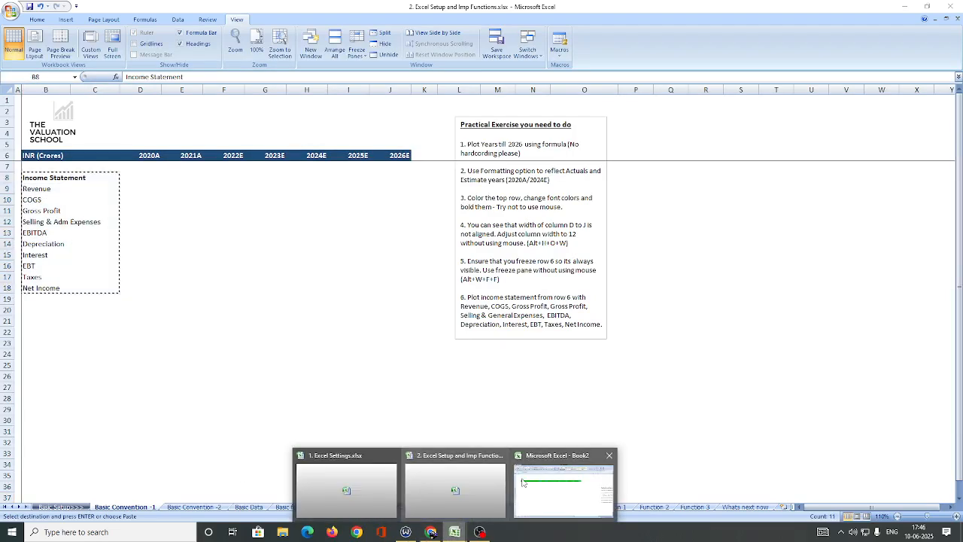
click(575, 482)
key(ctrl+v)
click(235, 262)
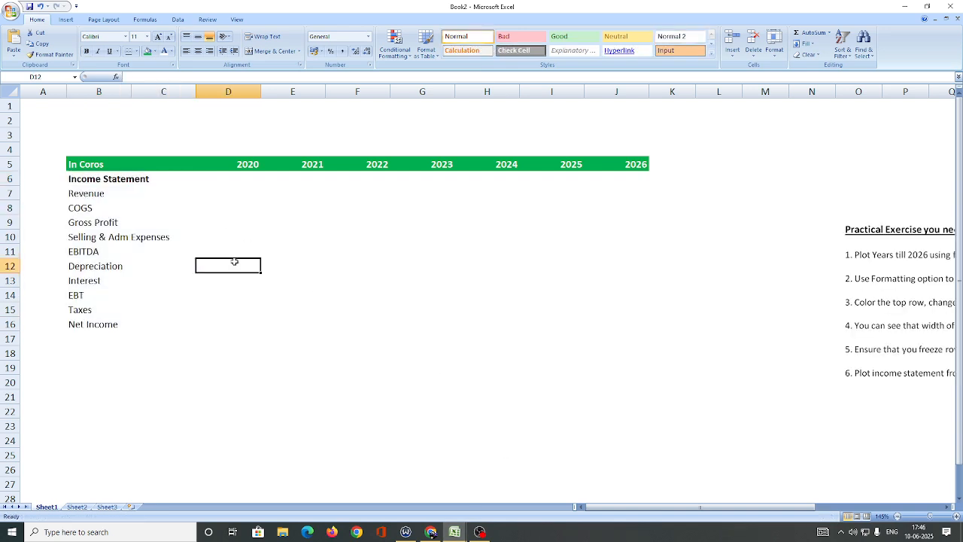
Step: Apply the custom number format 0A to the actual years 2020 and 2021 in D5:E5
key(Up)
key(Right)
key(Up)
key(Up)
key(Up)
key(Up)
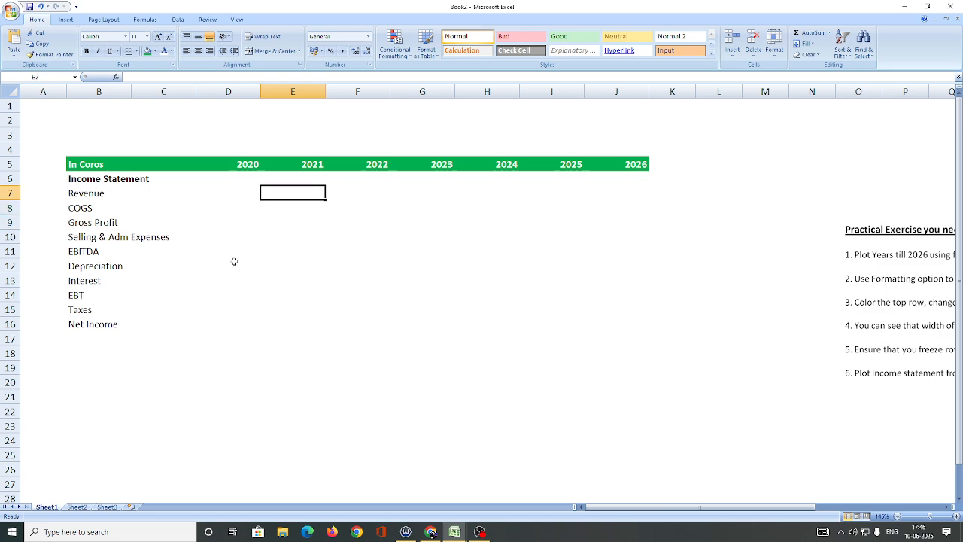
key(Left)
key(Up)
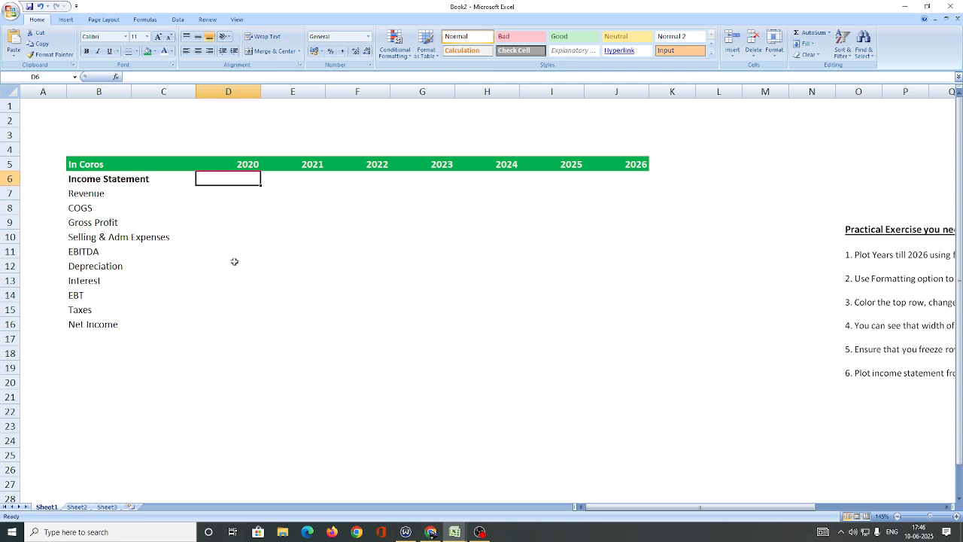
key(Up)
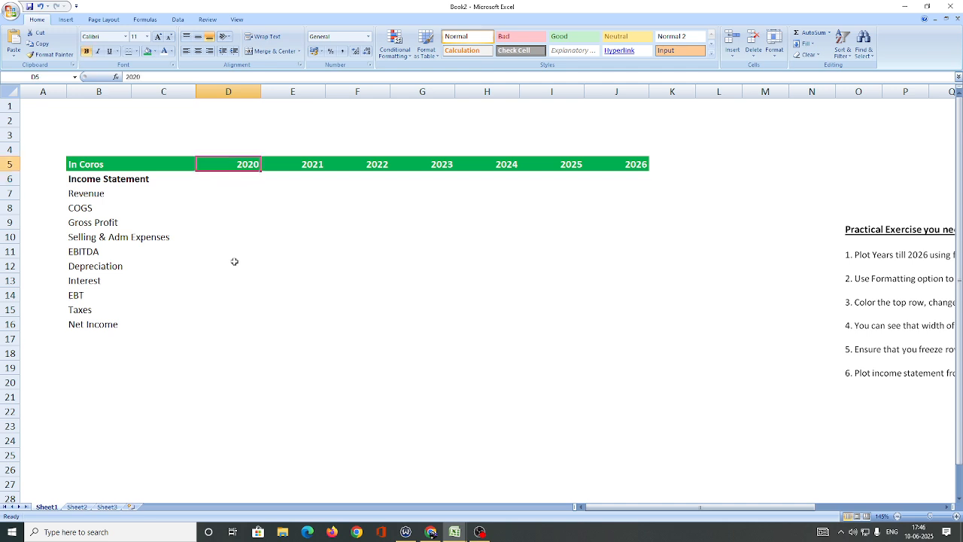
key(shift+Right)
key(shift+Left)
key(shift+Right)
key(shift+Right)
key(shift+Left)
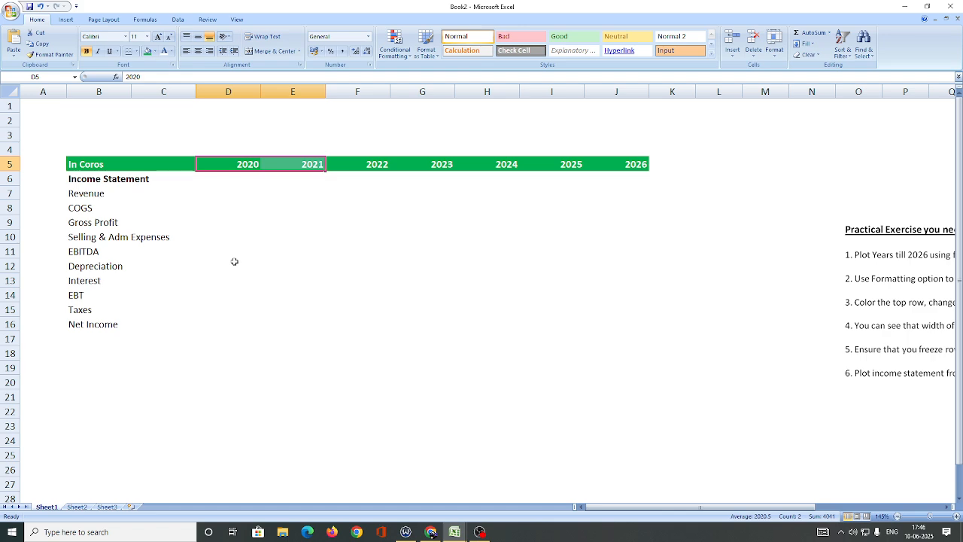
key(ctrl+1)
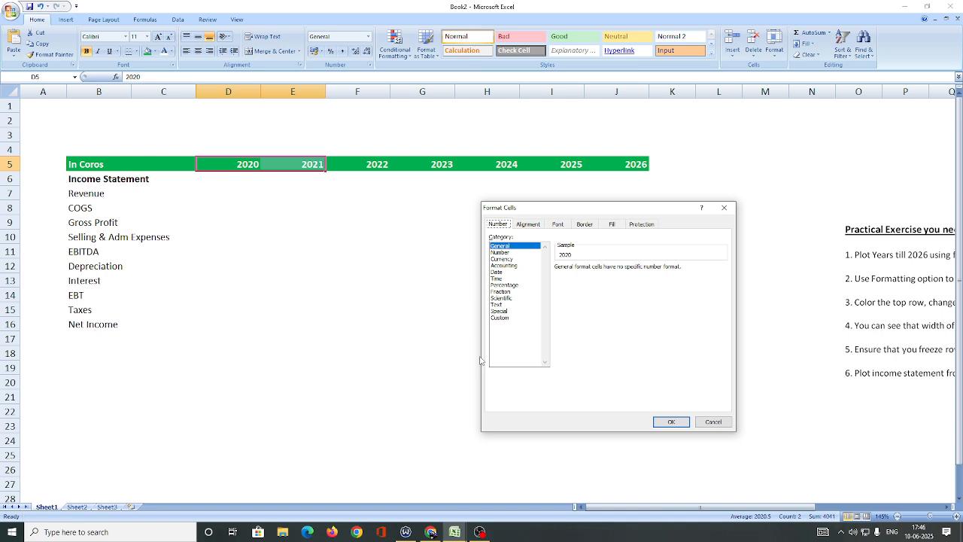
click(500, 318)
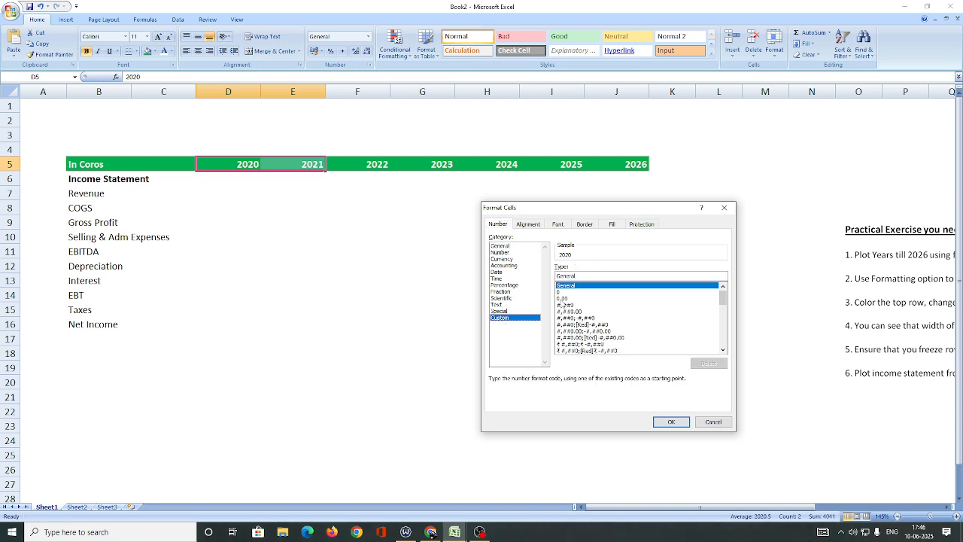
click(563, 293)
click(589, 276)
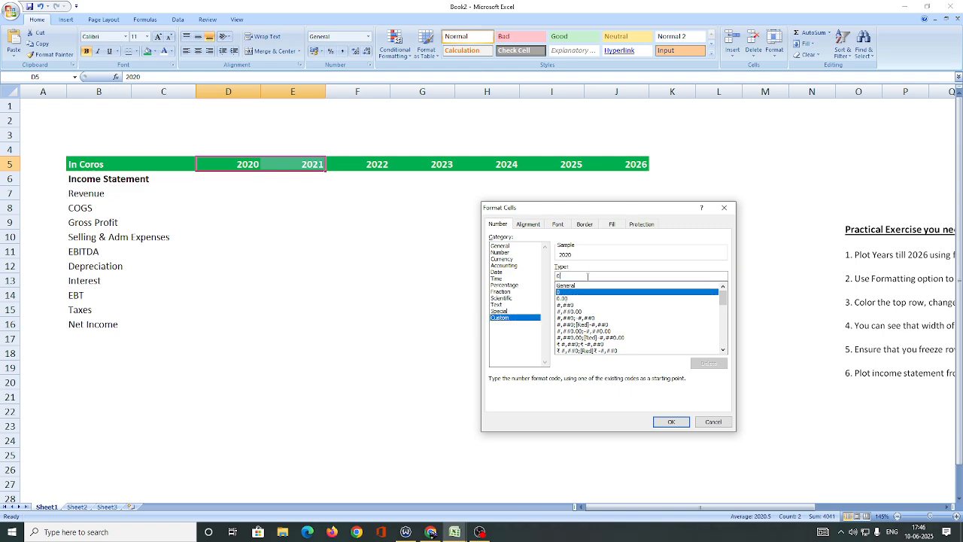
text(A)
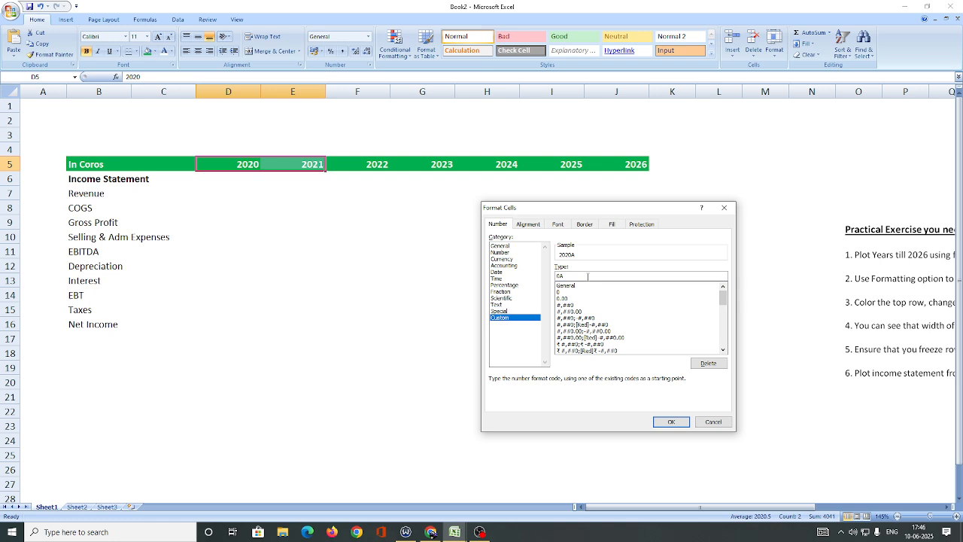
key(Return)
click(234, 190)
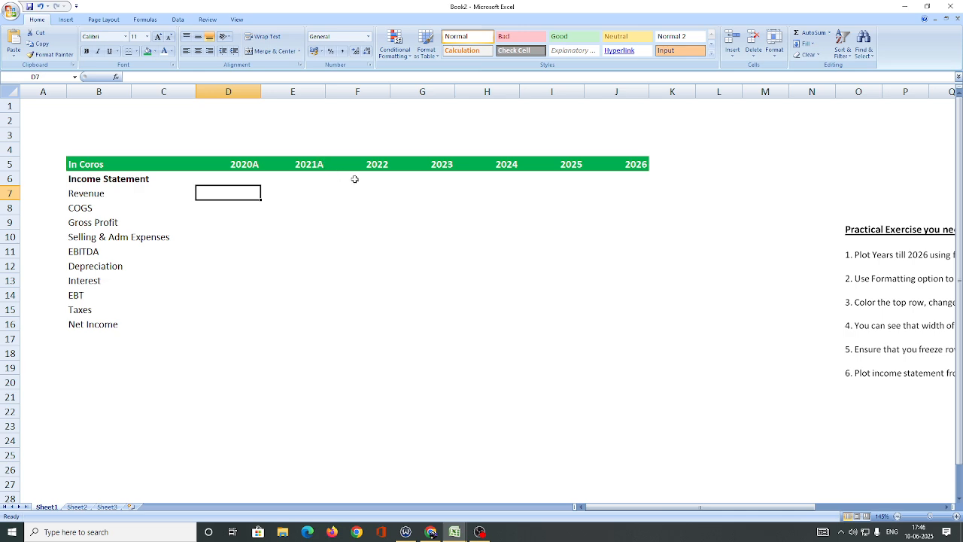
Step: Apply the custom number format 0F to the forecast years 2022 to 2026 in F5:J5
drag(381, 166, 419, 212)
key(shift+Right)
key(shift+Right)
key(shift+Right)
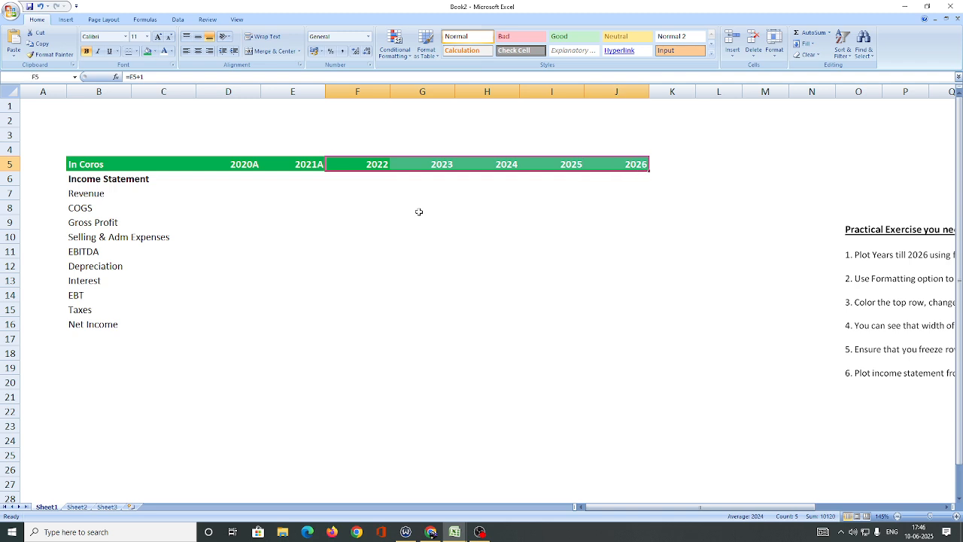
key(ctrl+1)
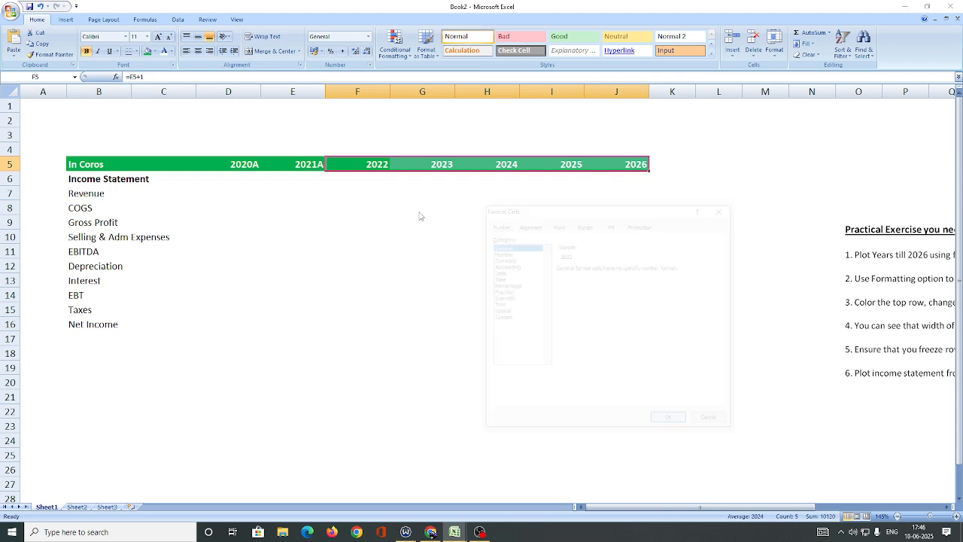
click(500, 310)
click(523, 318)
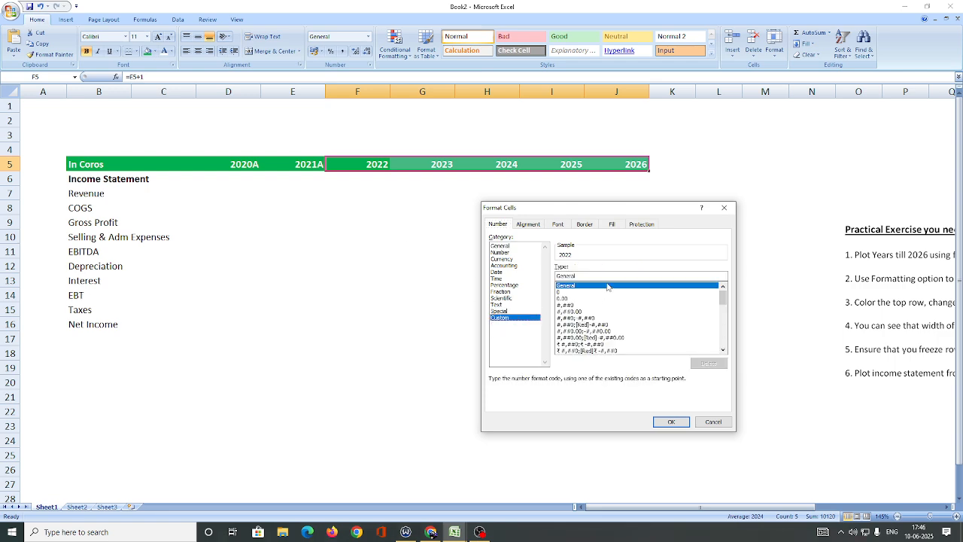
click(575, 294)
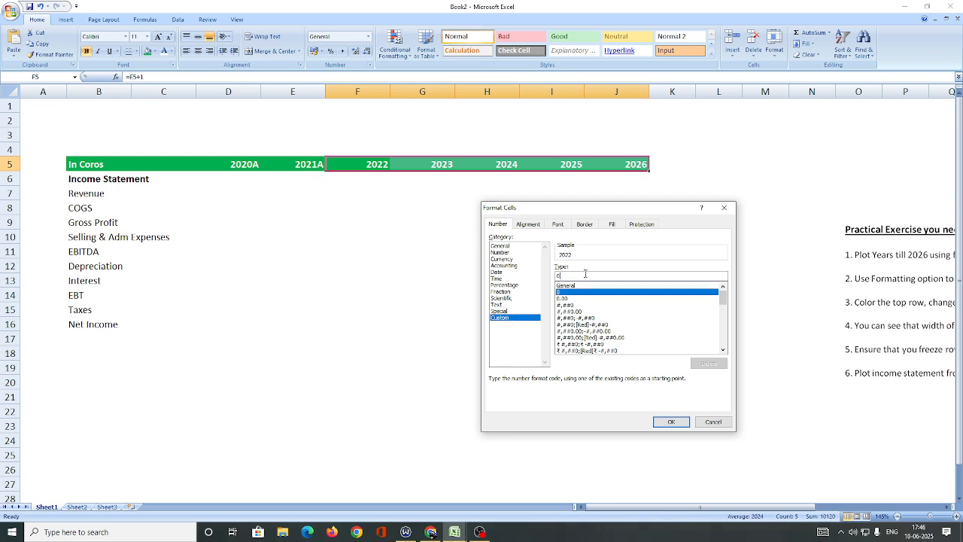
text(F)
key(BackSpace)
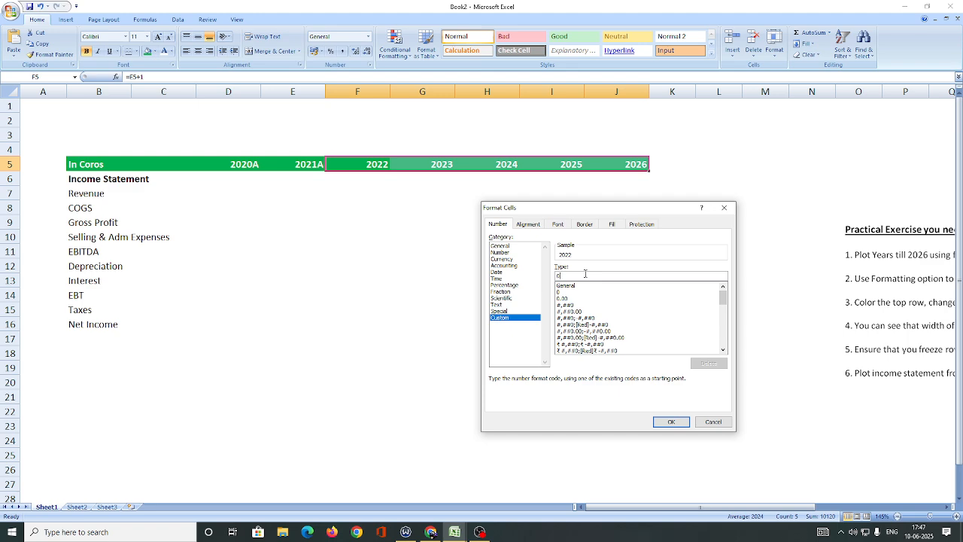
text(F)
key(Return)
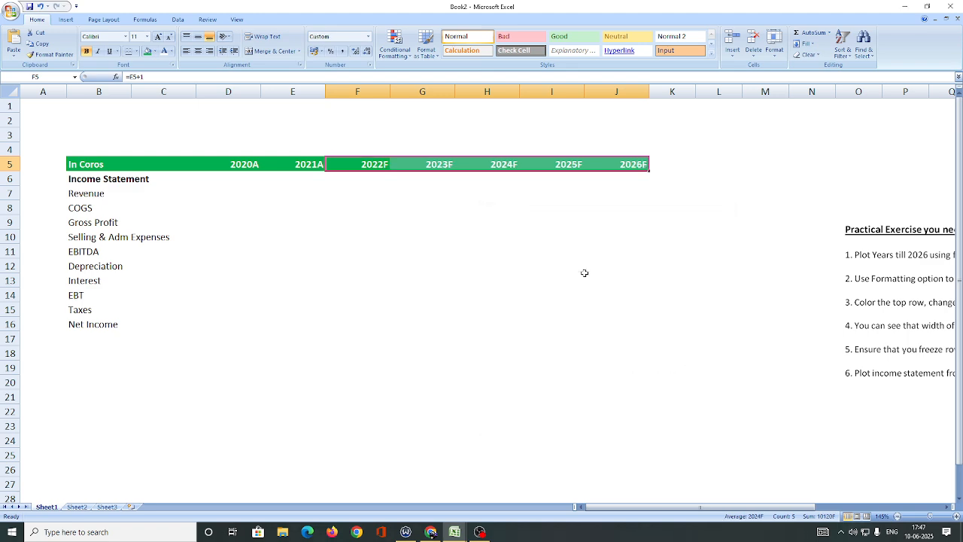
click(447, 189)
drag(388, 169, 635, 164)
click(265, 194)
click(245, 179)
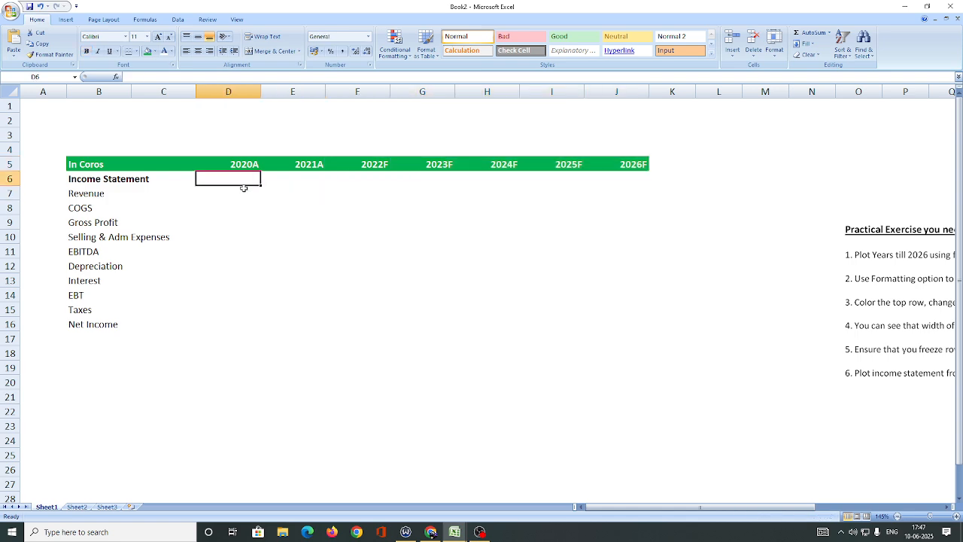
Step: Check whether the year header in row 5 stays in view further down the sheet
scroll(190, 223, down, 2)
scroll(191, 229, up, 2)
scroll(710, 218, down, 4)
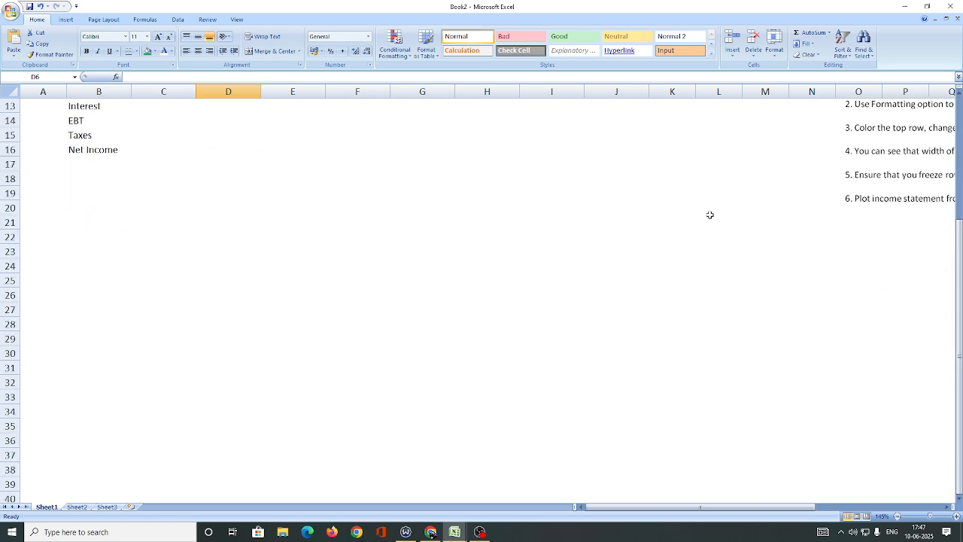
scroll(623, 221, up, 3)
scroll(623, 221, down, 2)
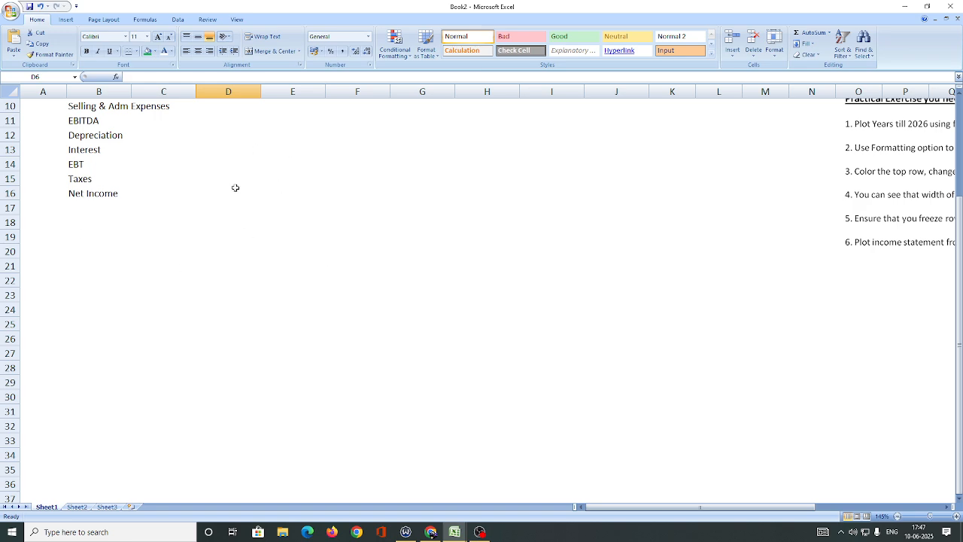
drag(223, 145, 222, 441)
scroll(228, 276, up, 2)
scroll(226, 264, down, 3)
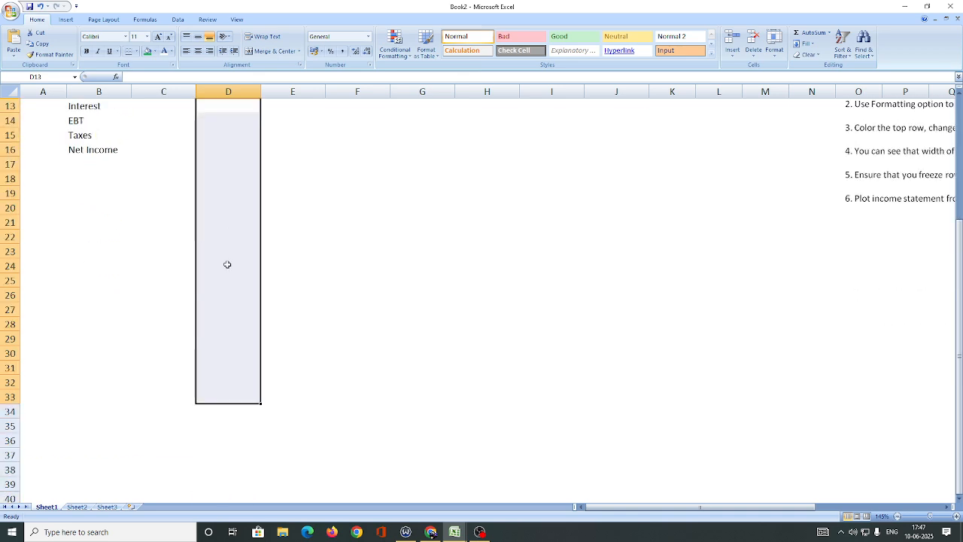
Step: Examine how the year header in row 5 moves against the rows below it while the panes are unfrozen
scroll(227, 292, up, 4)
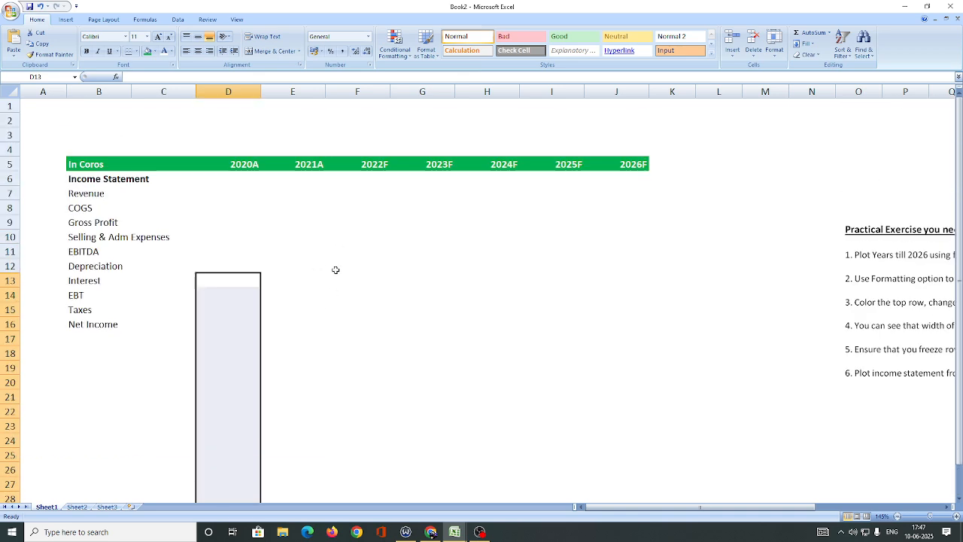
drag(42, 158, 636, 166)
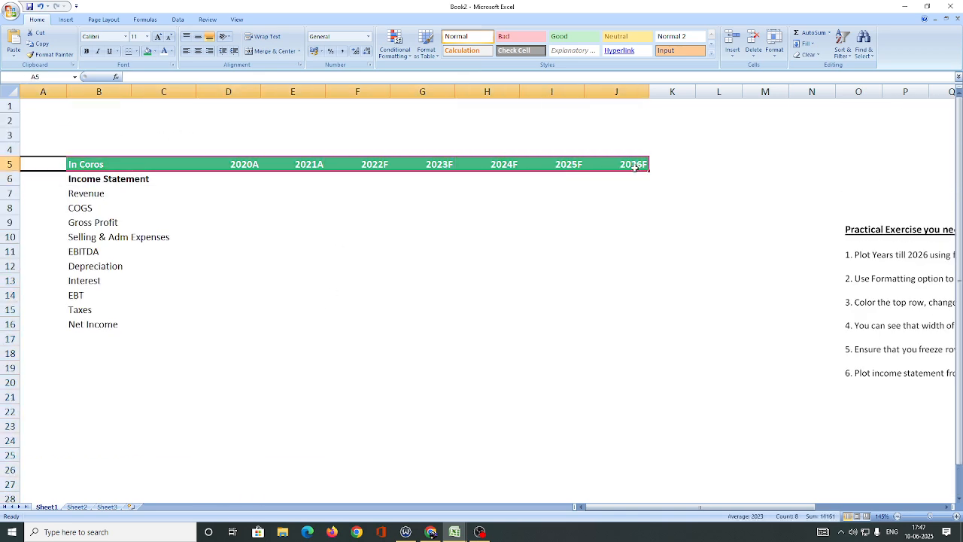
scroll(636, 165, down, 1)
scroll(602, 213, down, 1)
scroll(451, 241, up, 2)
scroll(225, 354, down, 2)
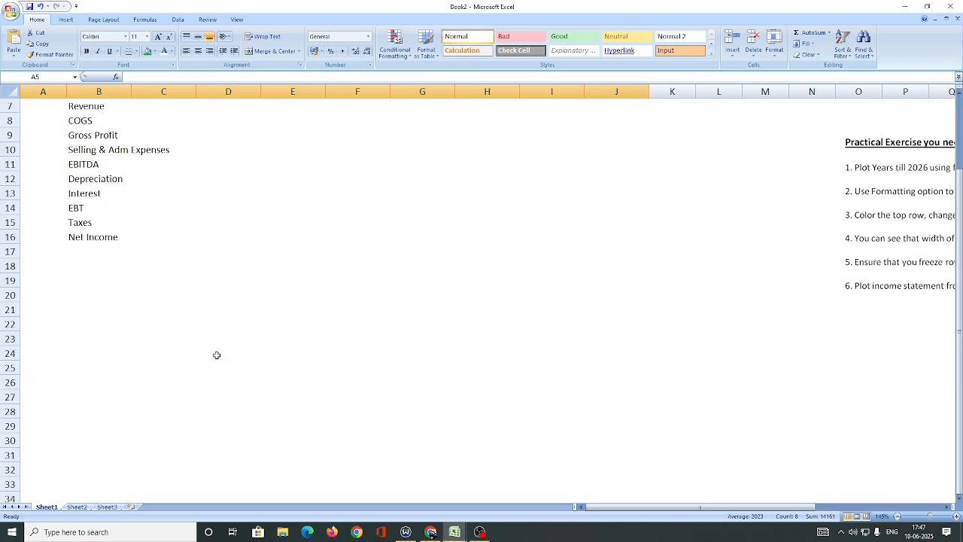
drag(219, 338, 228, 377)
scroll(230, 347, up, 2)
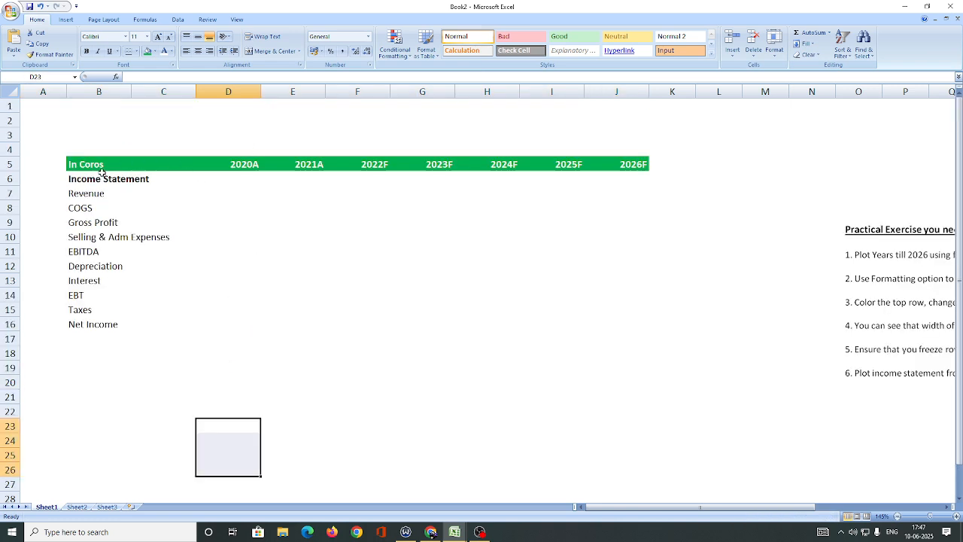
drag(31, 178, 656, 166)
click(656, 165)
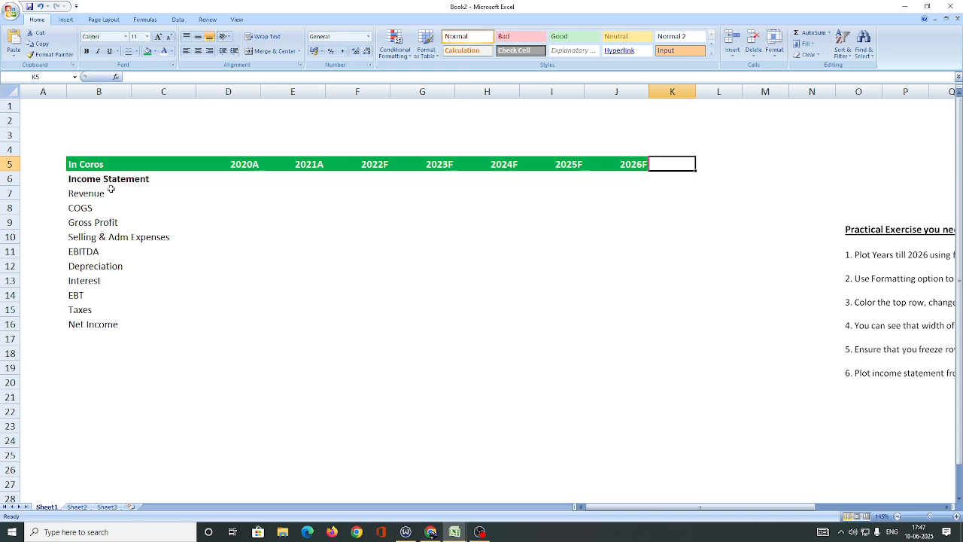
drag(35, 182, 180, 194)
click(328, 208)
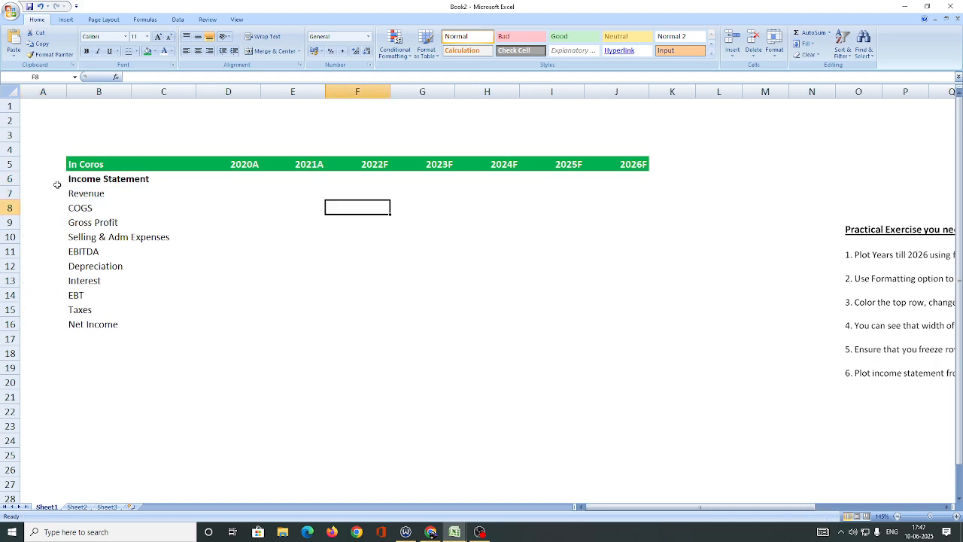
Step: Freeze the panes above row 6 so the year header in row 5 stays fixed
click(10, 179)
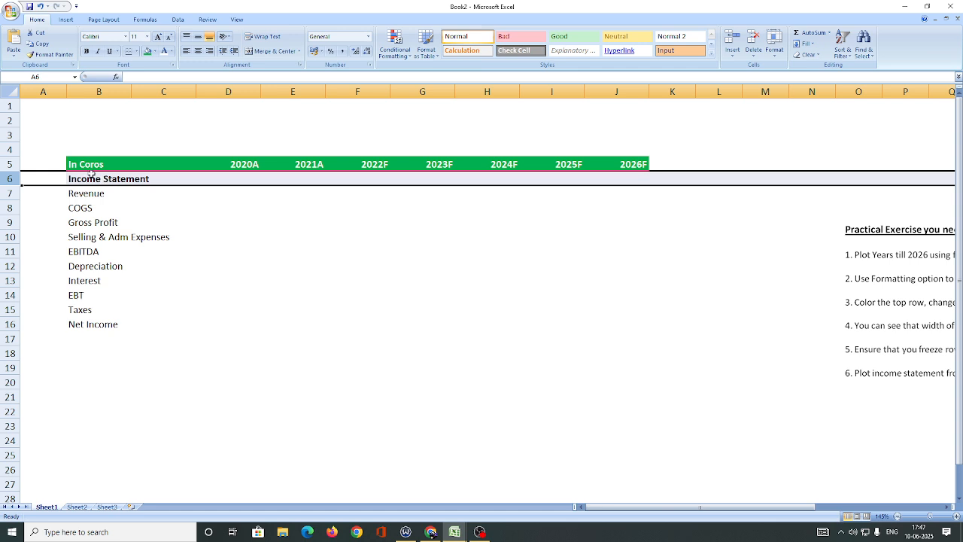
key(alt)
key(h)
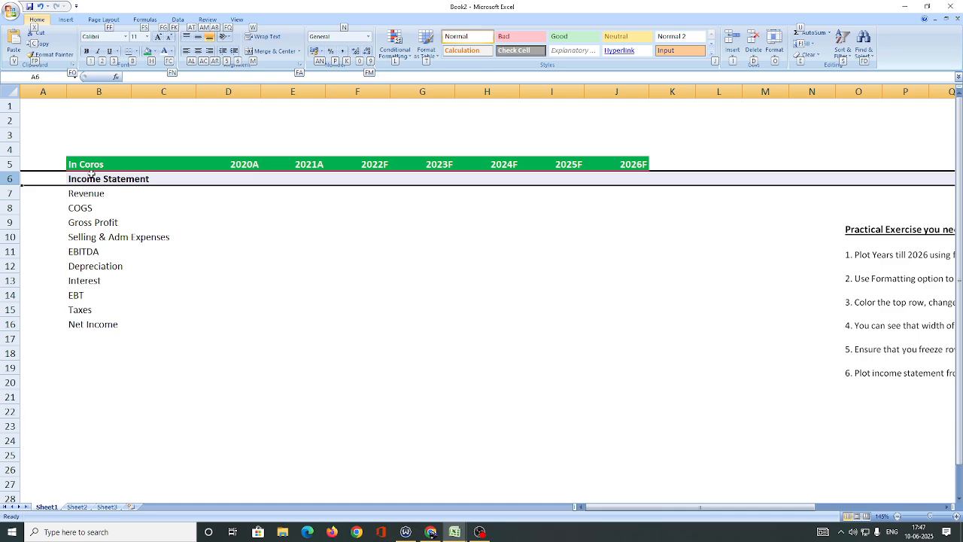
key(h)
key(alt)
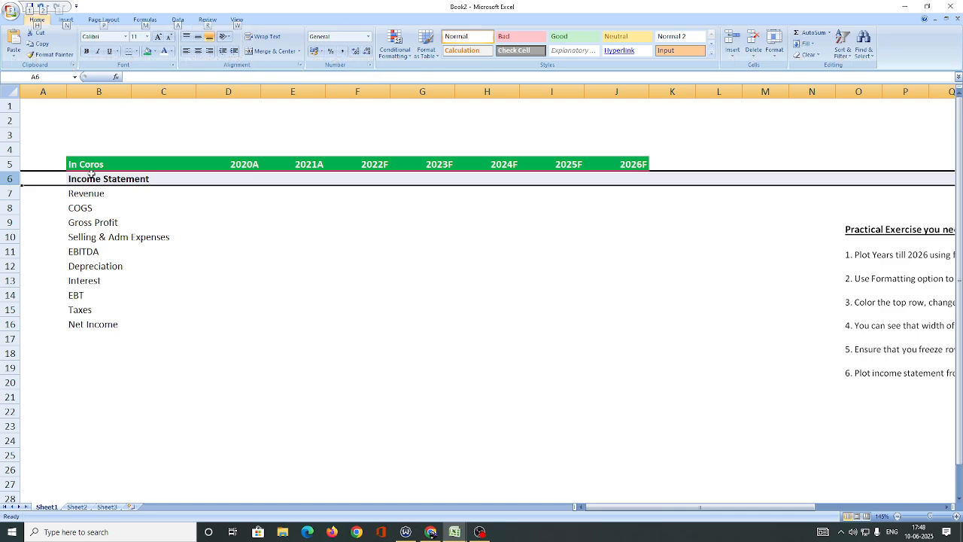
key(w)
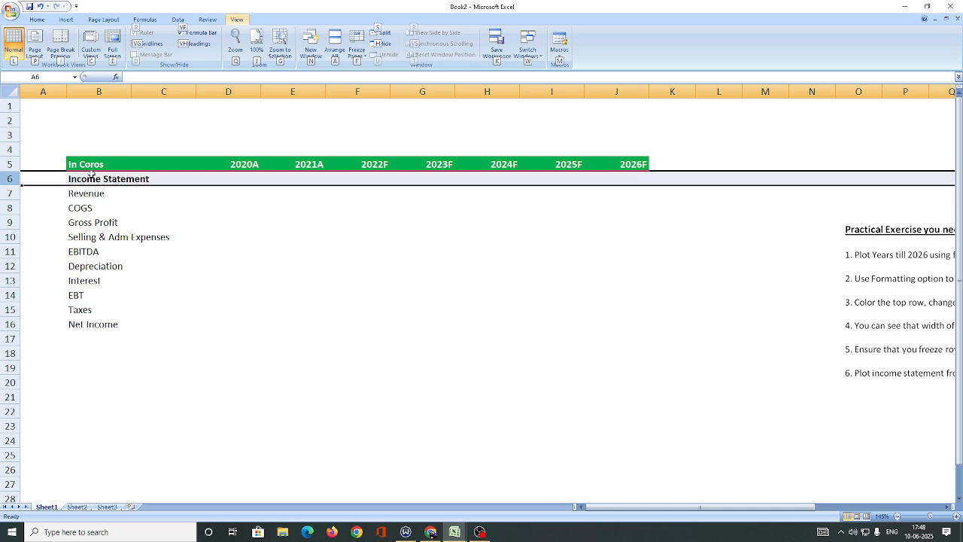
key(f)
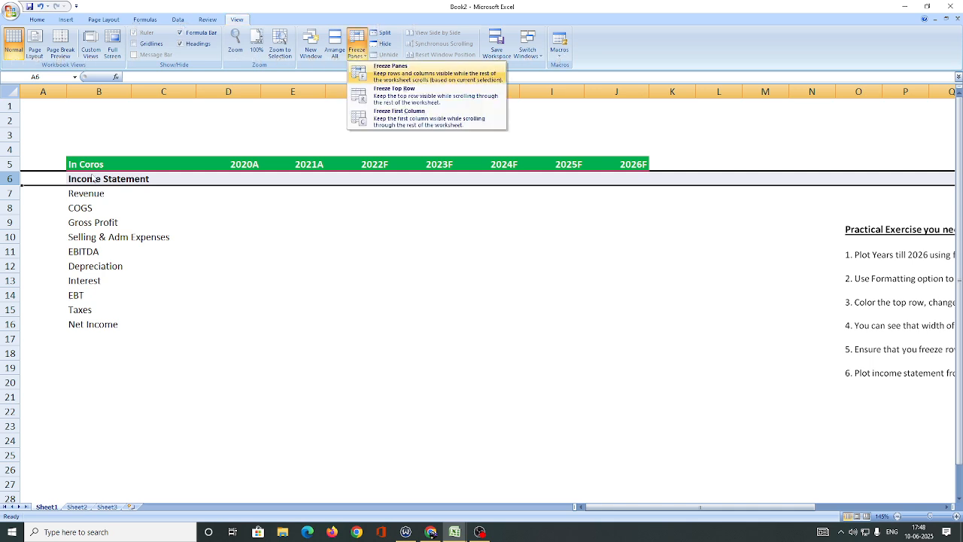
key(f)
click(188, 251)
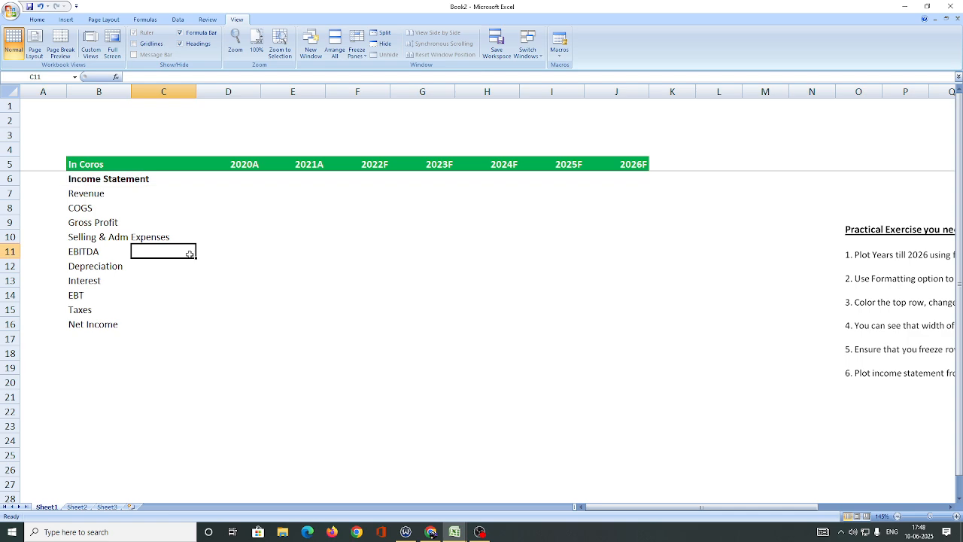
Step: Check the frozen header row against the cells far down the sheet, down to about row 55
scroll(190, 255, down, 5)
scroll(189, 254, up, 5)
scroll(188, 254, down, 5)
scroll(307, 311, down, 2)
scroll(204, 308, up, 7)
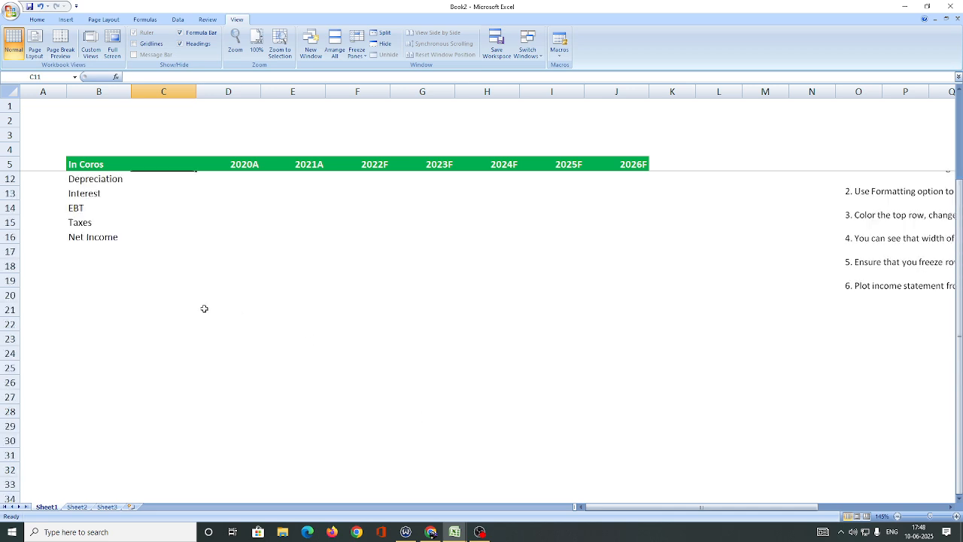
scroll(41, 331, down, 6)
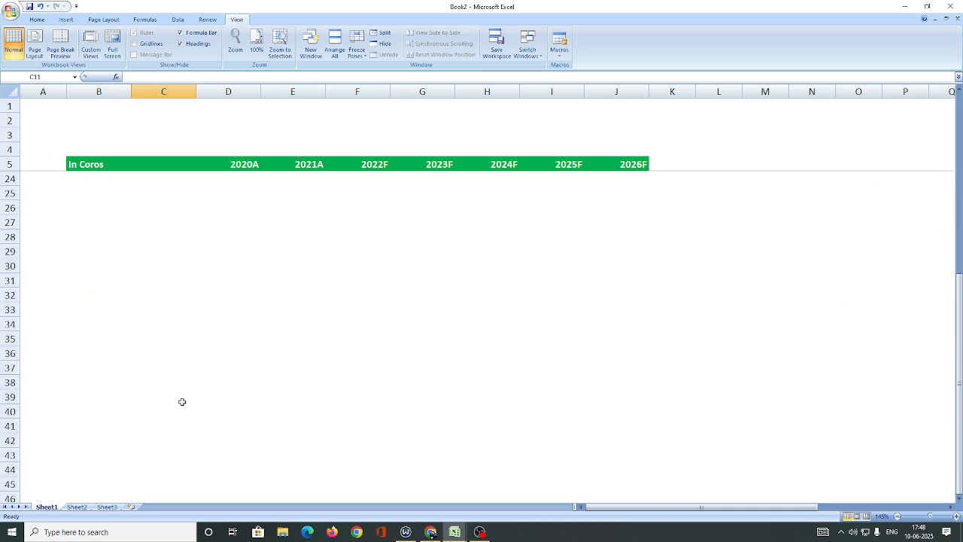
click(203, 378)
drag(239, 161, 243, 389)
click(347, 385)
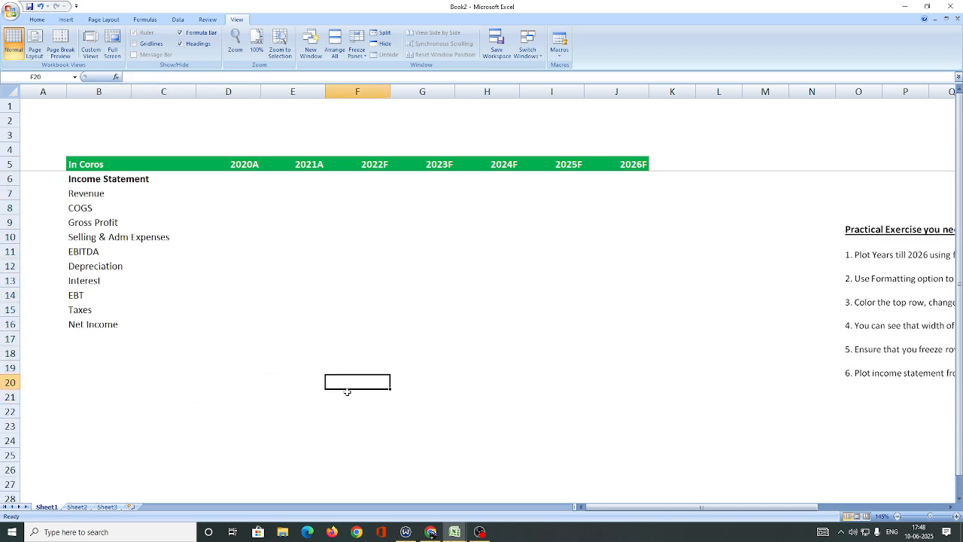
scroll(347, 392, down, 10)
click(252, 163)
drag(232, 454, 286, 444)
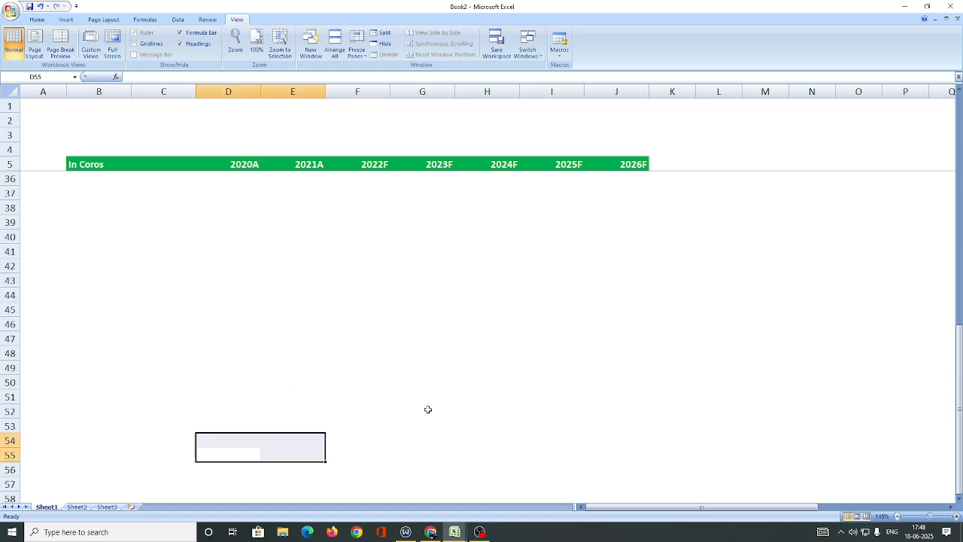
click(624, 161)
scroll(589, 435, up, 10)
scroll(588, 437, down, 1)
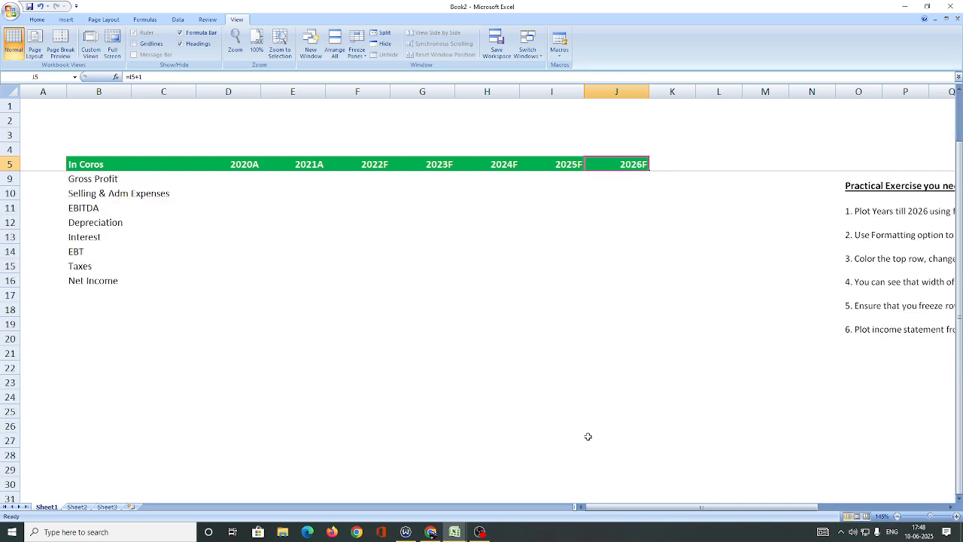
scroll(586, 437, up, 1)
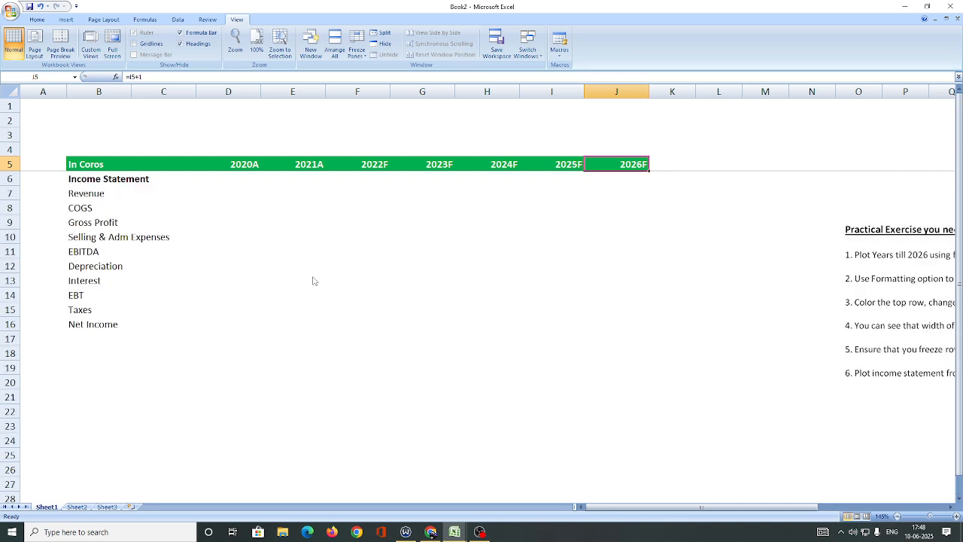
click(222, 209)
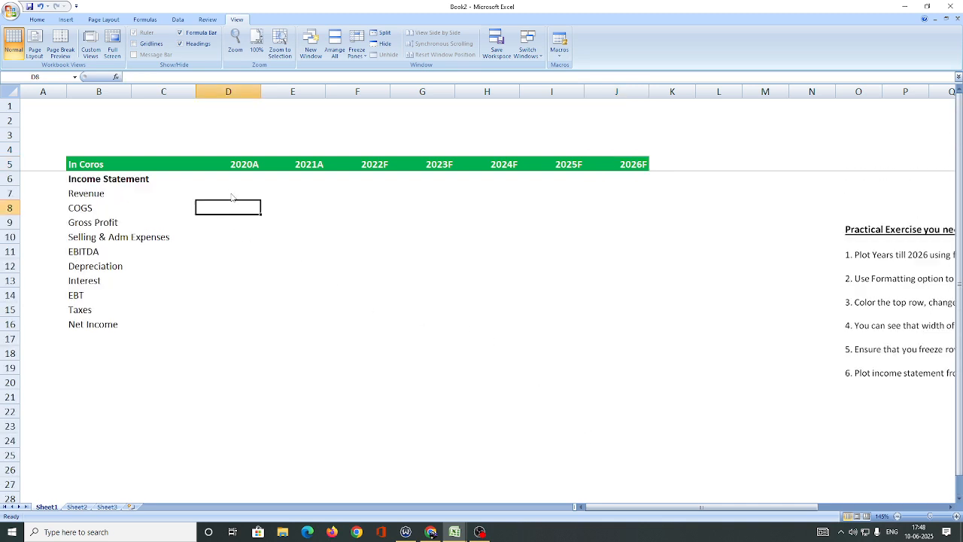
click(239, 178)
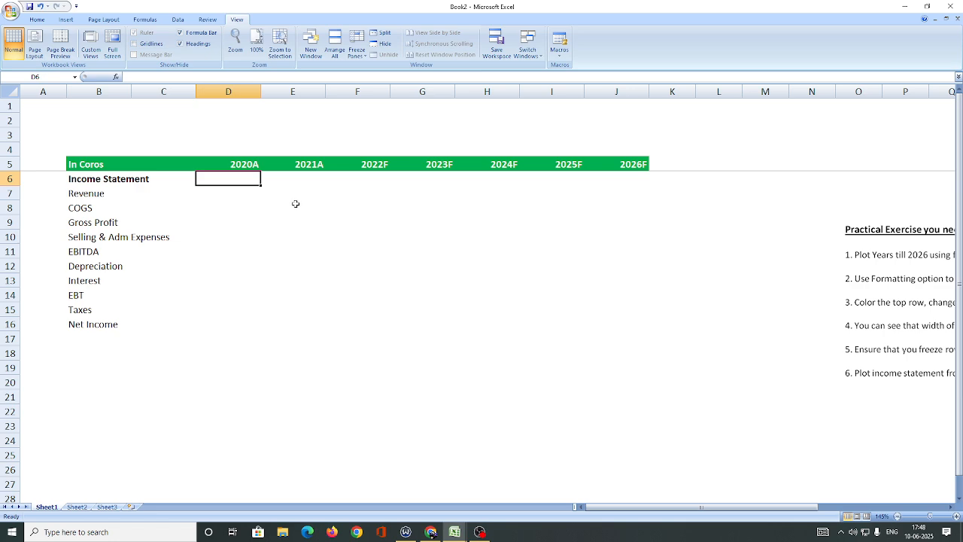
Step: Switch to 2. Excel Setup and Imp Functions.xlsx and copy the 2020A and 2021A figures D9:E18 from the Basic Convention -2 sheet
click(455, 533)
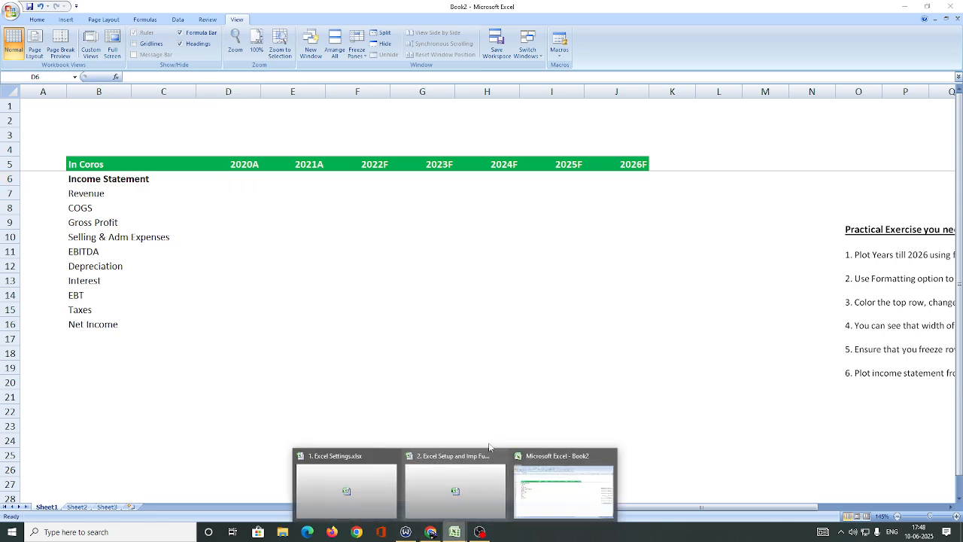
click(382, 491)
click(460, 490)
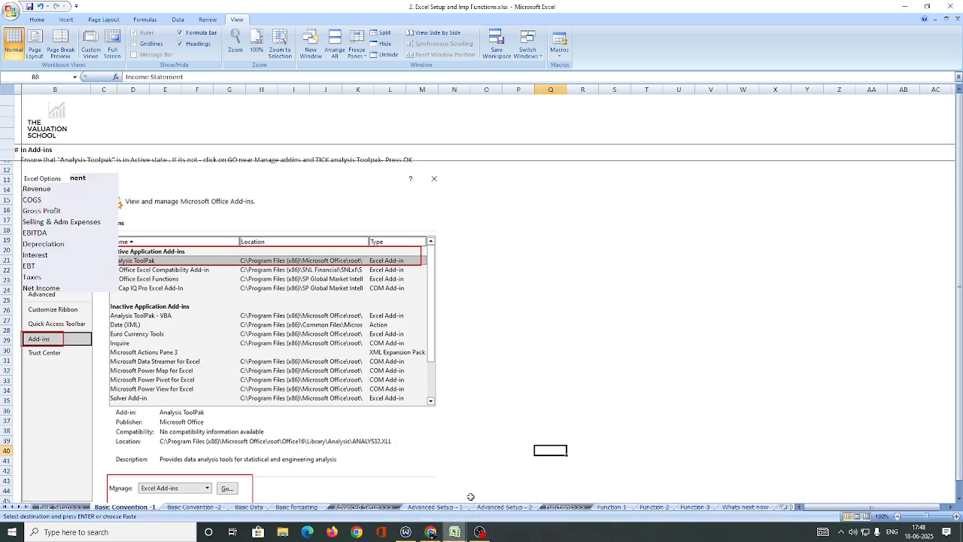
click(194, 506)
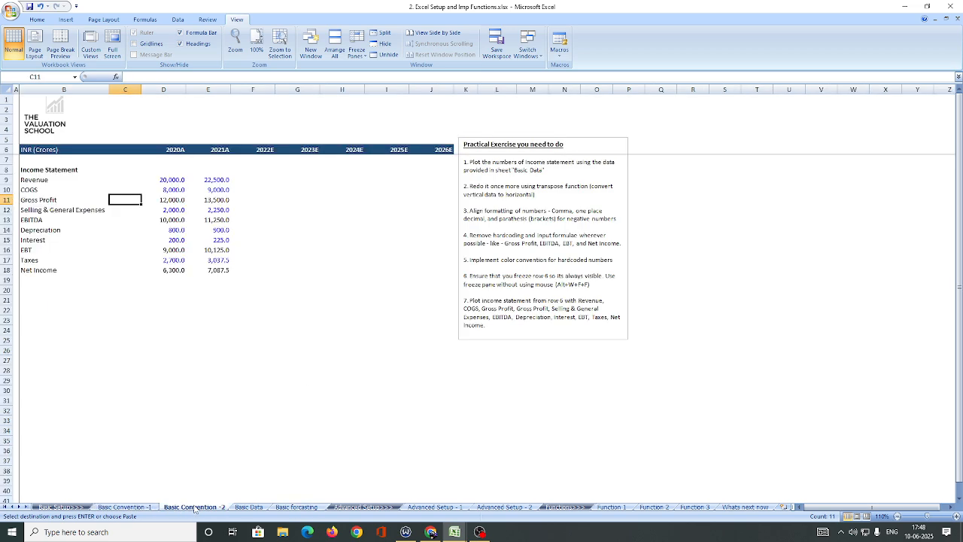
drag(172, 181, 223, 268)
key(ctrl+c)
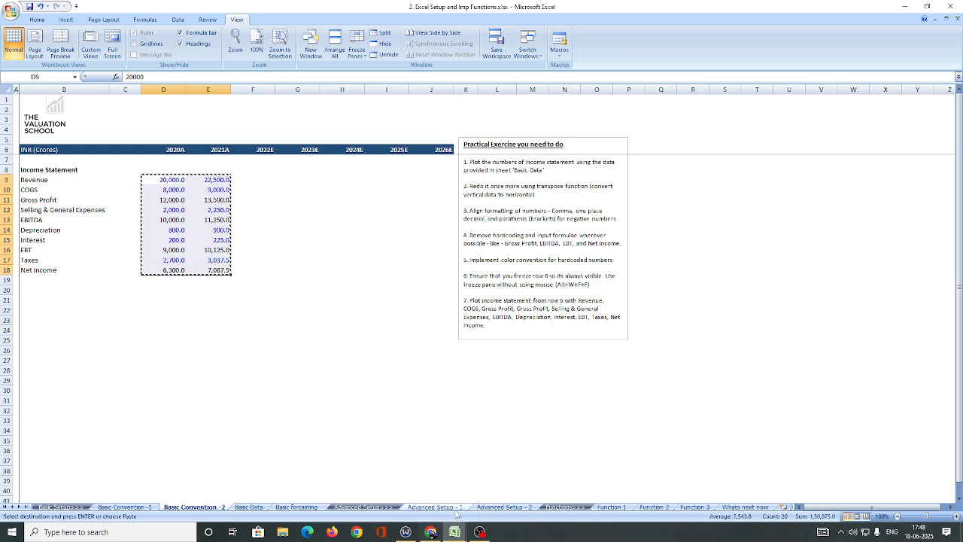
Step: Switch back to Book2 and paste the copied income statement figures starting at D7
click(455, 532)
click(541, 487)
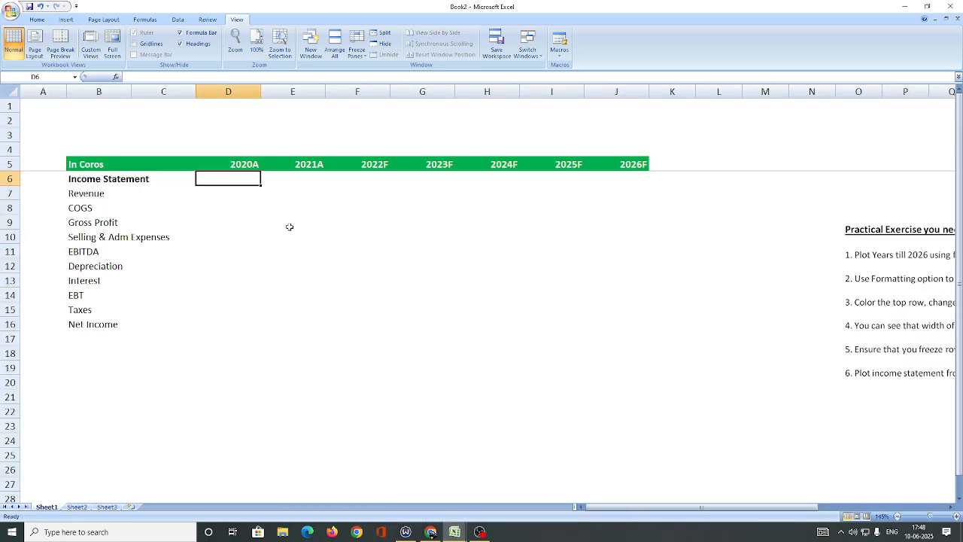
key(Down)
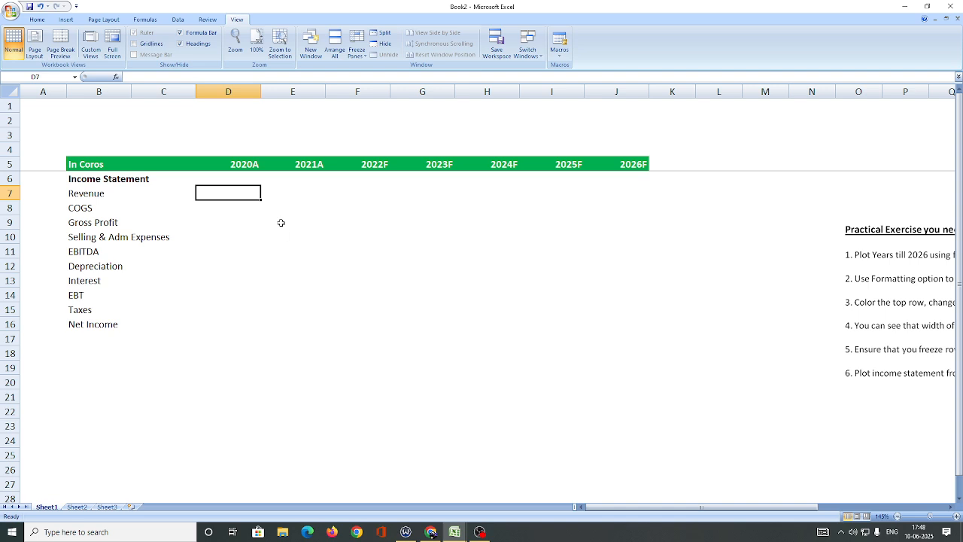
key(ctrl+v)
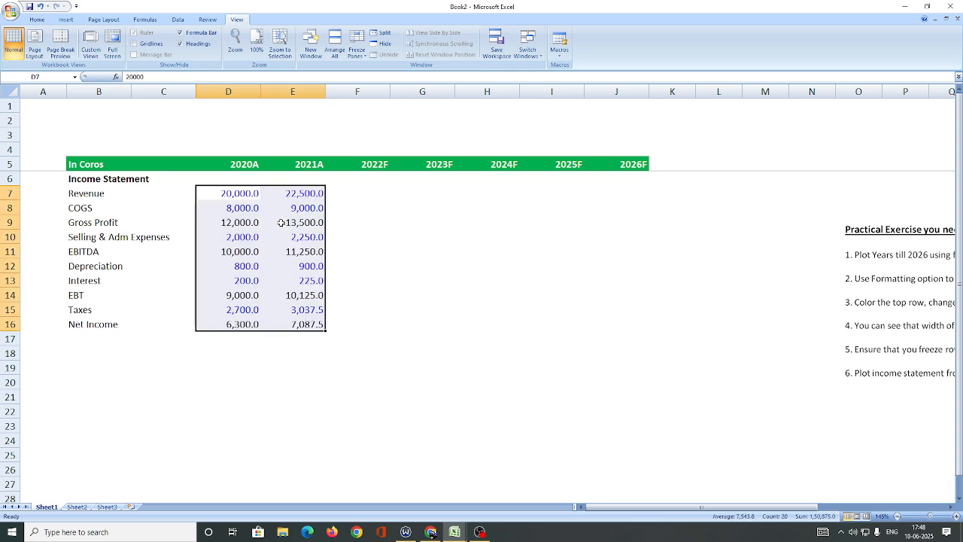
key(Right)
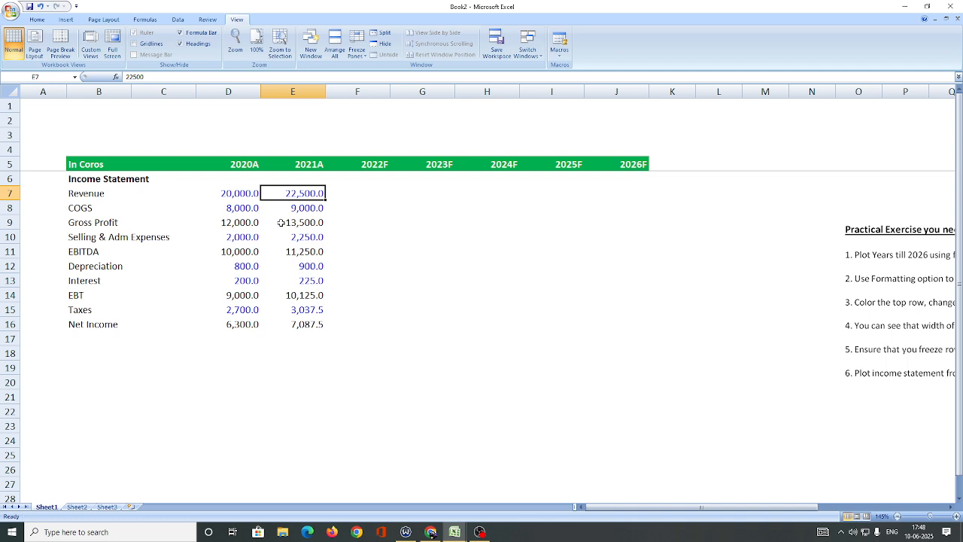
Step: Autofit column B to the width of its income statement labels
click(126, 193)
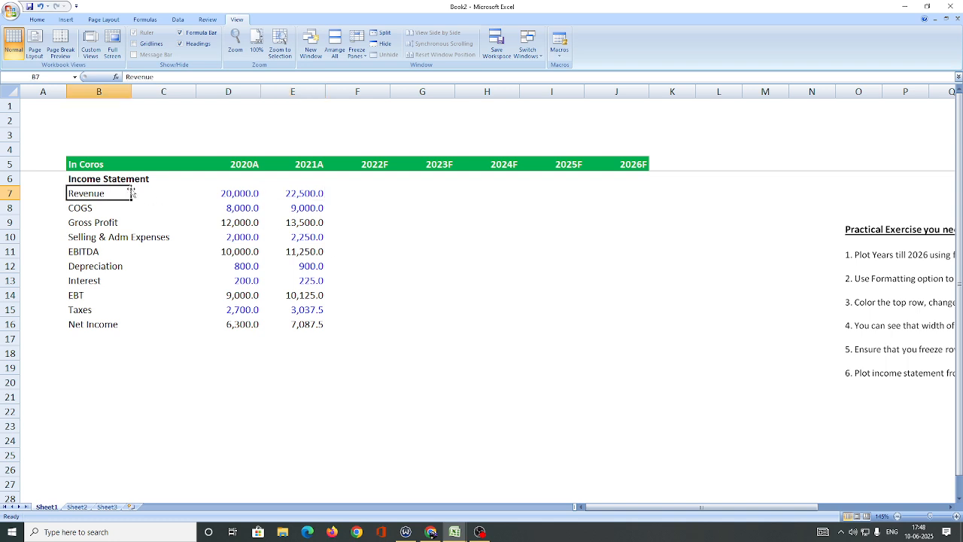
click(116, 93)
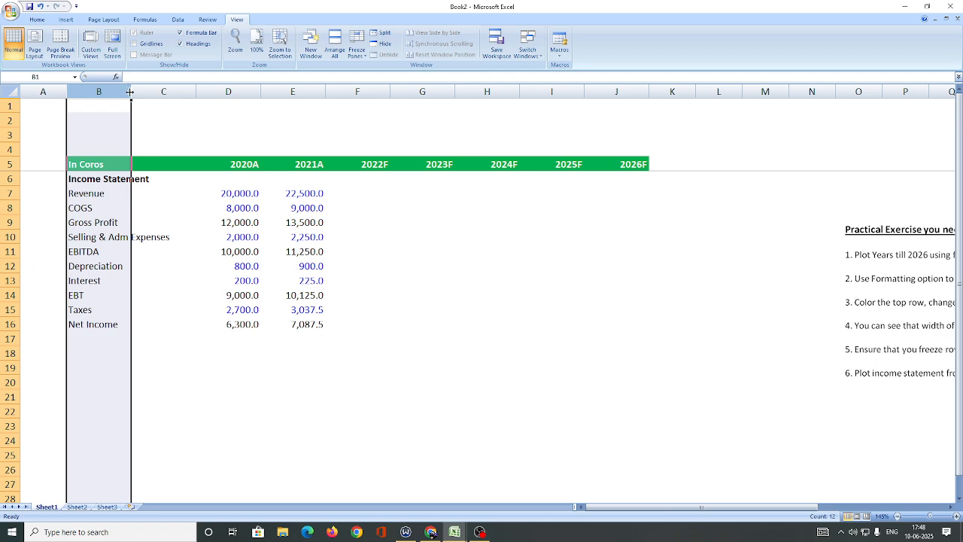
double_click(131, 92)
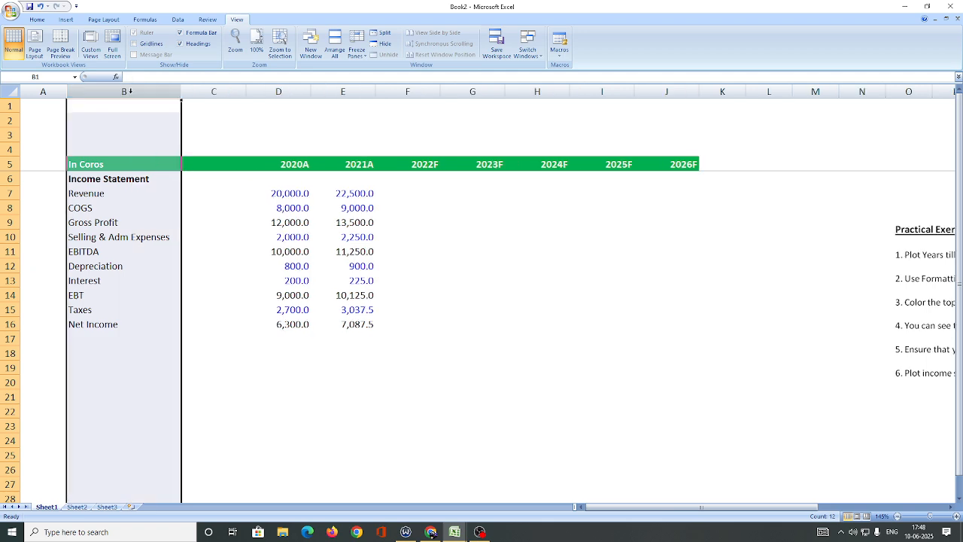
click(407, 362)
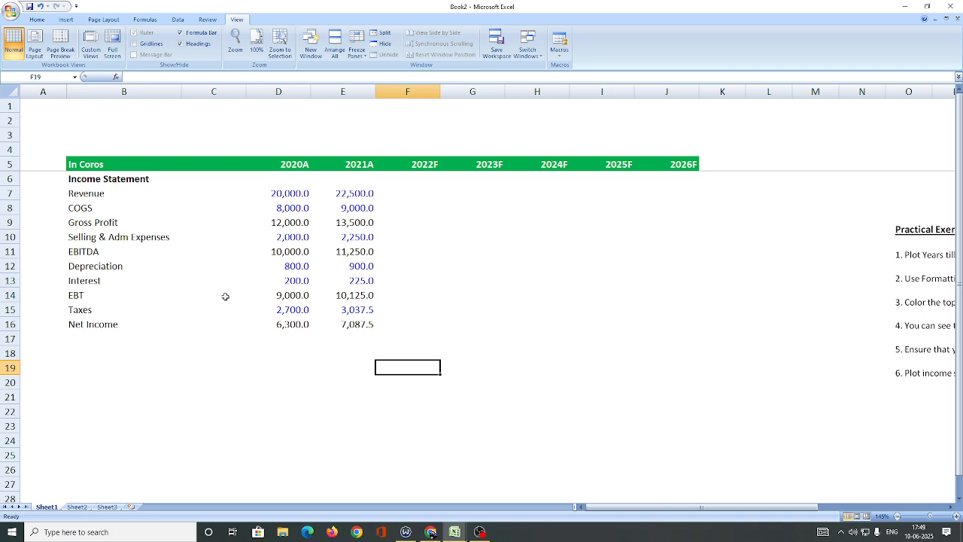
drag(403, 175, 667, 194)
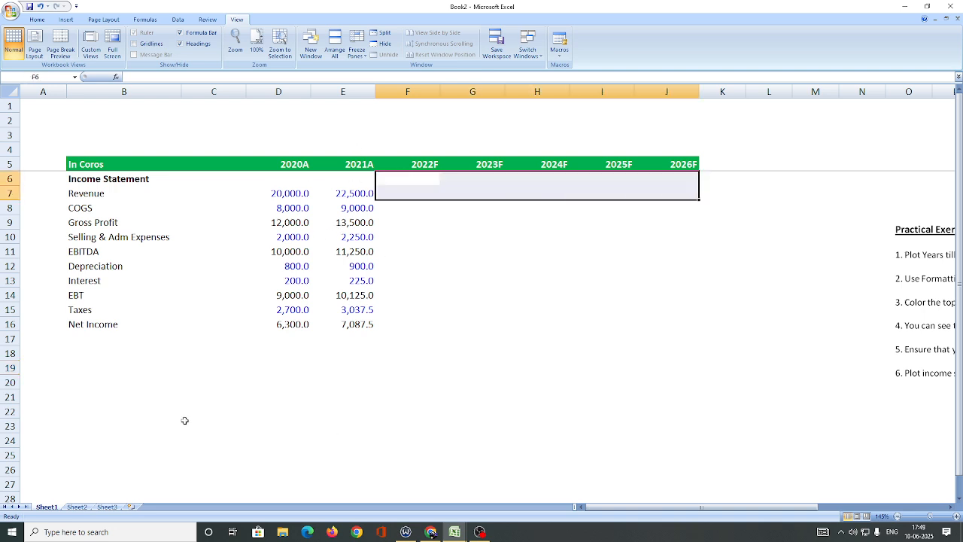
click(519, 240)
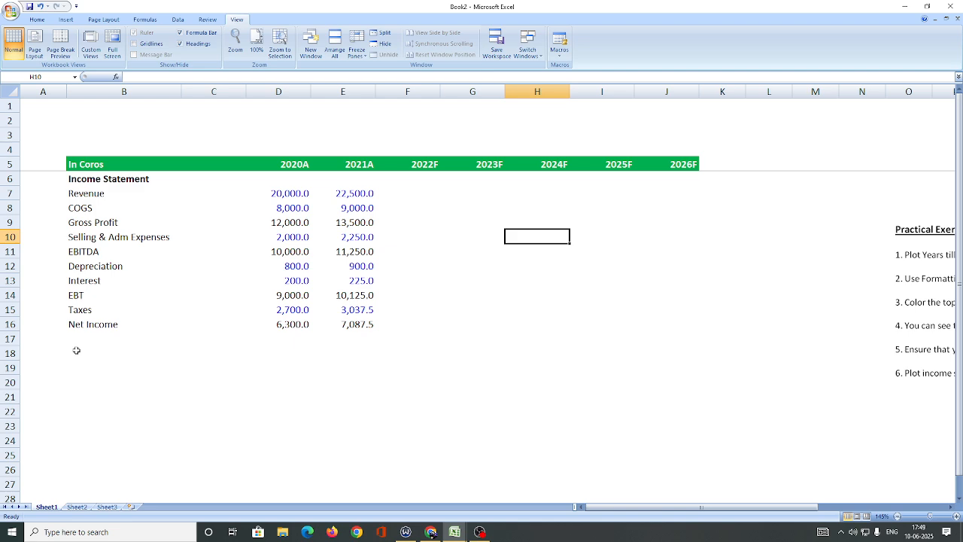
click(99, 369)
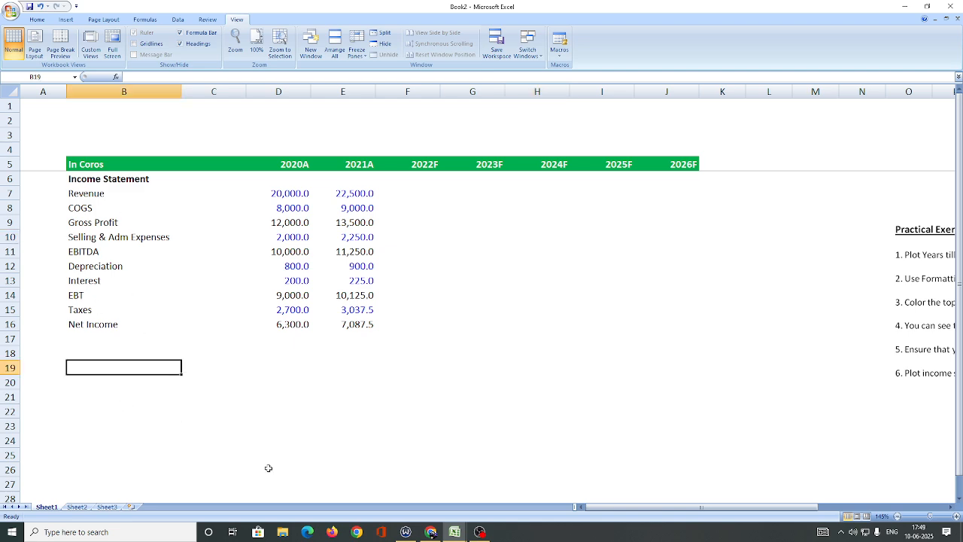
Step: Switch to 2. Excel Setup and Imp Functions.xlsx and copy the Assumptions Drivers labels B20:C26 from the Basic forcasting sheet
mouse_move(455, 532)
click(324, 451)
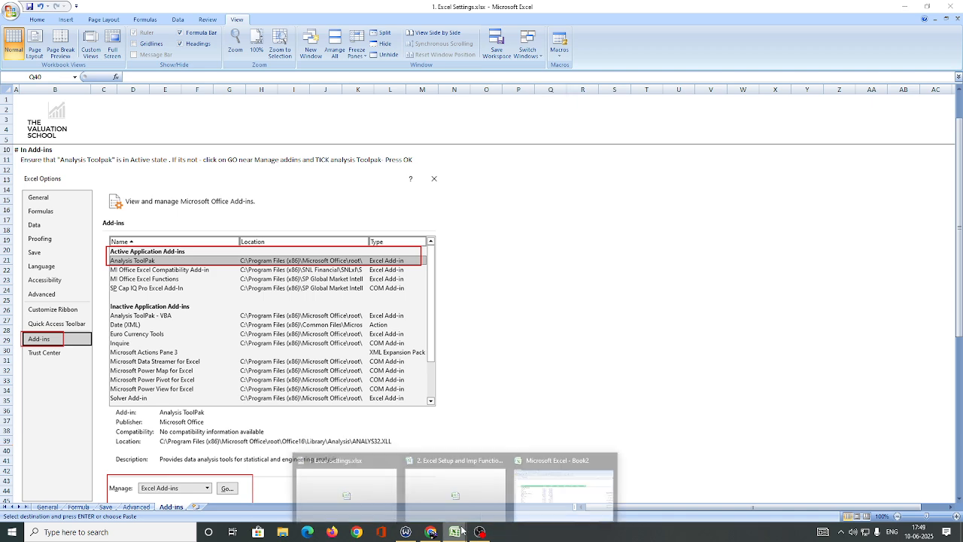
click(452, 482)
click(248, 506)
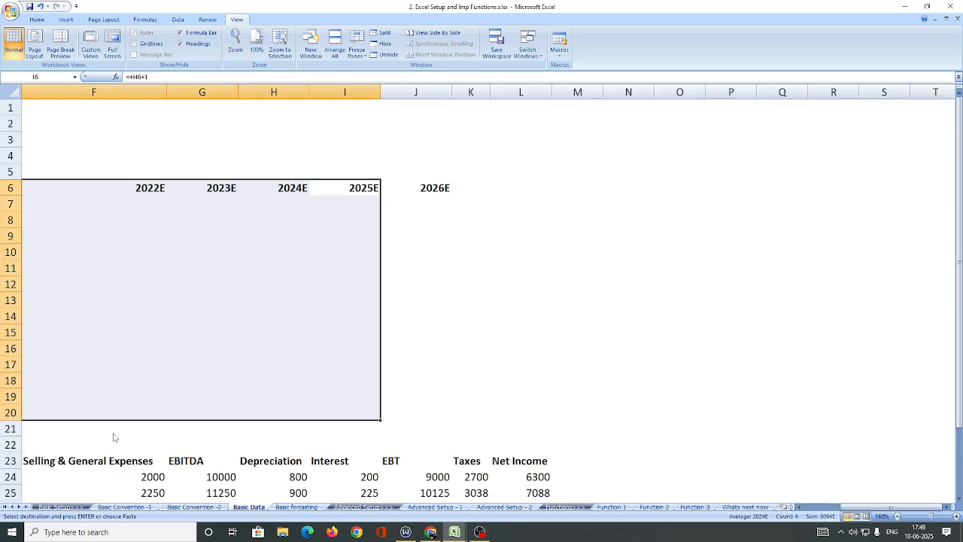
scroll(226, 429, down, 4)
drag(406, 397, 4, 334)
drag(331, 349, 4, 349)
click(297, 384)
click(435, 507)
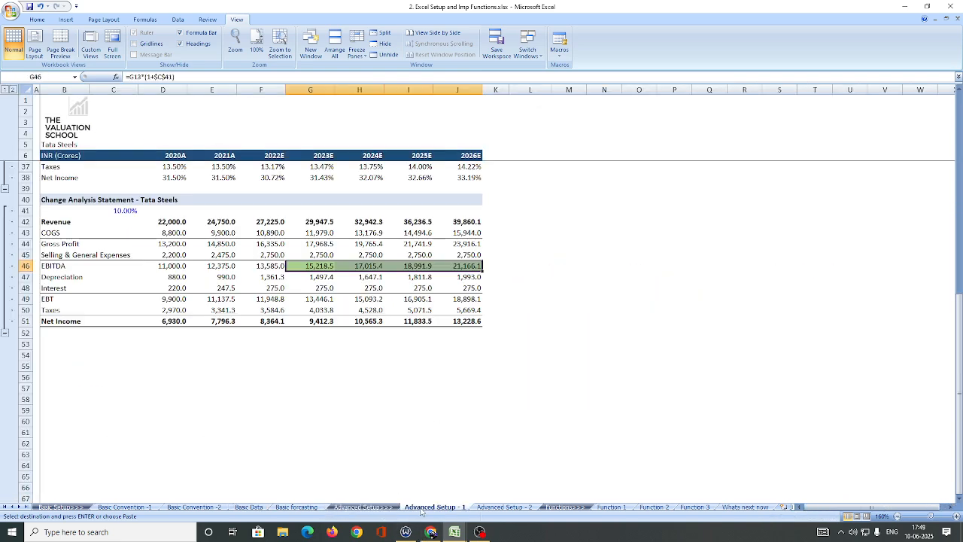
click(296, 507)
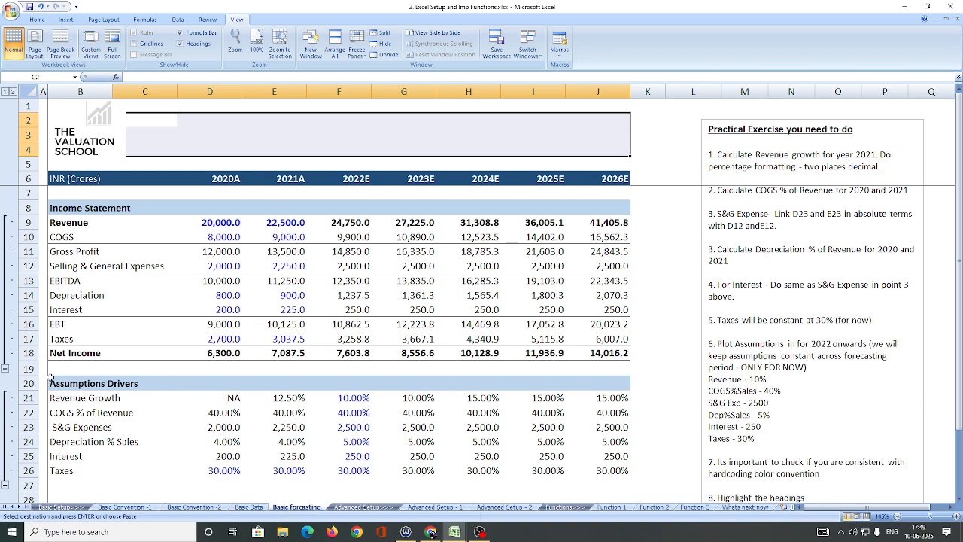
drag(50, 378, 156, 472)
key(ctrl+c)
Step: Switch back to Book2 and paste the copied Assumptions Drivers labels starting at B19
mouse_move(454, 533)
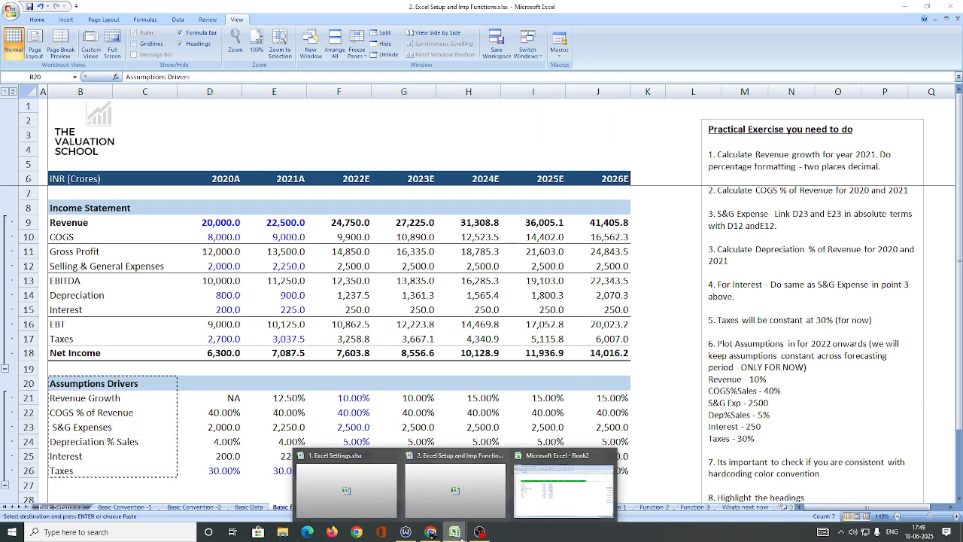
click(578, 512)
click(118, 365)
key(ctrl+v)
Step: Change the fill of the Assumptions Drivers heading cells B19:C19 to white
click(224, 371)
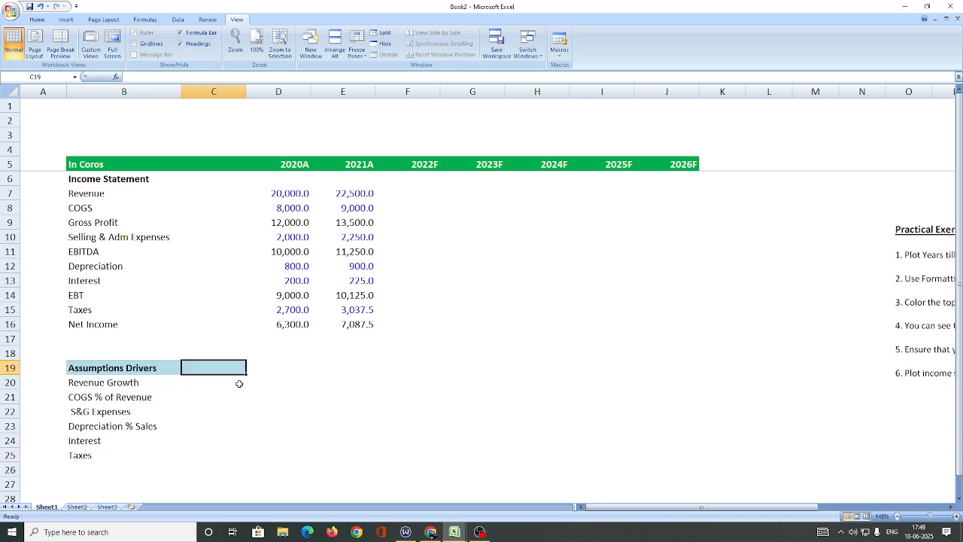
key(shift+Left)
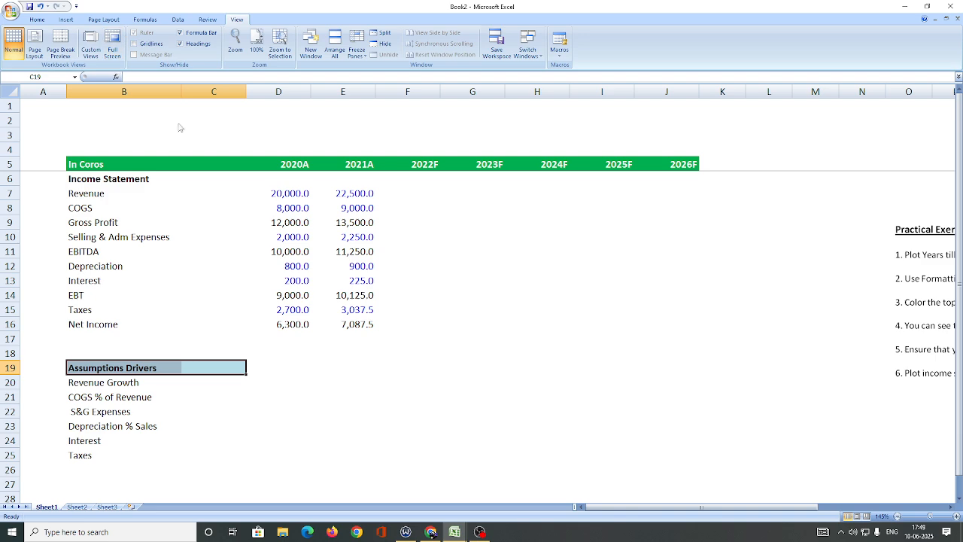
key(alt)
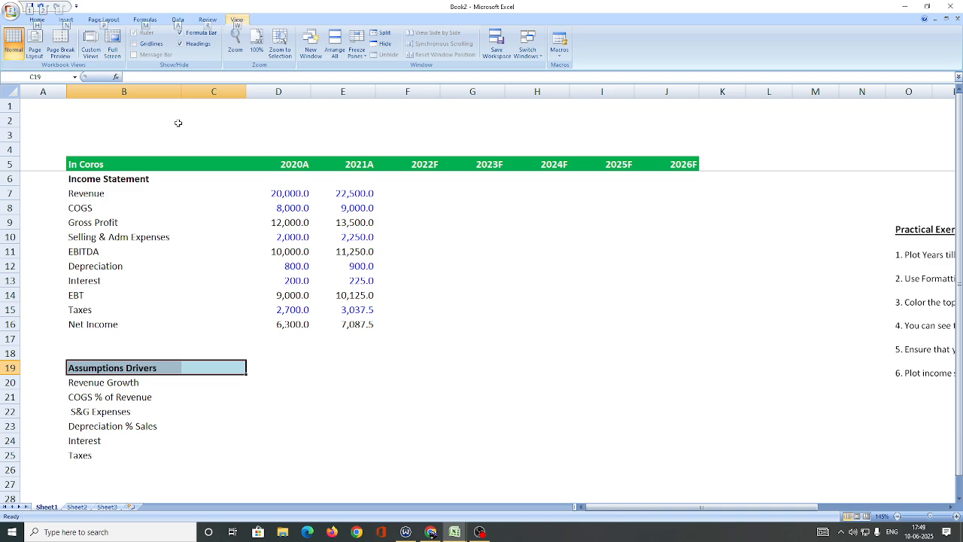
key(Escape)
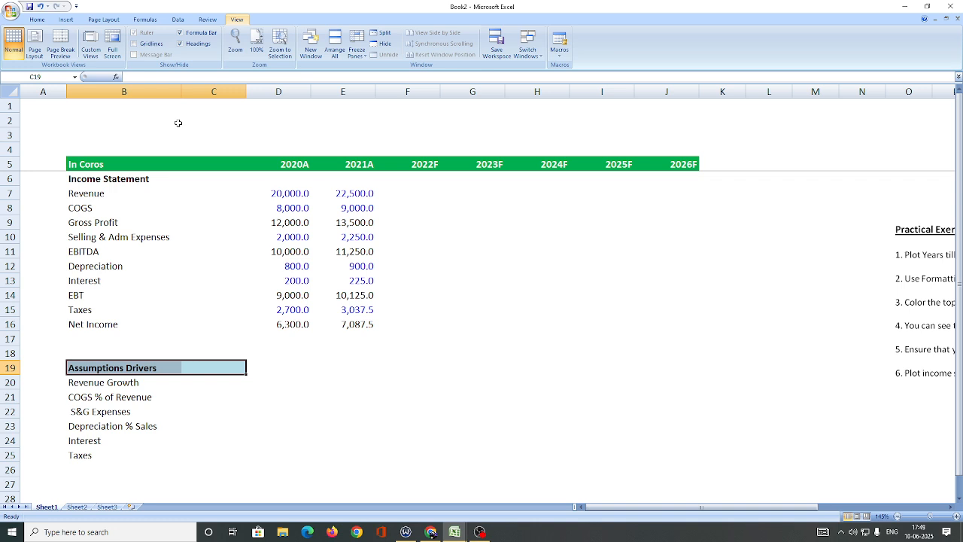
key(alt+h)
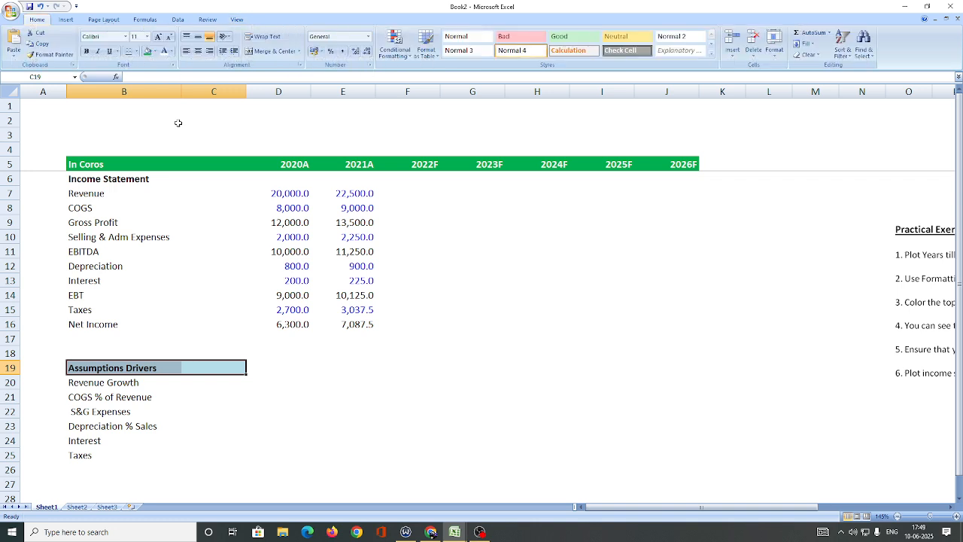
key(alt)
key(h)
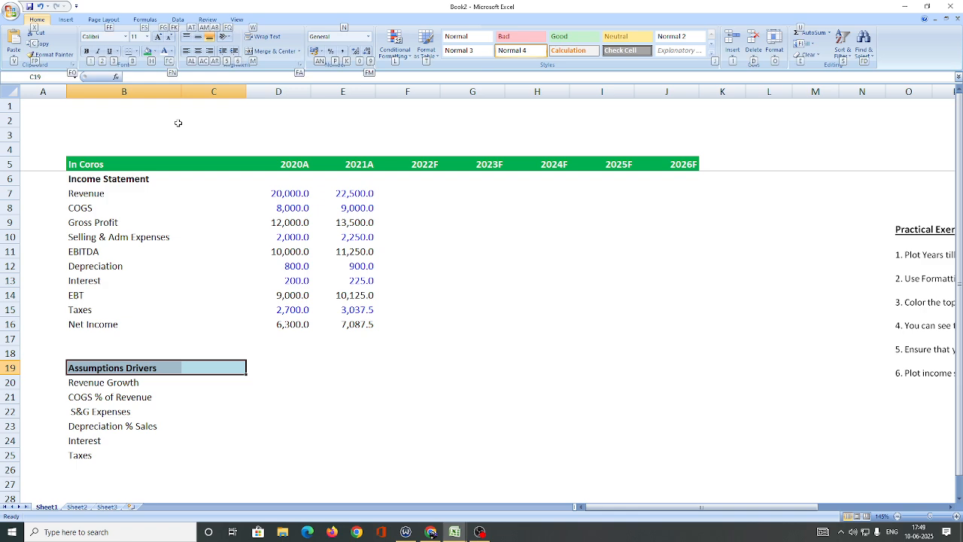
key(h)
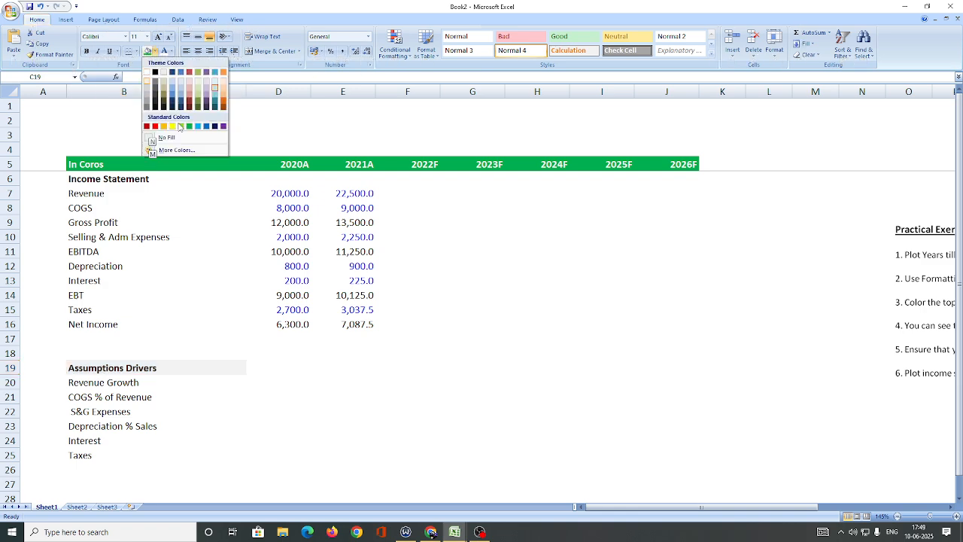
key(Up)
key(Up)
key(Up)
key(Up)
key(Up)
key(Up)
key(Up)
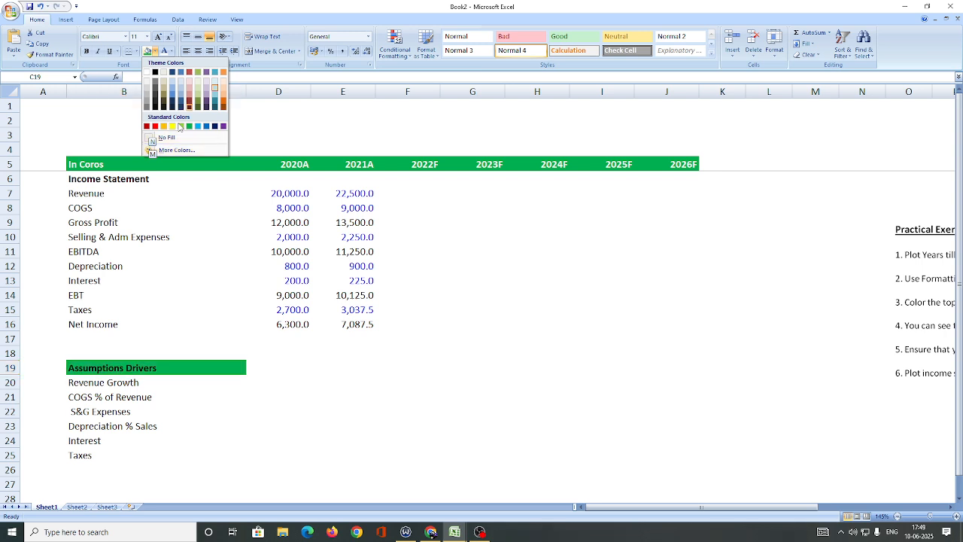
key(Down)
key(Down)
key(Down)
key(Down)
key(Down)
key(Down)
key(Down)
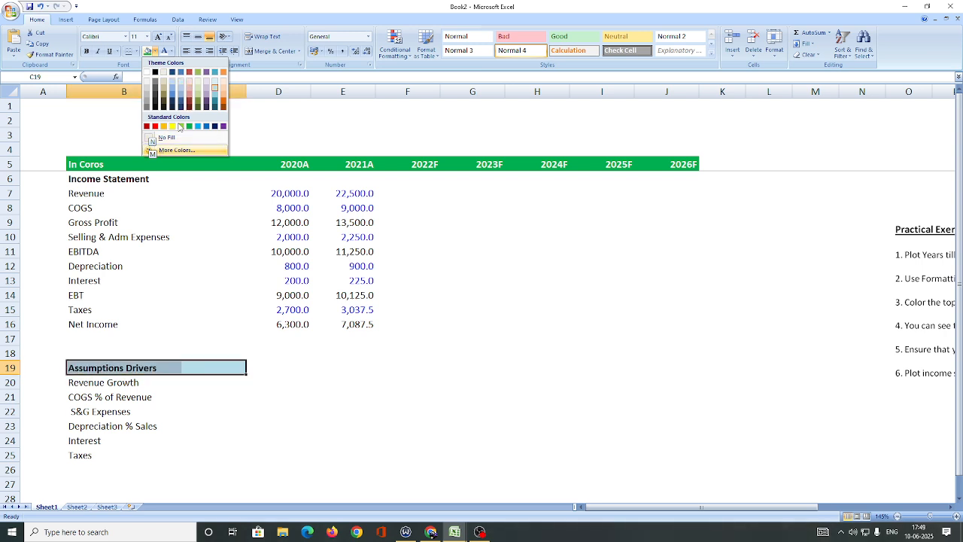
key(Up)
key(Up)
key(Up)
key(Up)
key(Up)
key(Up)
key(Left)
key(Left)
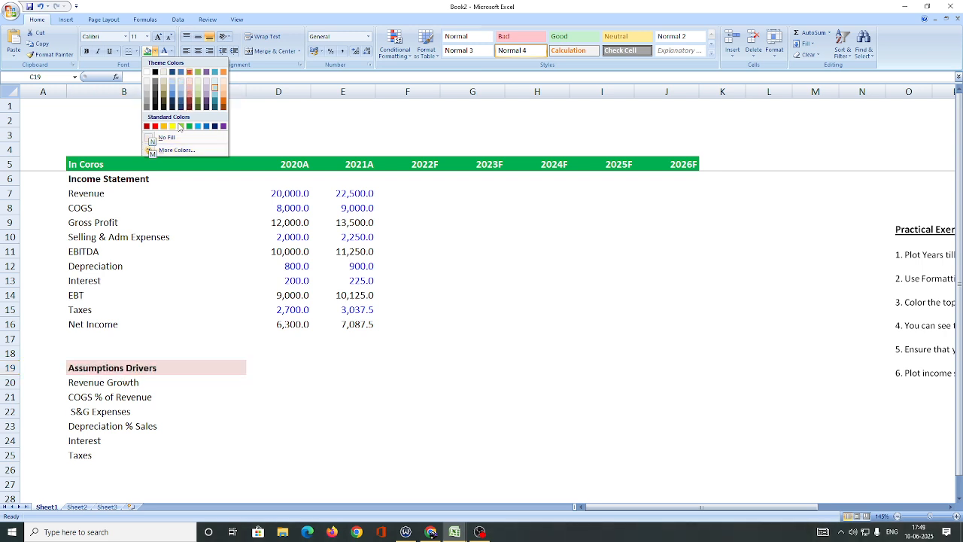
key(Left)
key(Left)
key(Left)
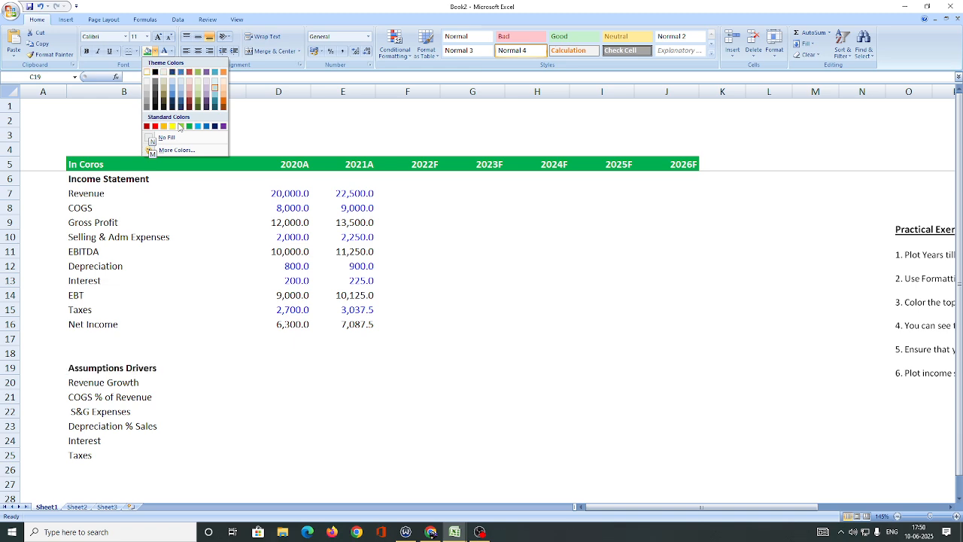
key(Right)
key(Return)
key(Down)
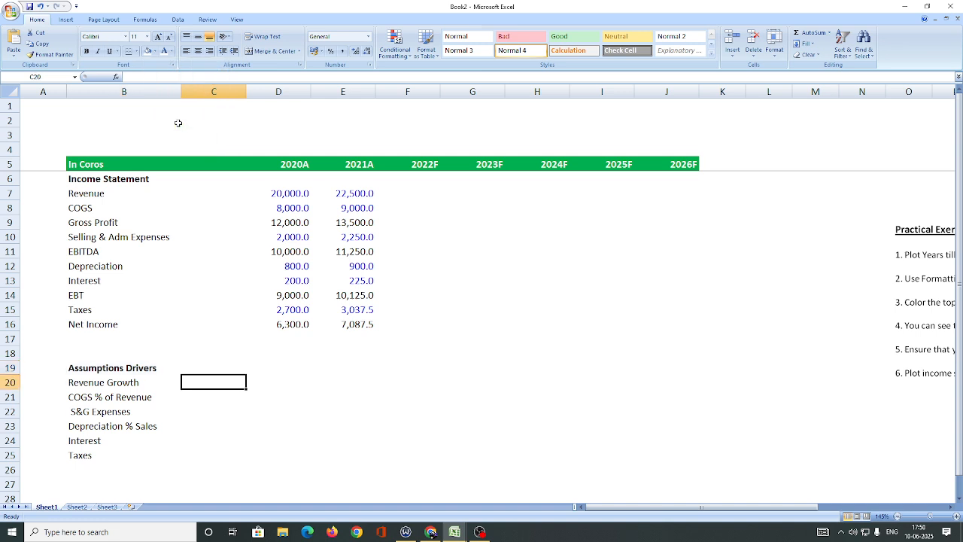
Step: Add a bottom border under the Assumptions Drivers heading row across B19:J19
key(Up)
key(Left)
key(shift+Right)
key(shift+Right)
key(shift+Right)
key(shift+Right)
key(shift+Right)
key(shift+Right)
key(shift+Right)
key(shift+Right)
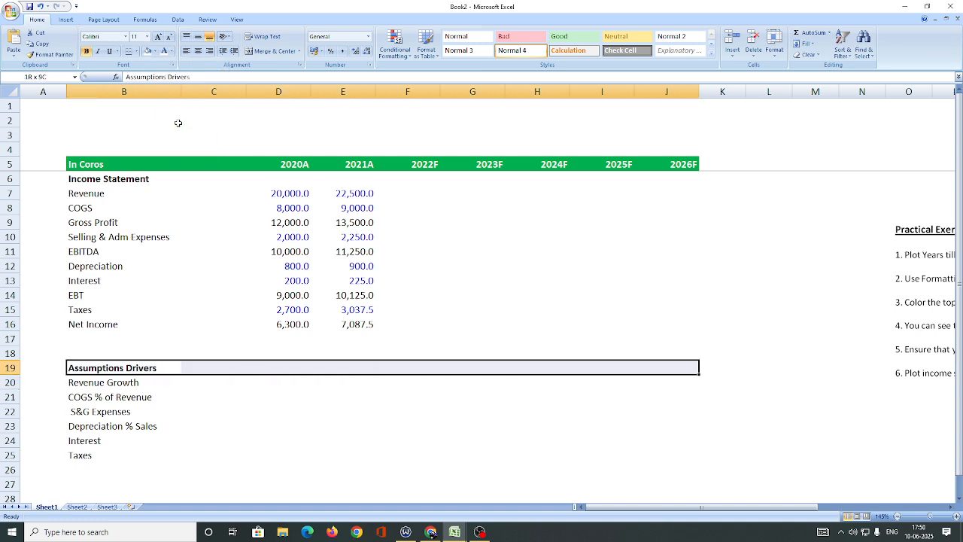
key(alt)
key(h)
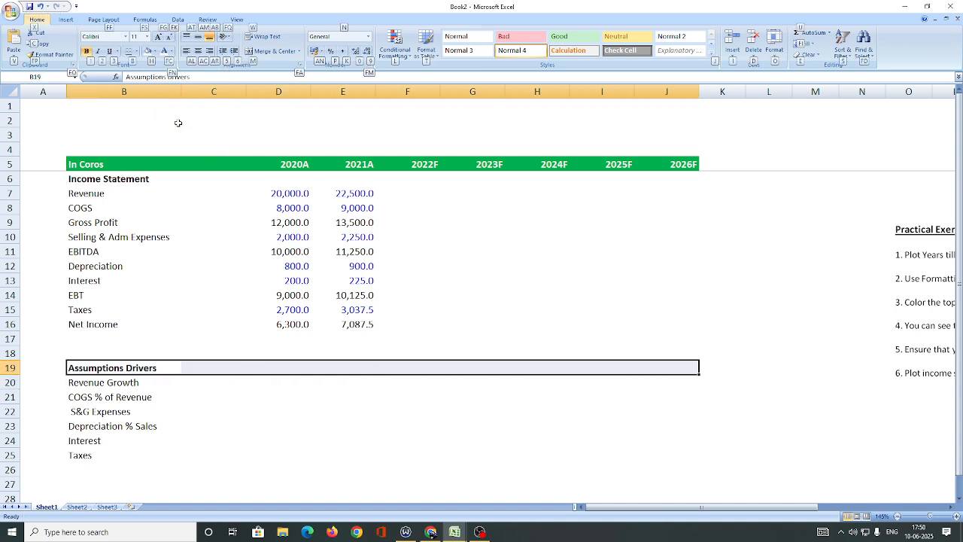
key(b)
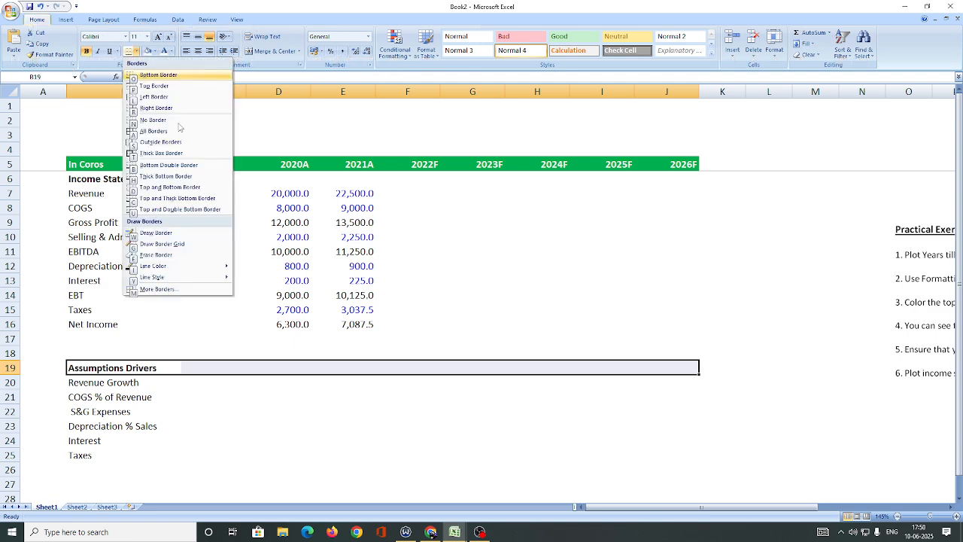
key(o)
key(Down)
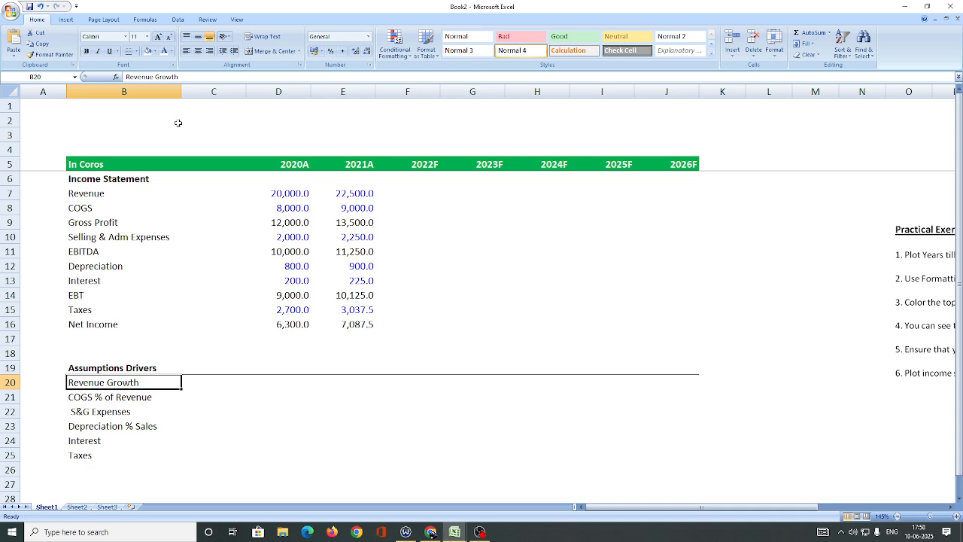
Step: Review the Revenue, Selling & Adm Expenses and COGS figures and check whether the 2020A gross profit in D9 is a formula or hardcoded
key(Left)
key(Down)
key(Down)
key(Right)
key(Right)
key(Right)
key(Right)
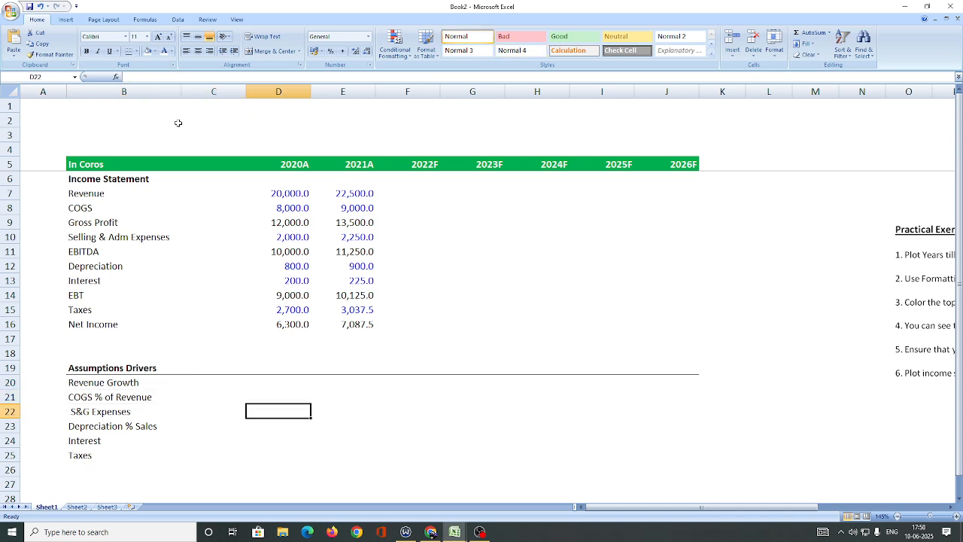
key(Up)
key(Up)
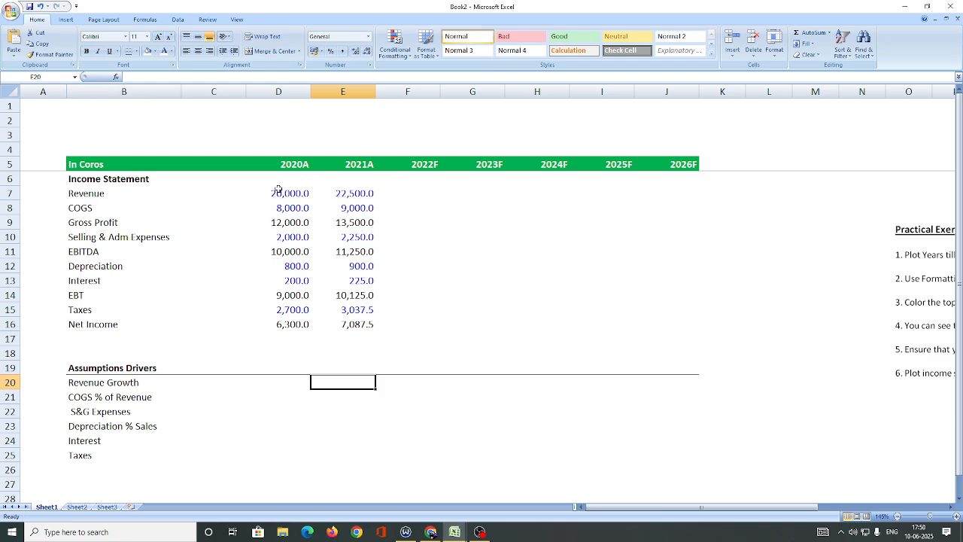
drag(278, 193, 365, 205)
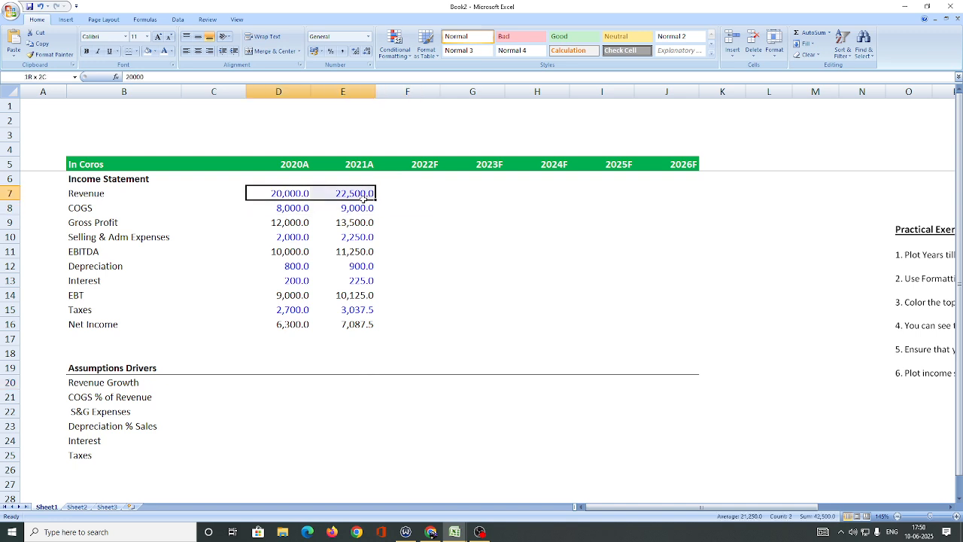
drag(290, 226, 400, 241)
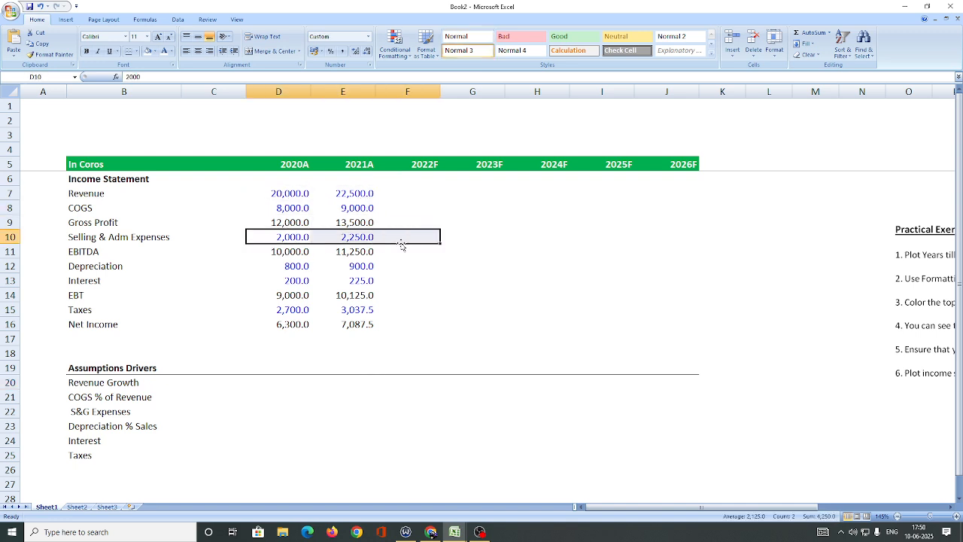
click(219, 224)
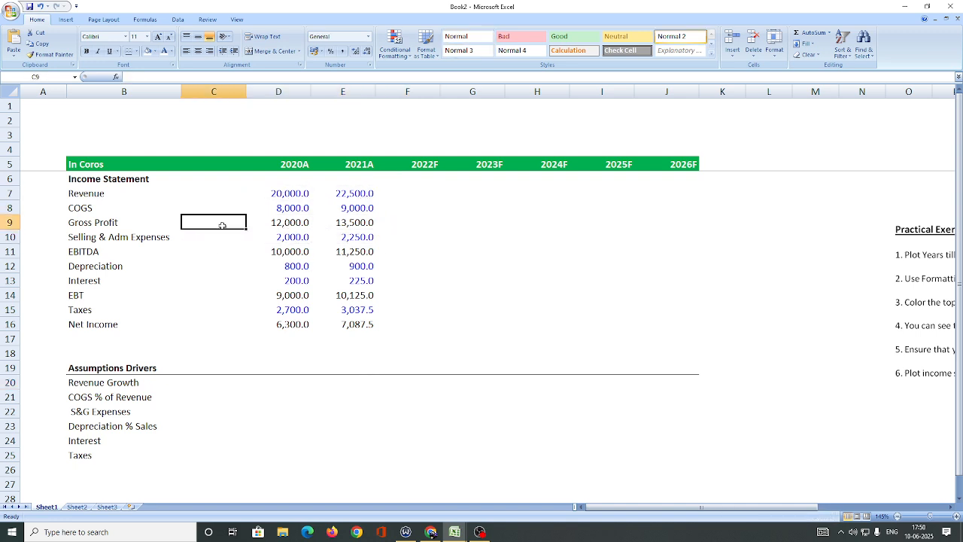
click(86, 225)
click(295, 225)
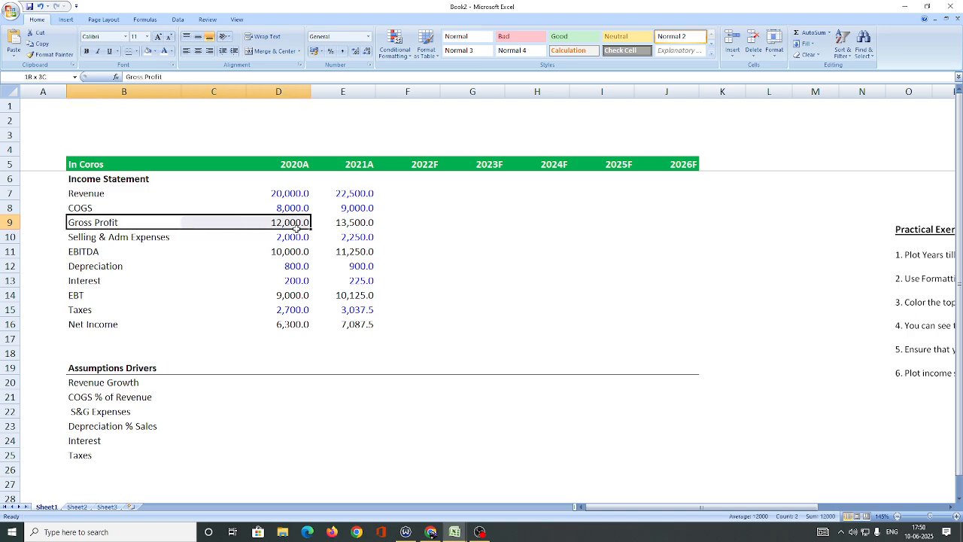
double_click(296, 223)
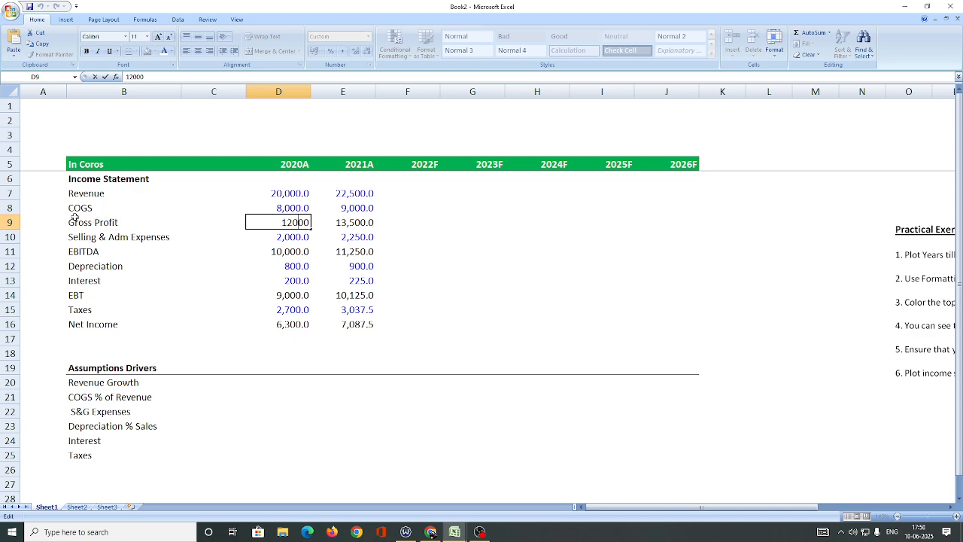
drag(76, 213, 286, 217)
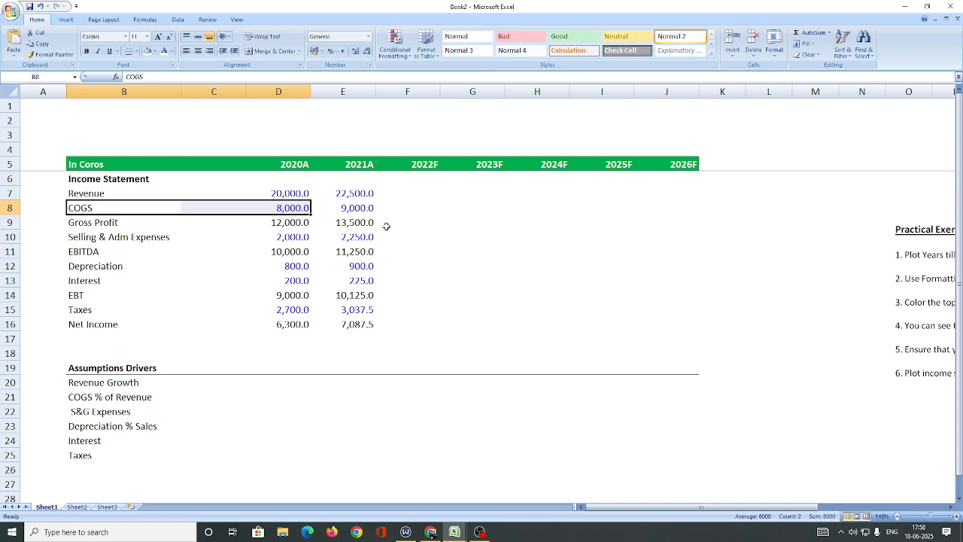
Step: Calculate the 2020A gross profit in F9 as revenue minus COGS with =D7-D8
click(444, 223)
click(434, 229)
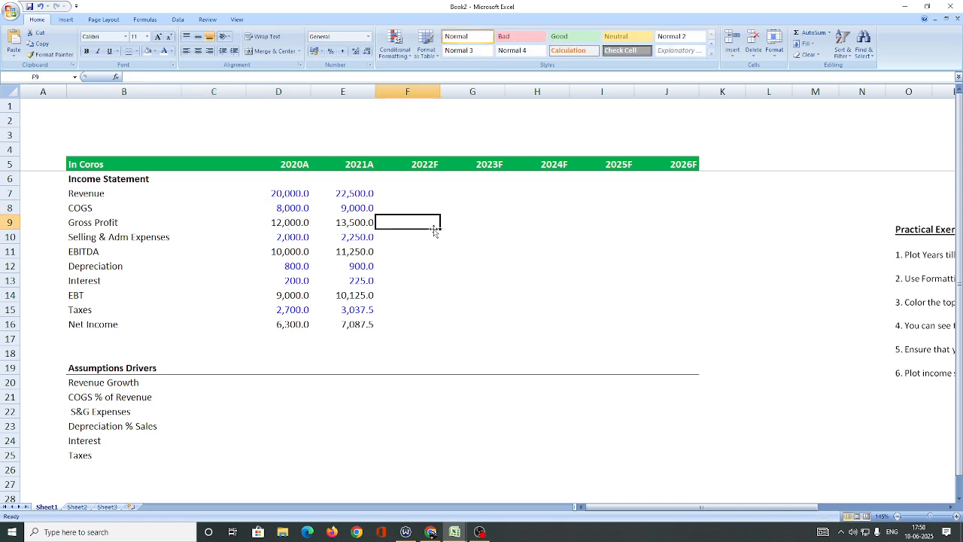
text(=)
key(Up)
key(Left)
key(Left)
key(Left)
key(Up)
key(Right)
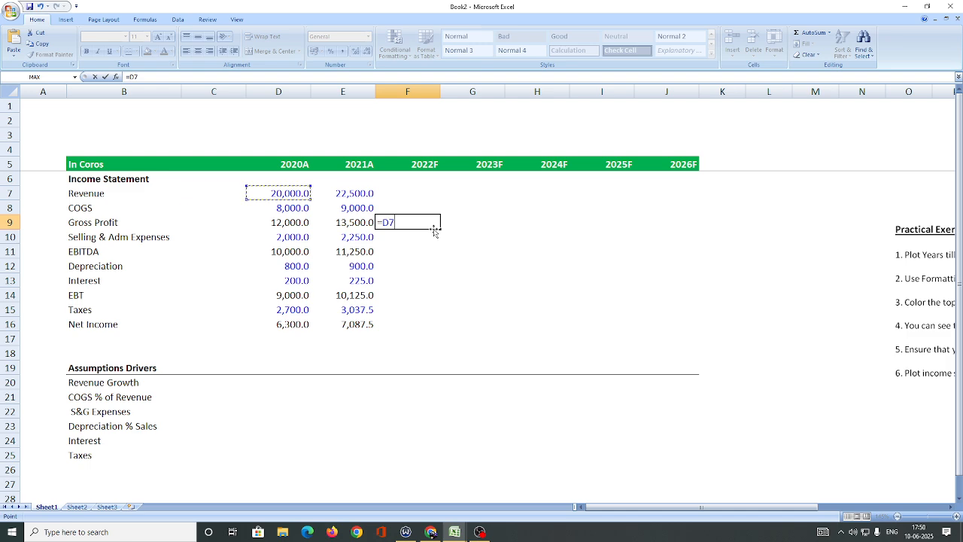
text(-)
key(Up)
key(Left)
key(Left)
key(Return)
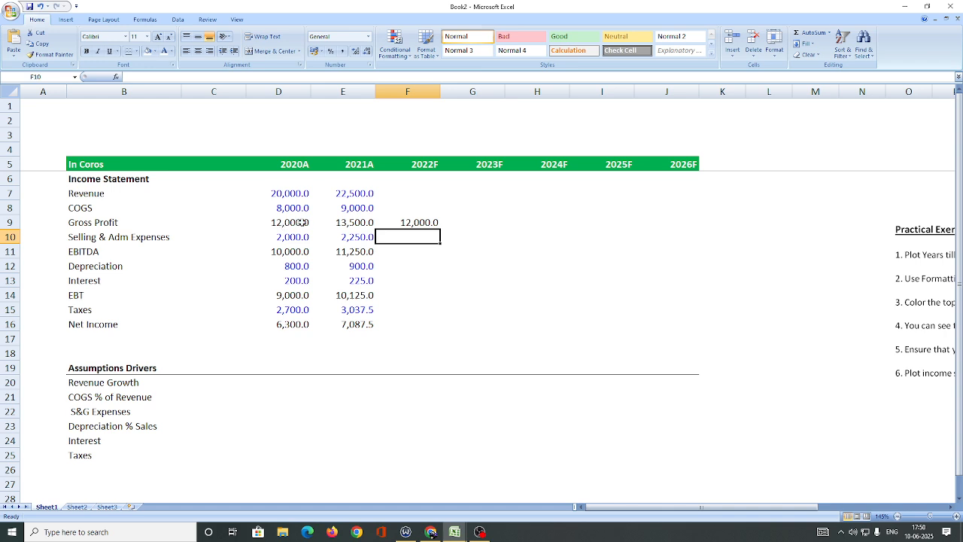
Step: Clear the trial gross profit formula from F9 and view the practical exercise list beside the table
click(426, 223)
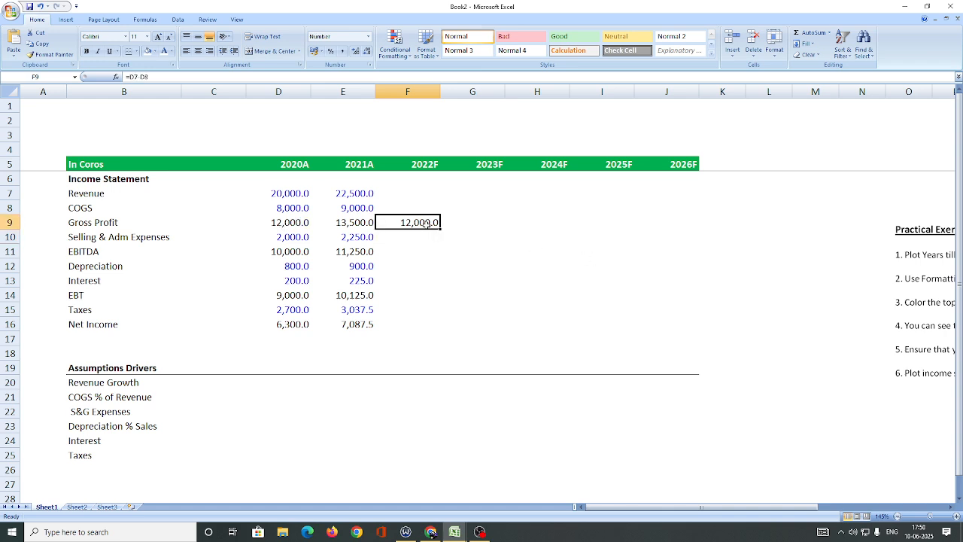
key(BackSpace)
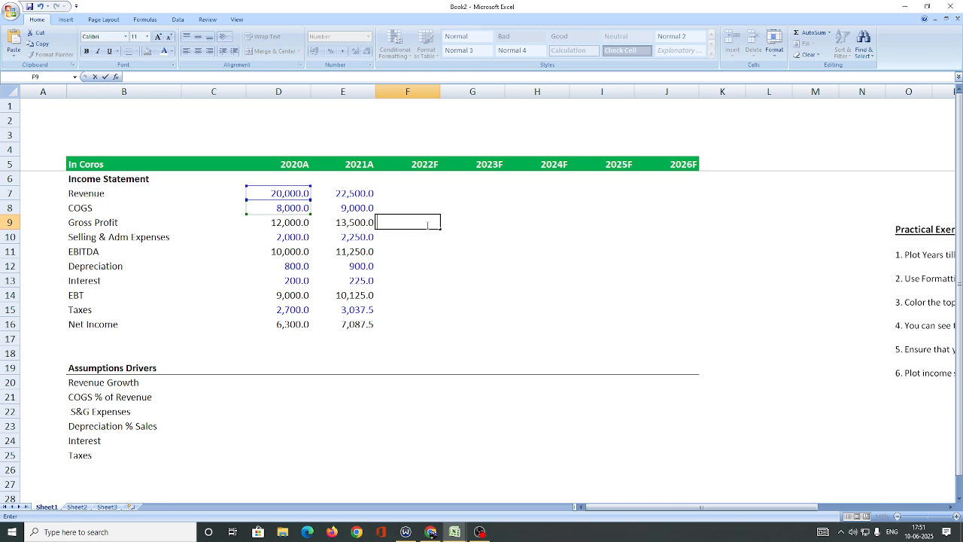
drag(799, 270, 950, 314)
click(648, 455)
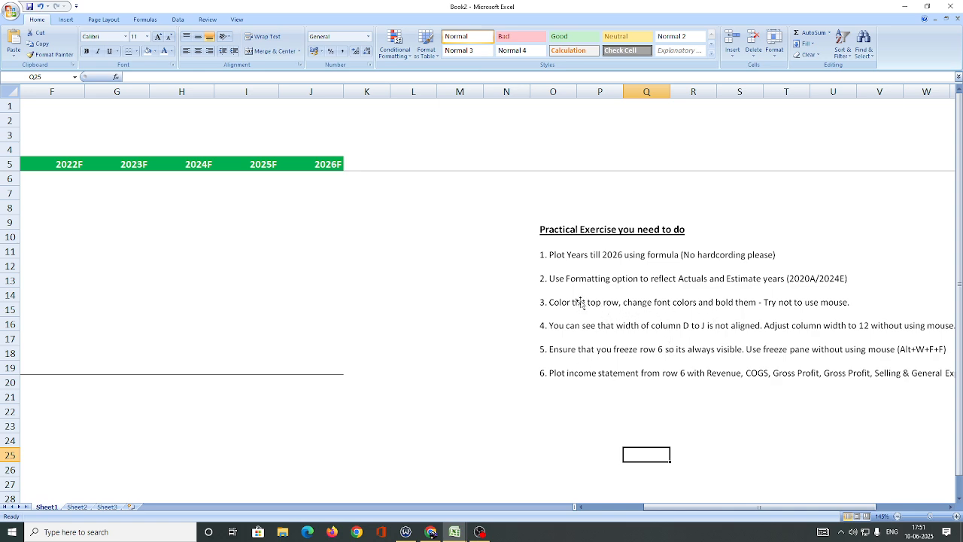
Step: Review the Basic forcasting sheet's assumptions exercises and gross profit row in the Excel Setup and Imp Functions workbook, and return to Book2
click(375, 359)
drag(25, 277, 21, 280)
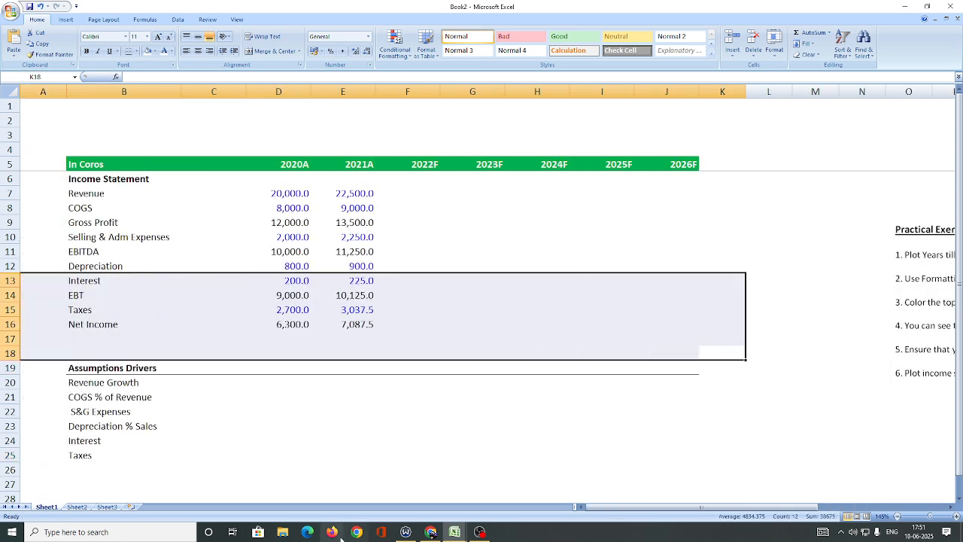
click(455, 531)
click(411, 501)
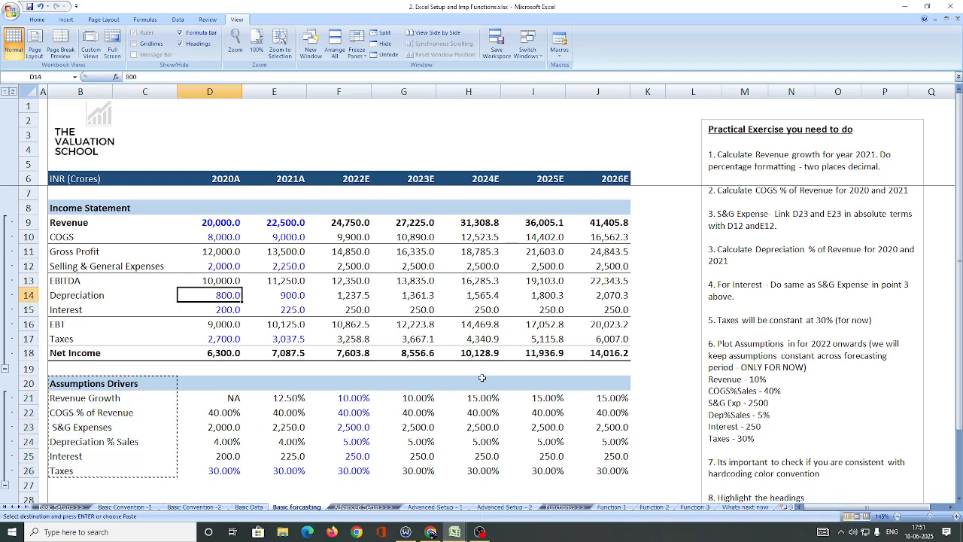
scroll(482, 377, down, 1)
scroll(482, 378, up, 1)
drag(227, 256, 339, 252)
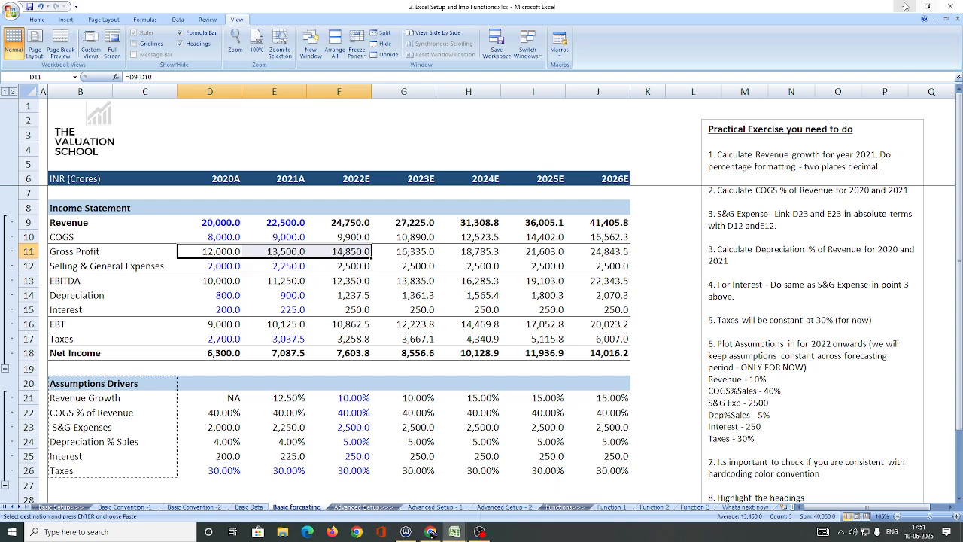
click(454, 532)
click(547, 491)
Step: Enter NA as the 2020A Revenue Growth in D20
click(236, 382)
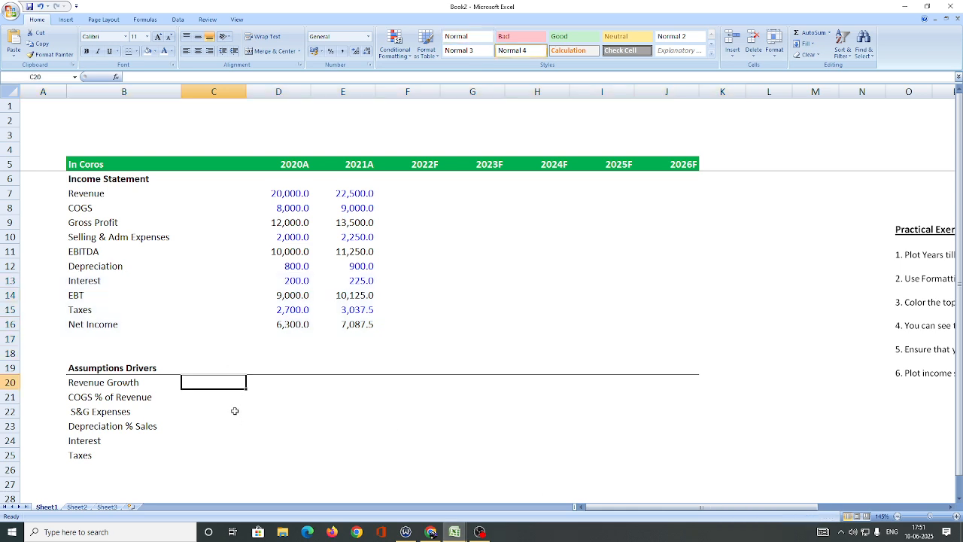
click(286, 383)
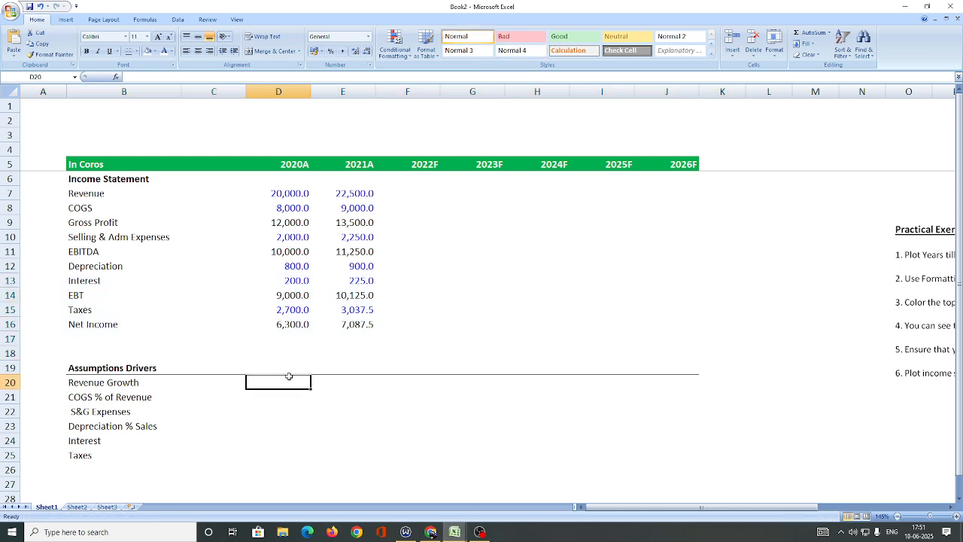
drag(80, 385, 227, 382)
click(283, 382)
drag(286, 169, 289, 309)
drag(242, 163, 244, 211)
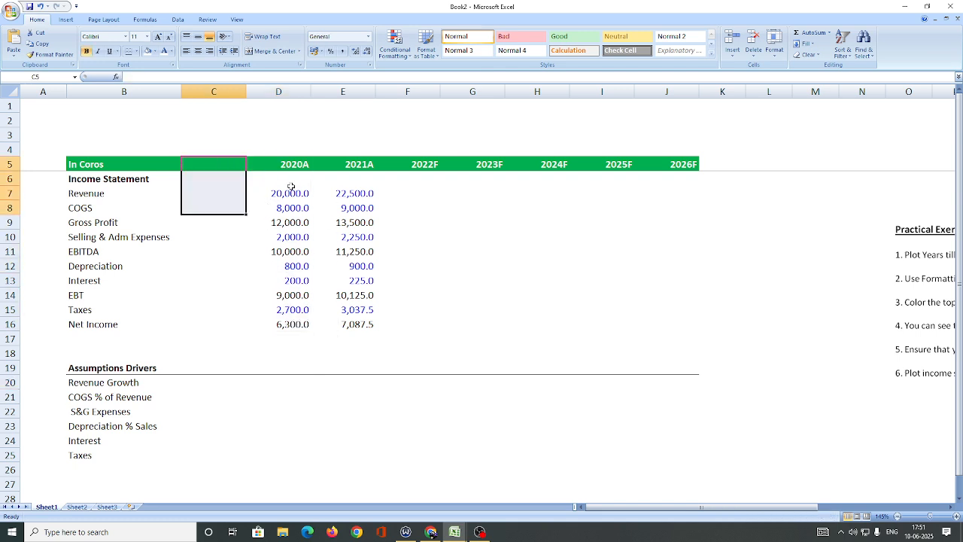
drag(296, 160, 294, 324)
click(288, 382)
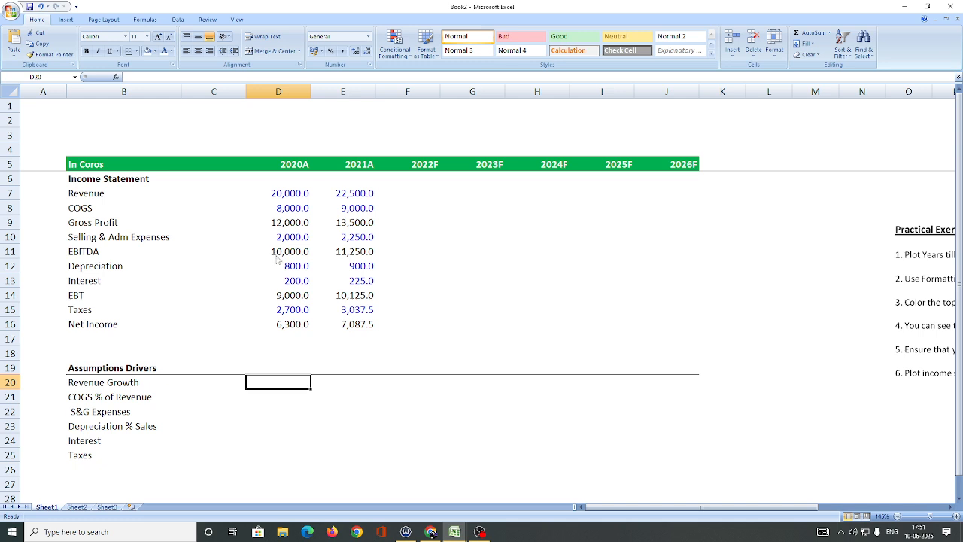
text(NA)
key(Left)
key(Right)
Step: Examine the income statement line items and their 2020A and 2021A figures above the Assumptions Drivers section
drag(277, 194, 420, 324)
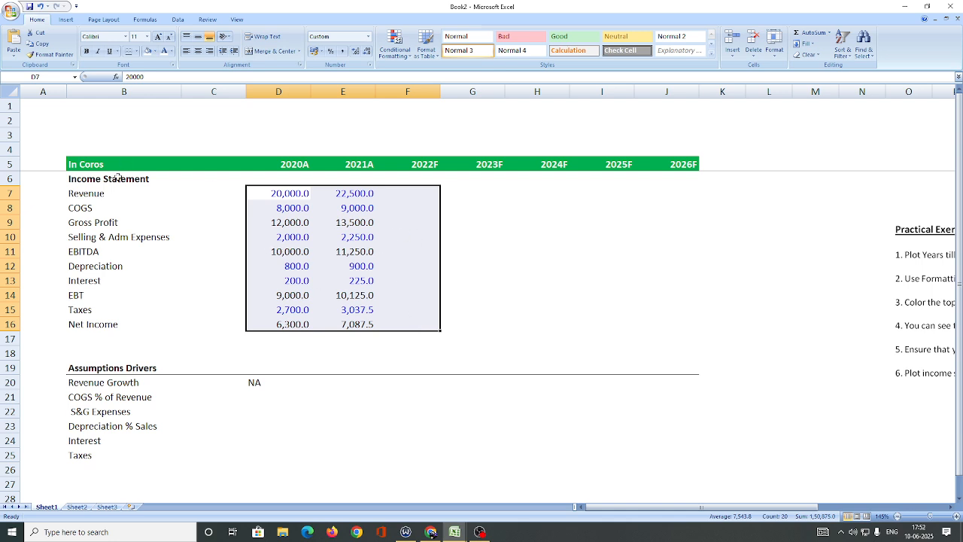
click(81, 184)
drag(81, 183, 83, 325)
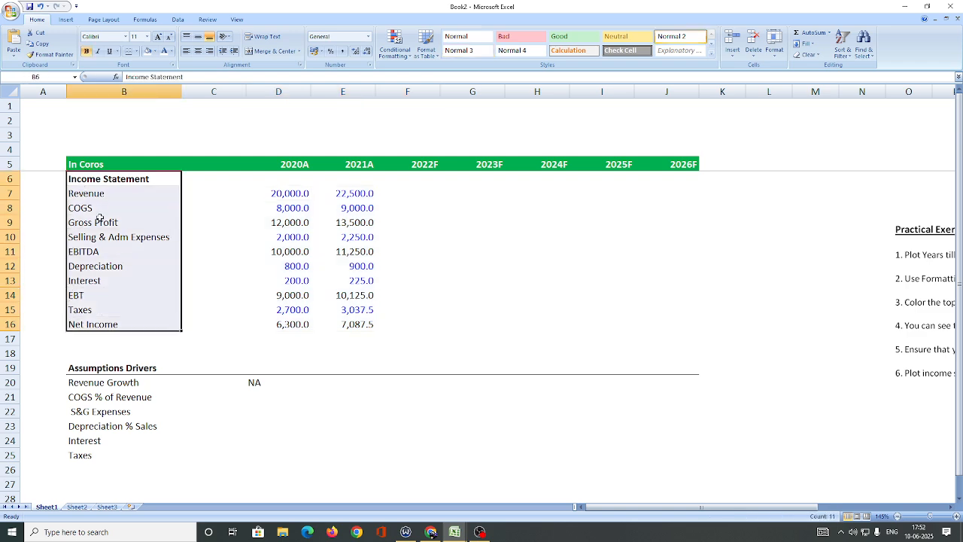
drag(301, 190, 543, 327)
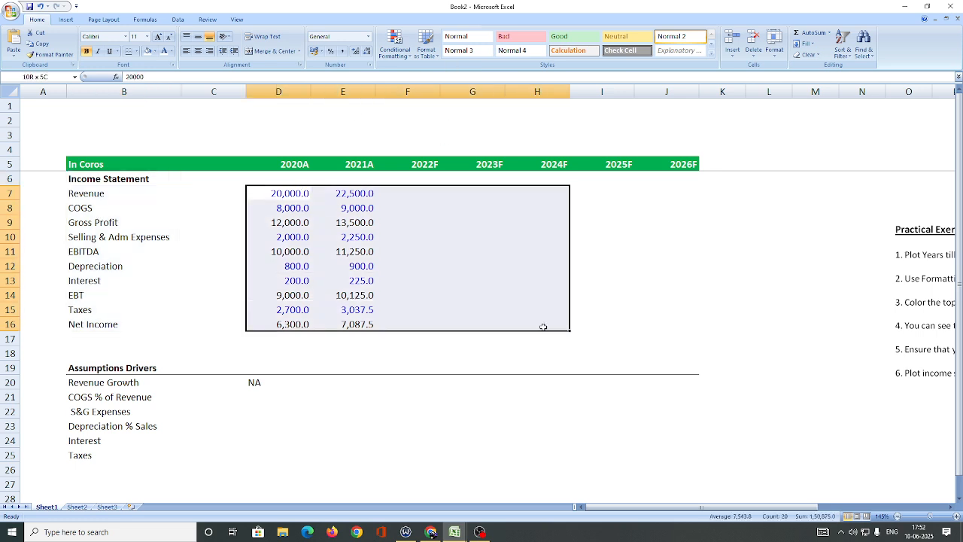
drag(113, 181, 97, 306)
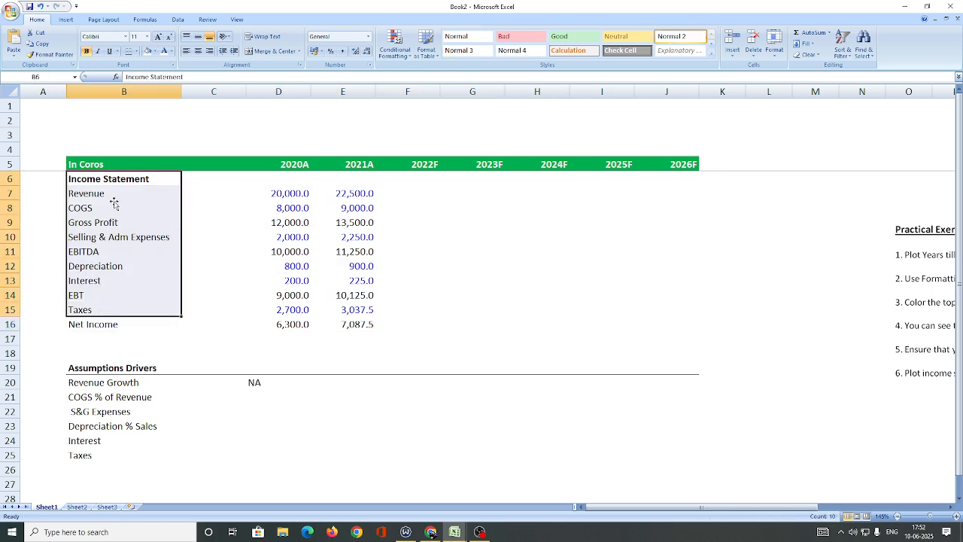
drag(96, 193, 91, 320)
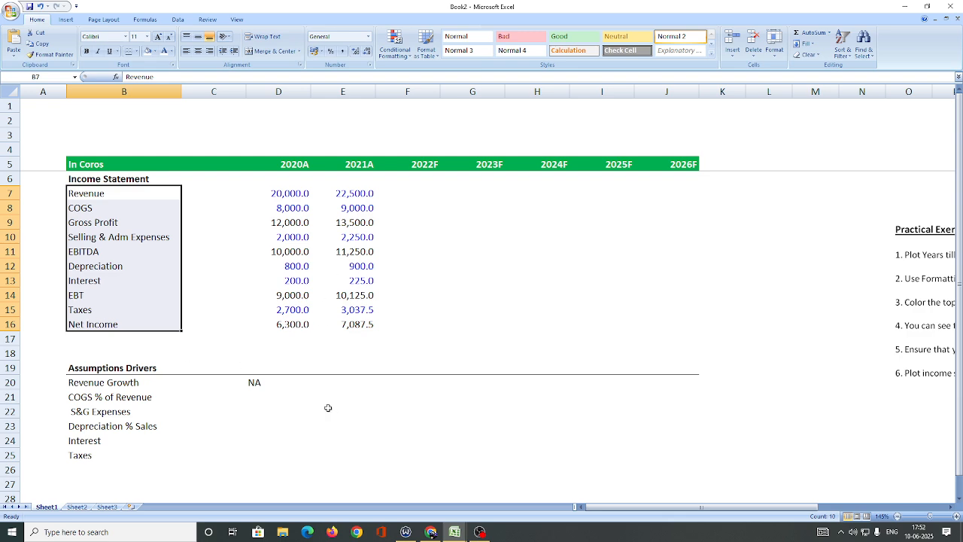
click(255, 386)
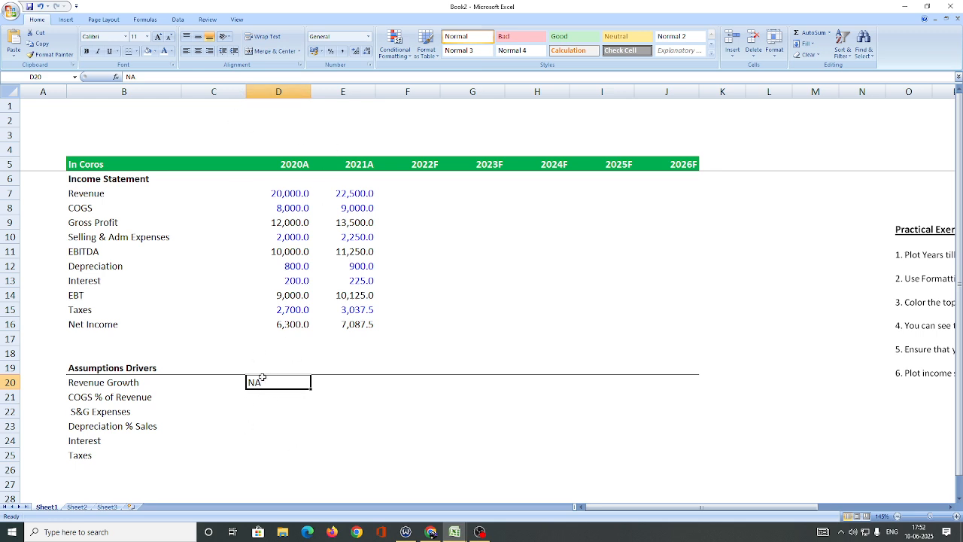
drag(291, 176, 262, 399)
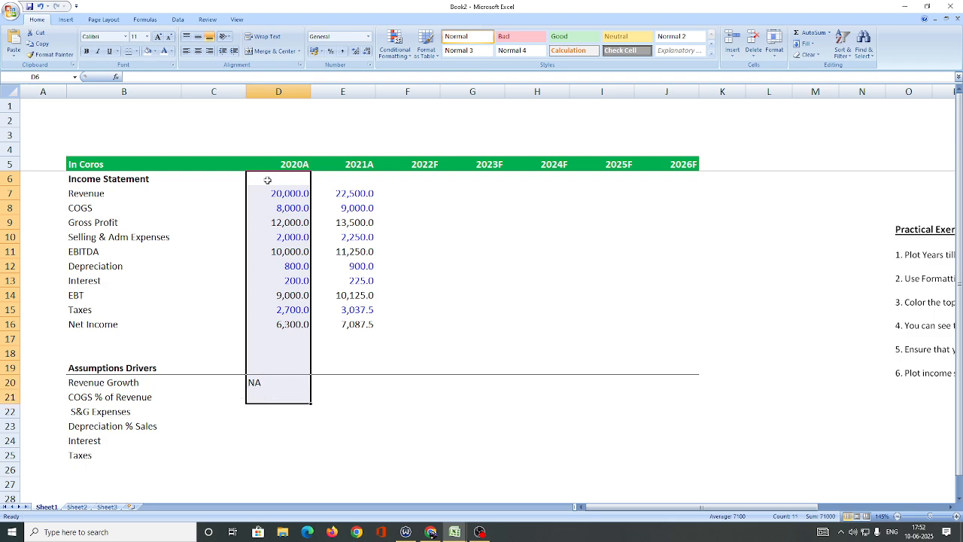
Step: Right-align the NA entry in D20
click(259, 383)
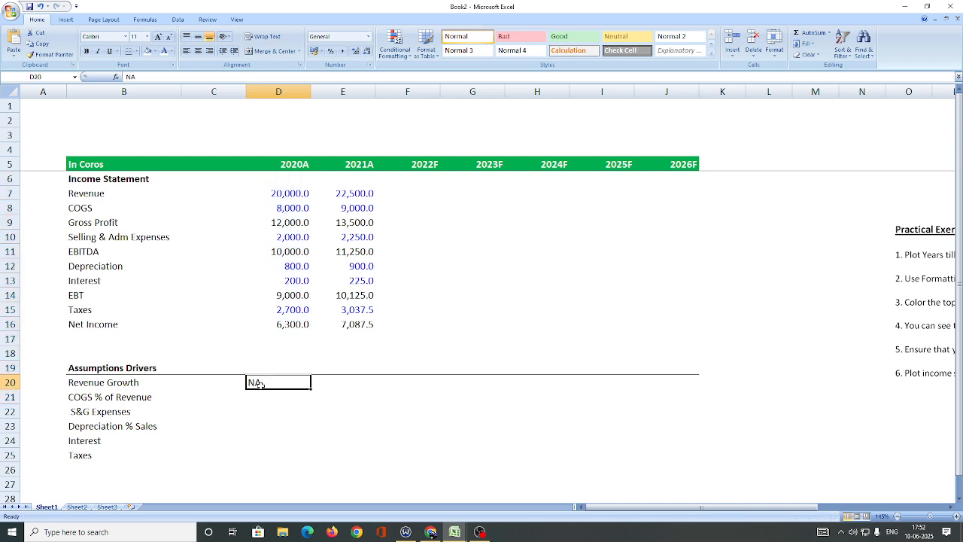
key(alt)
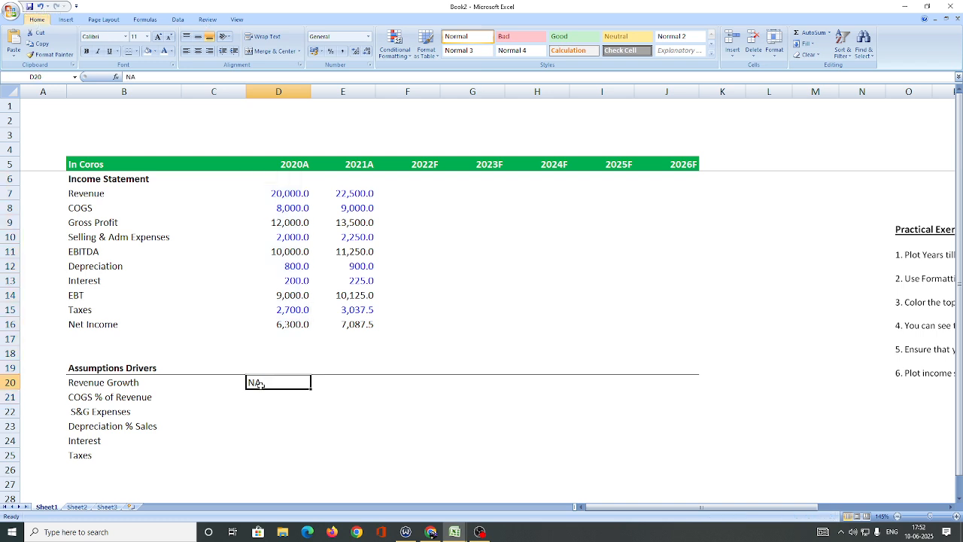
key(h)
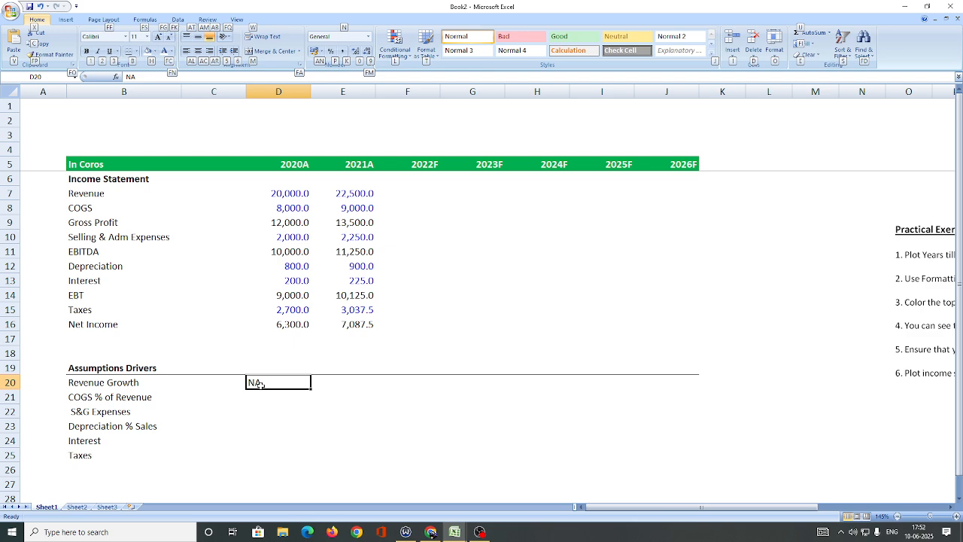
key(Escape)
key(Return)
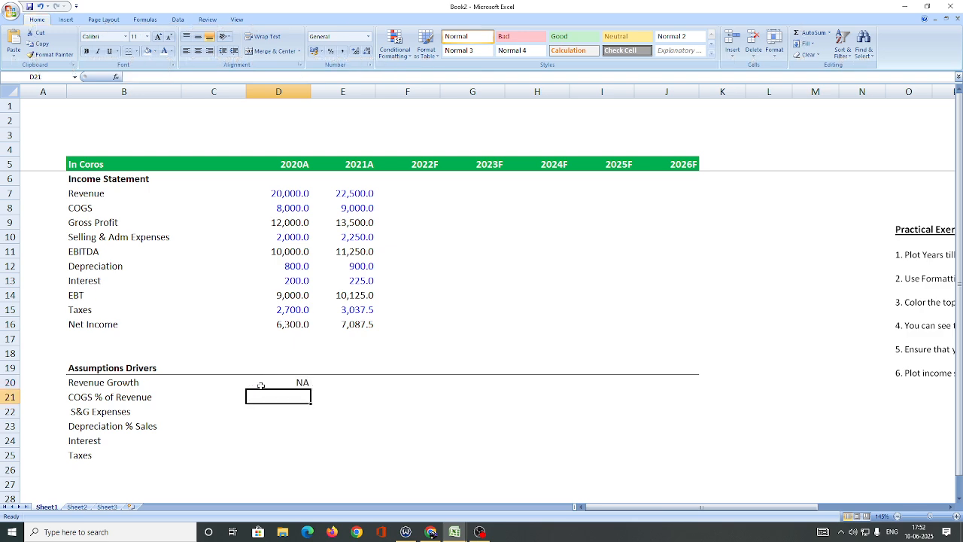
Step: Check how the right-aligned NA in D20 lines up with the 2020A figures above it
click(260, 386)
key(Right)
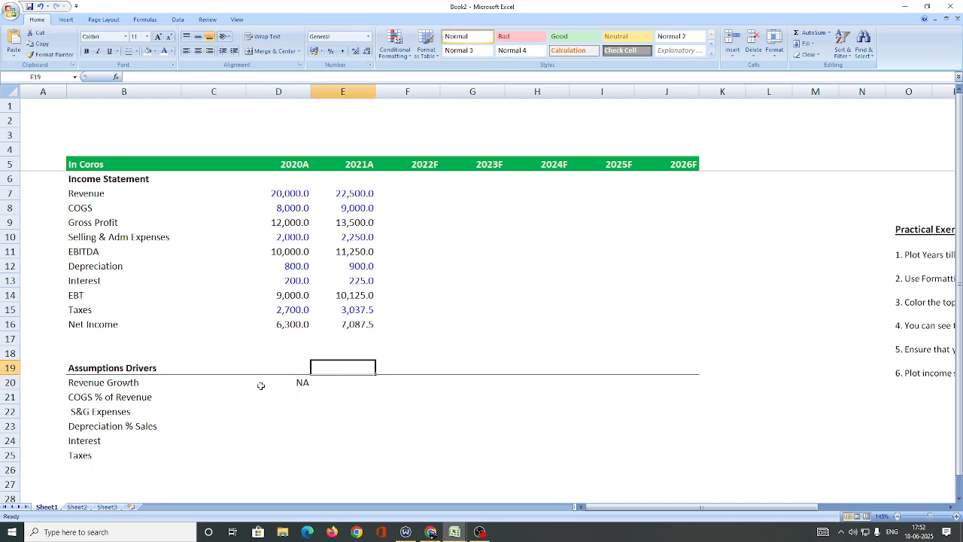
key(Left)
key(shift+Up)
key(shift+Up)
key(shift+Up)
key(shift+Up)
key(shift+Up)
key(shift+Up)
key(shift+Up)
key(shift+Up)
key(shift+Up)
key(shift+Up)
key(shift+Up)
key(shift+Up)
key(shift+Up)
key(shift+Up)
key(shift+Up)
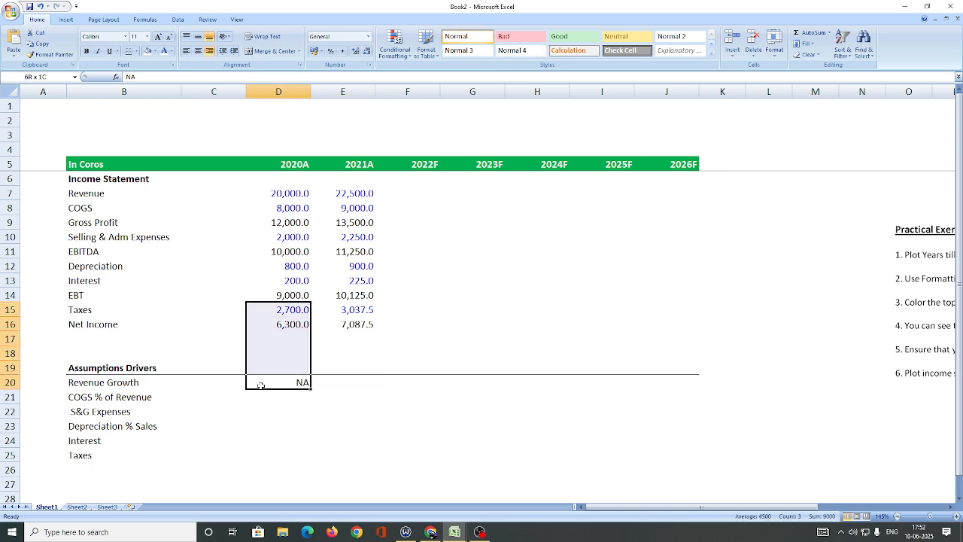
key(shift+Down)
key(shift+Down)
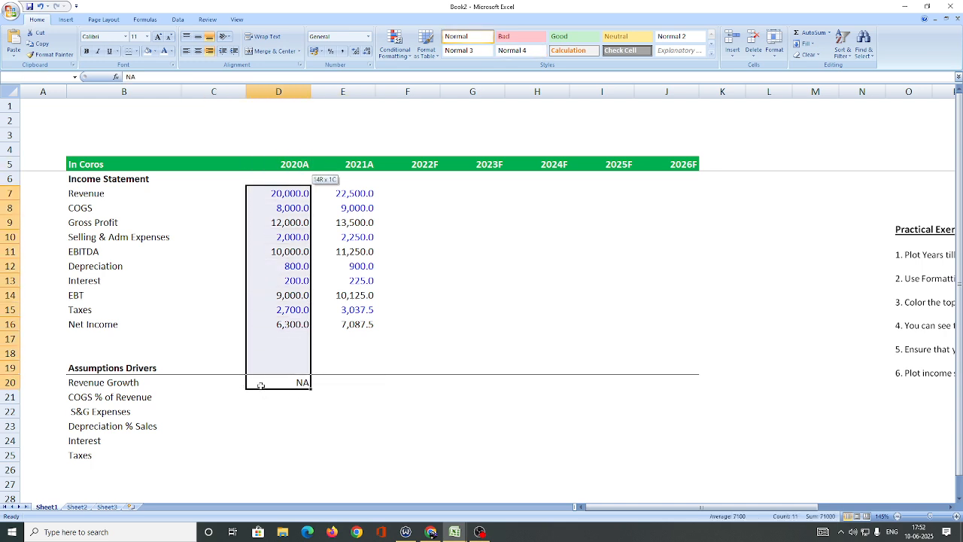
key(shift+Up)
key(shift+Up)
key(shift+Up)
key(shift+Down)
key(shift+Down)
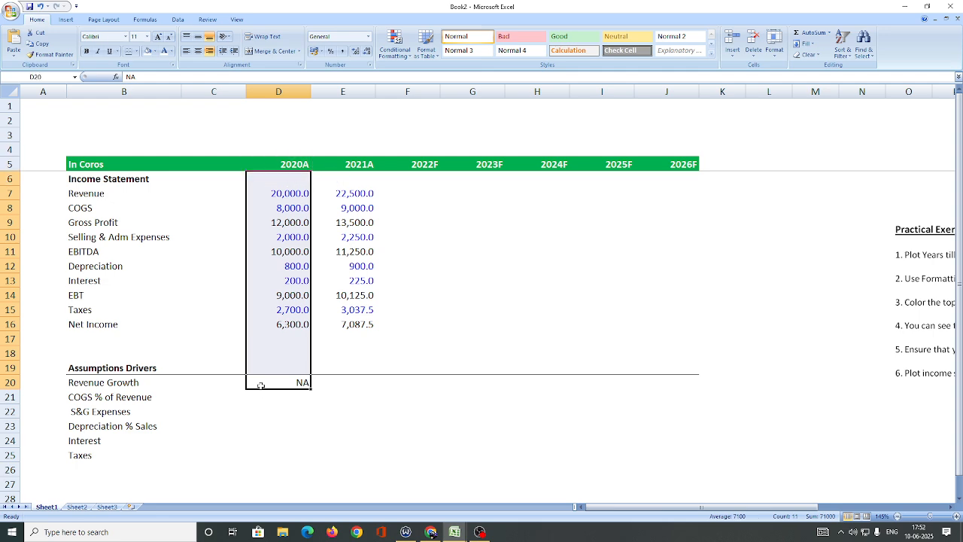
Step: Calculate the 2021A Revenue Growth in E20 from the 2021A and 2020A revenues with =E7/D7-1
key(Right)
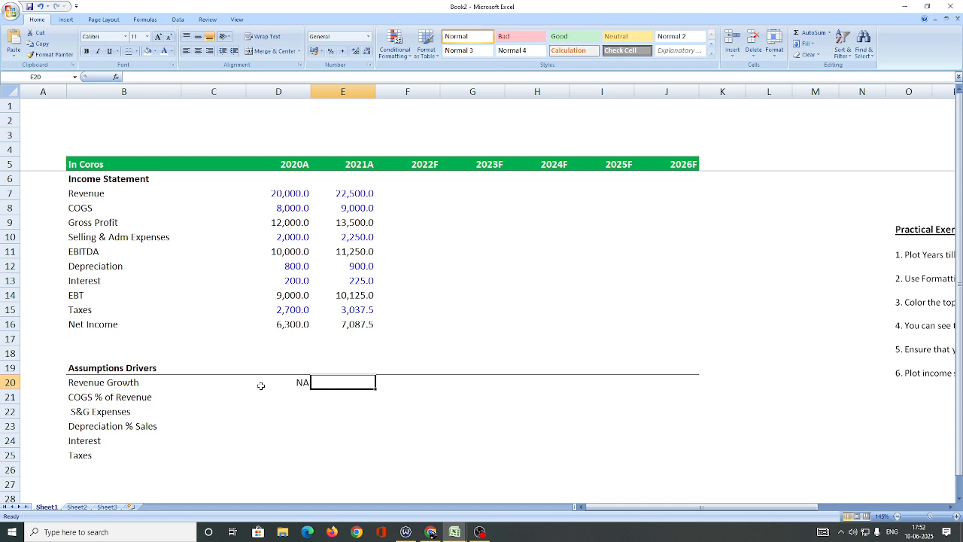
text(=)
key(Up)
key(Up)
key(Up)
key(Up)
key(Up)
key(Up)
key(Up)
key(Up)
key(Up)
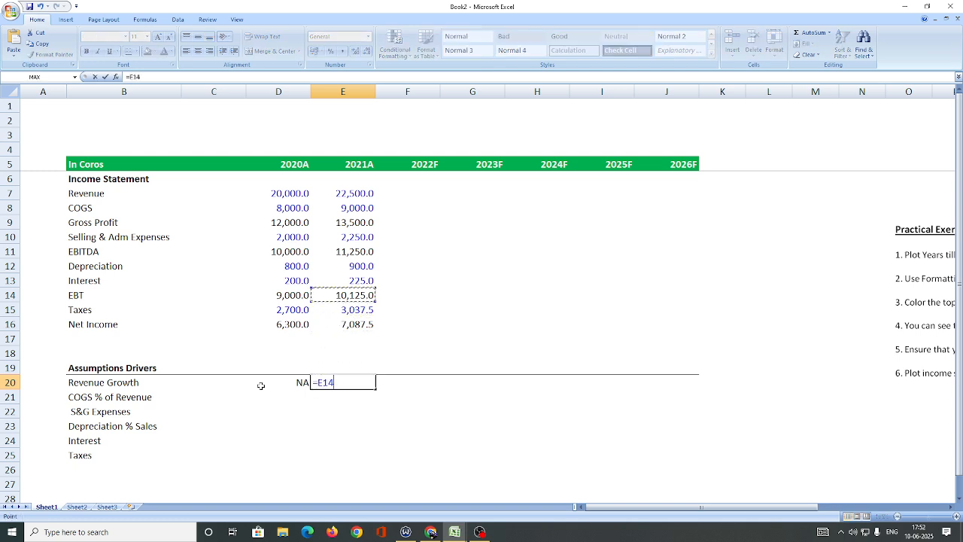
key(Up)
key(Up)
key(Up)
key(Up)
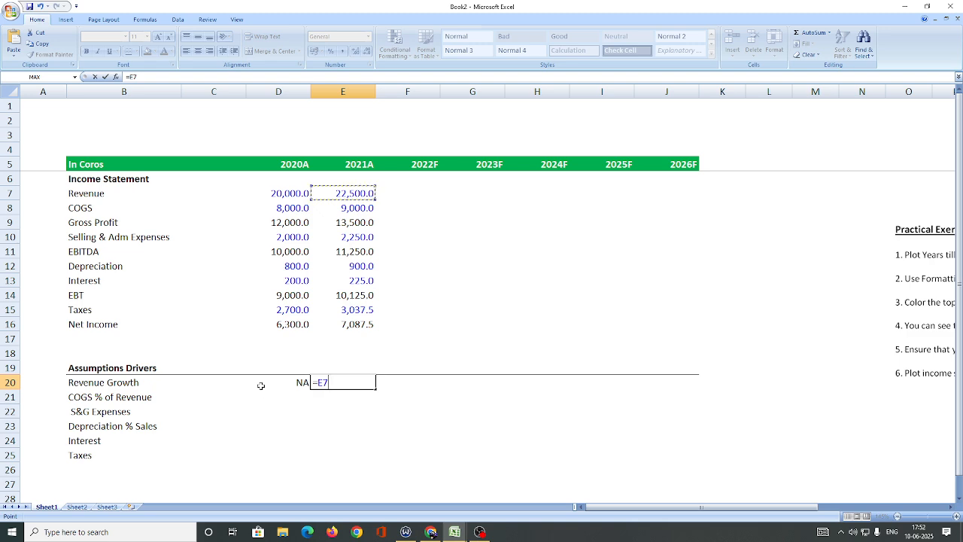
text(/)
key(Up)
key(Up)
key(Left)
key(Up)
key(Up)
key(Up)
key(Up)
key(Up)
key(Up)
key(Up)
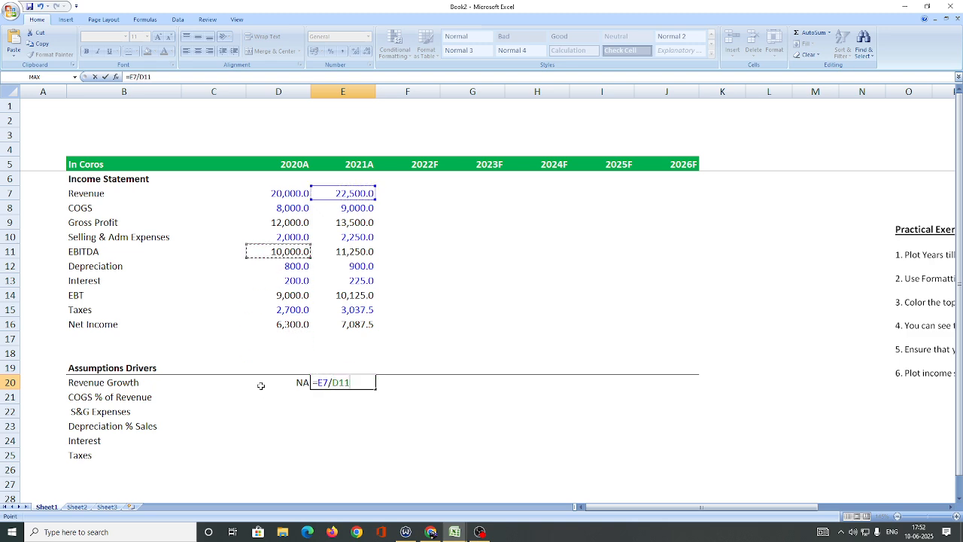
key(Up)
key(Up)
key(Up)
key(Up)
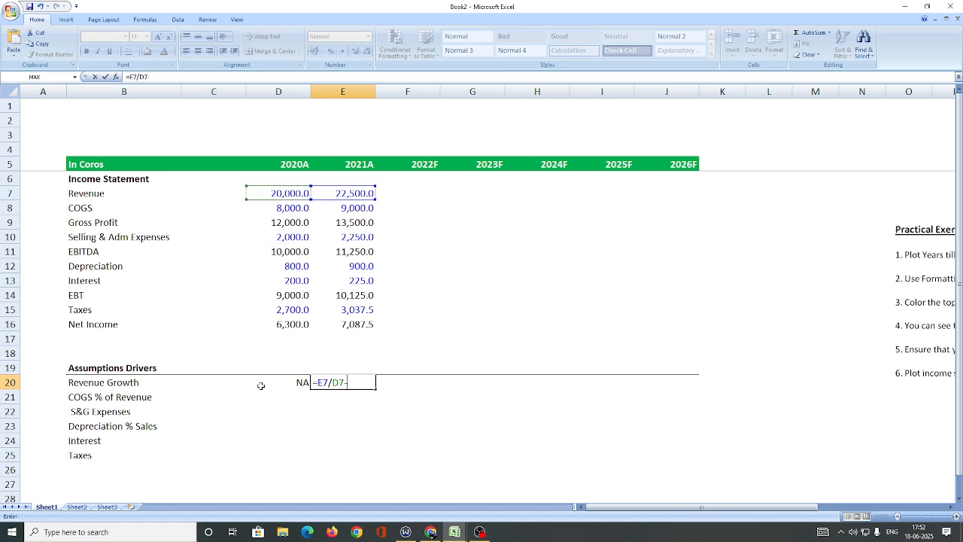
key(Return)
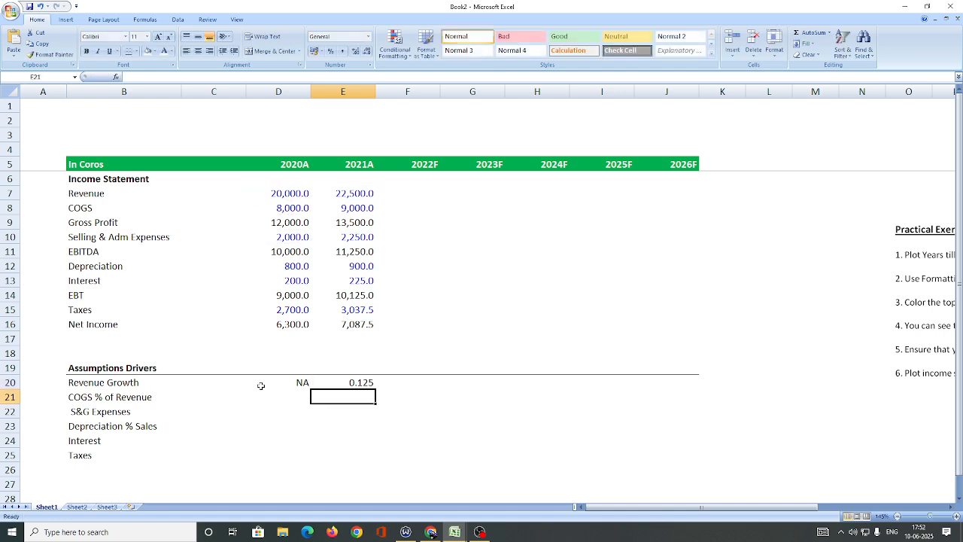
Step: Format the 2021A Revenue Growth in E20 as a percentage with one decimal place
key(Up)
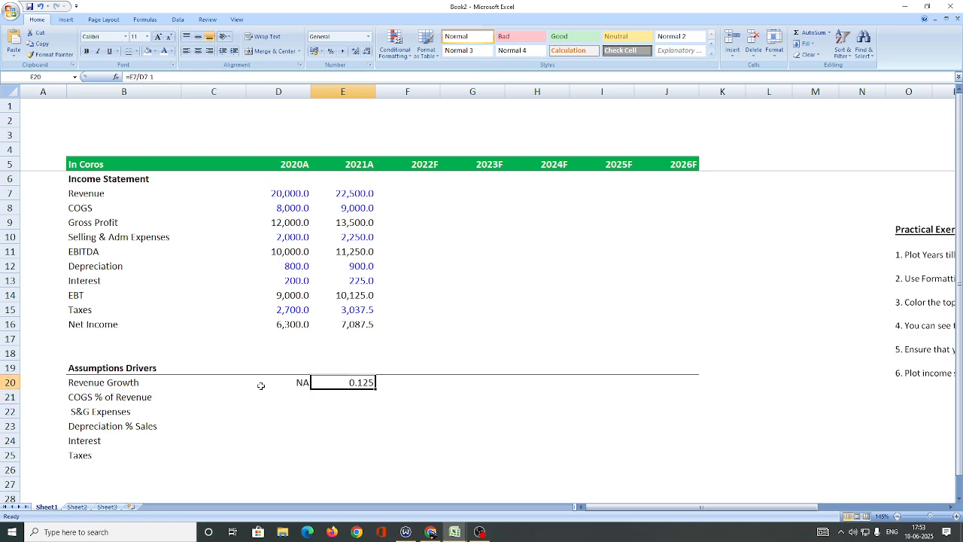
key(alt)
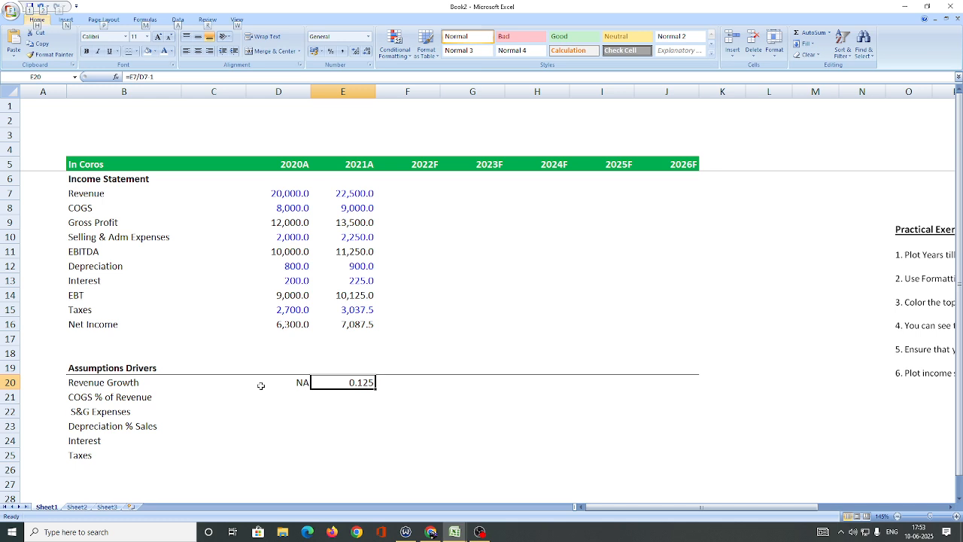
key(h)
key(p)
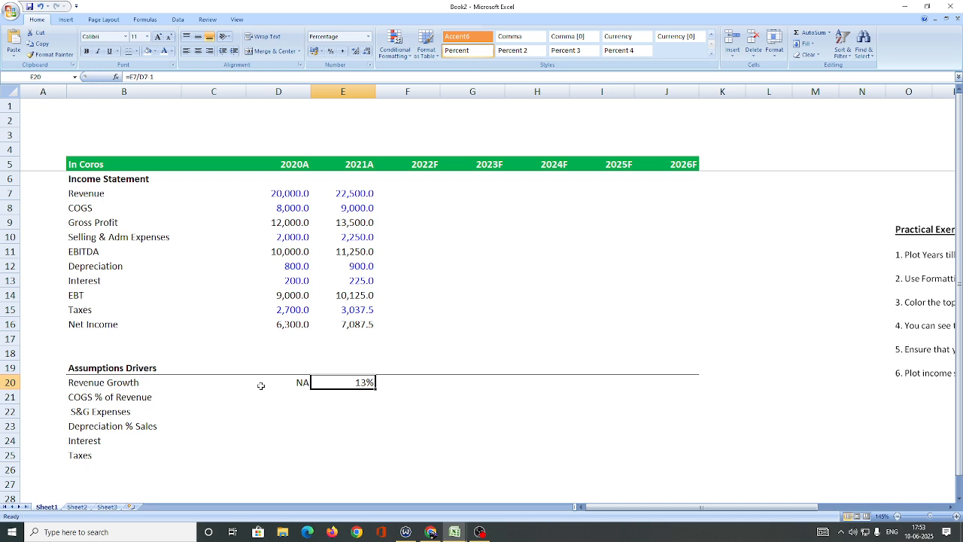
key(alt)
key(h)
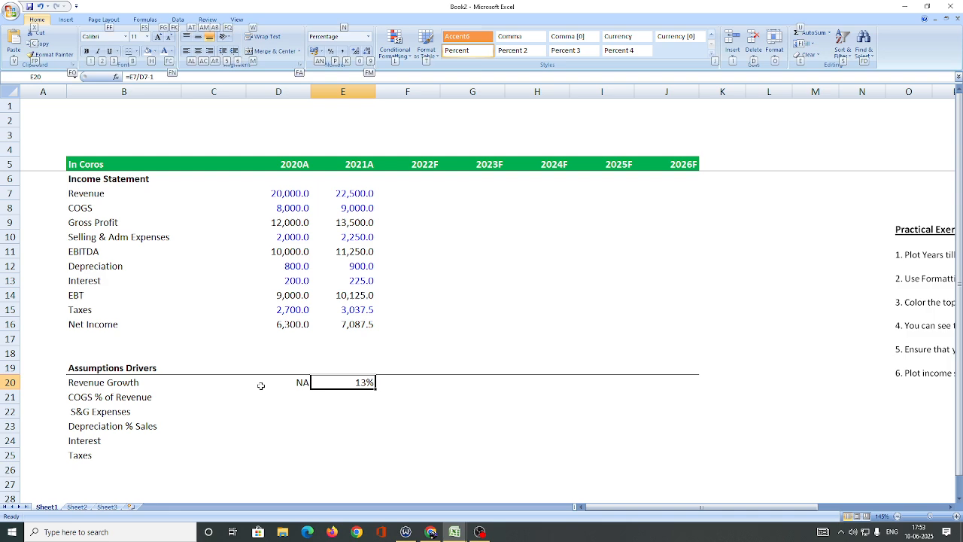
key(0)
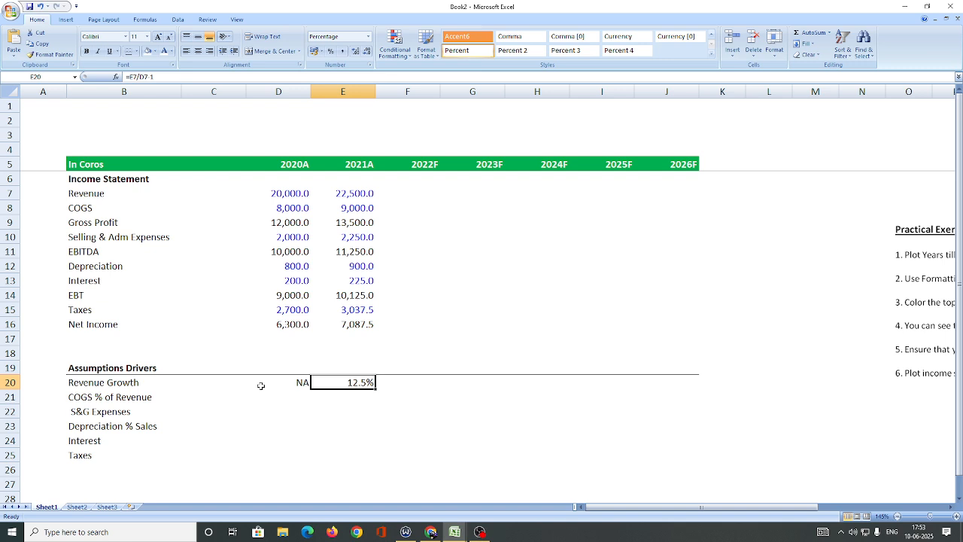
key(Return)
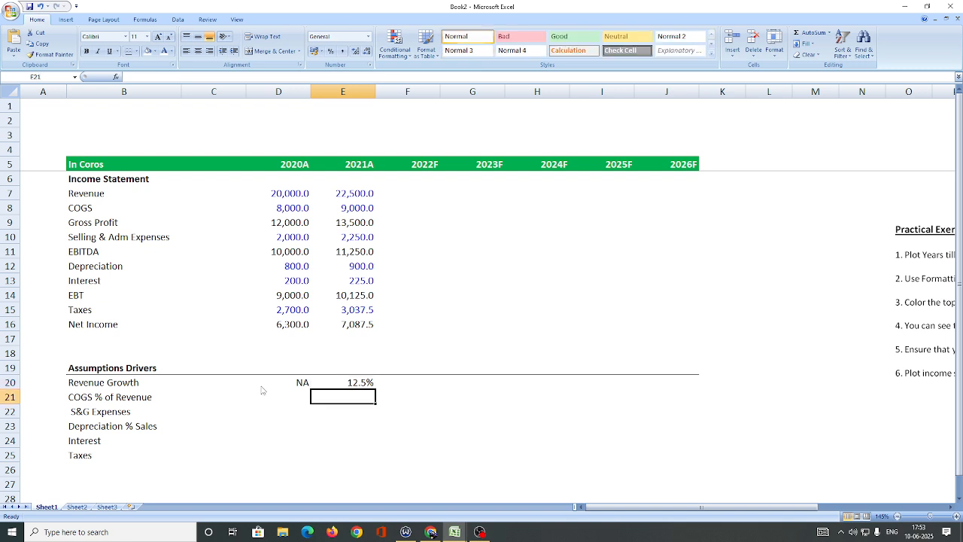
Step: Calculate the 2020A COGS % of Revenue in D21 with =D8/D7
key(Left)
key(Right)
key(Left)
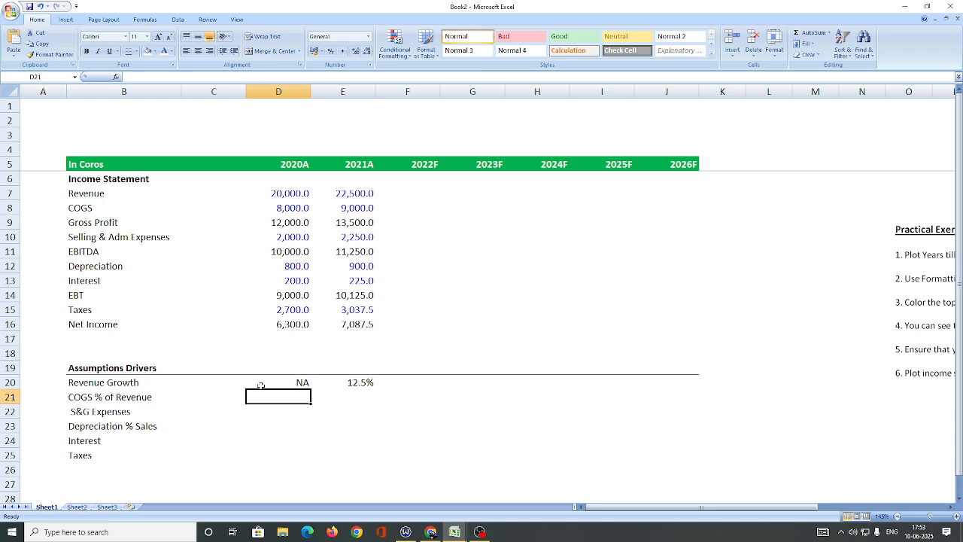
text(=)
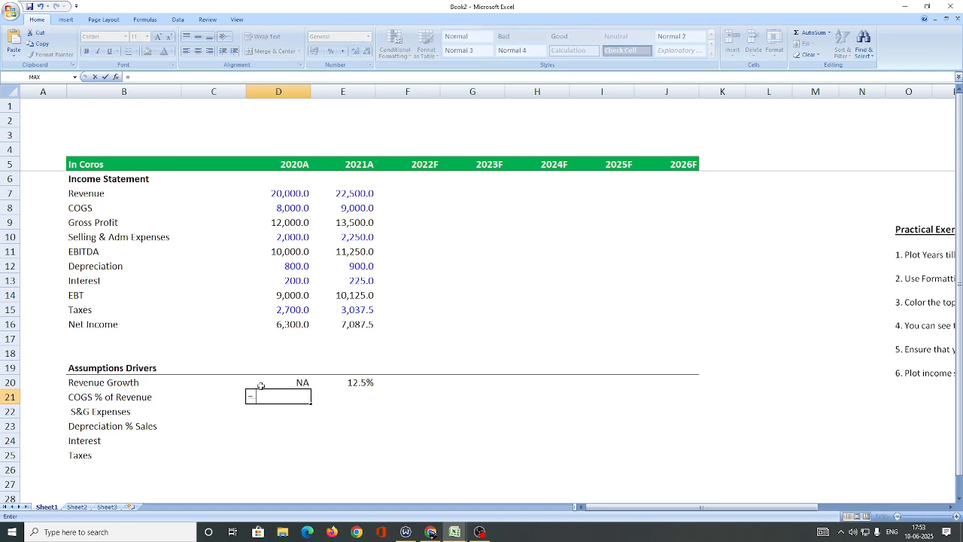
key(Up)
key(Up)
key(Up)
key(Up)
key(Up)
key(Up)
key(Up)
key(Up)
key(Up)
key(Up)
key(Up)
key(Up)
key(Up)
text(/)
key(Up)
key(Up)
key(Up)
key(Up)
key(Up)
key(Up)
key(Up)
key(Up)
key(Up)
key(Up)
key(Up)
key(Up)
key(Up)
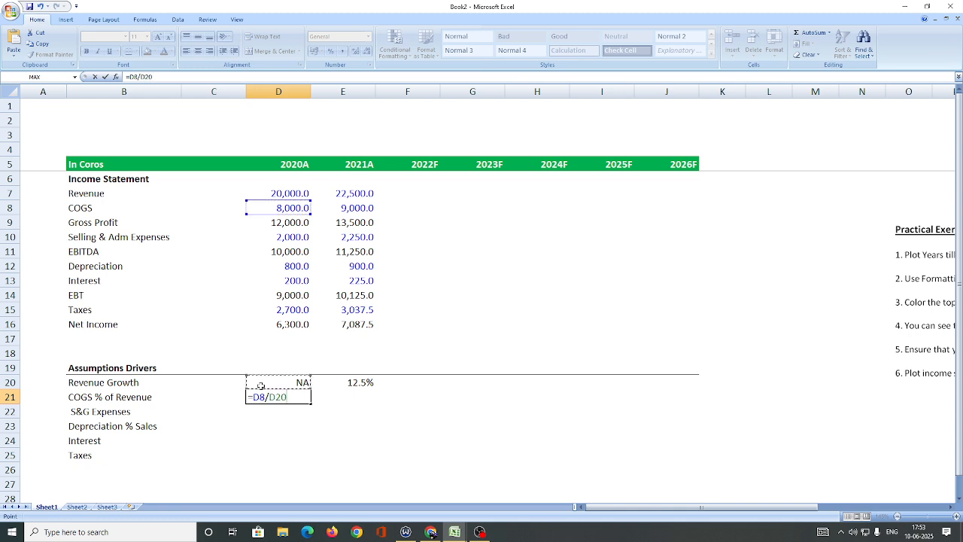
key(Up)
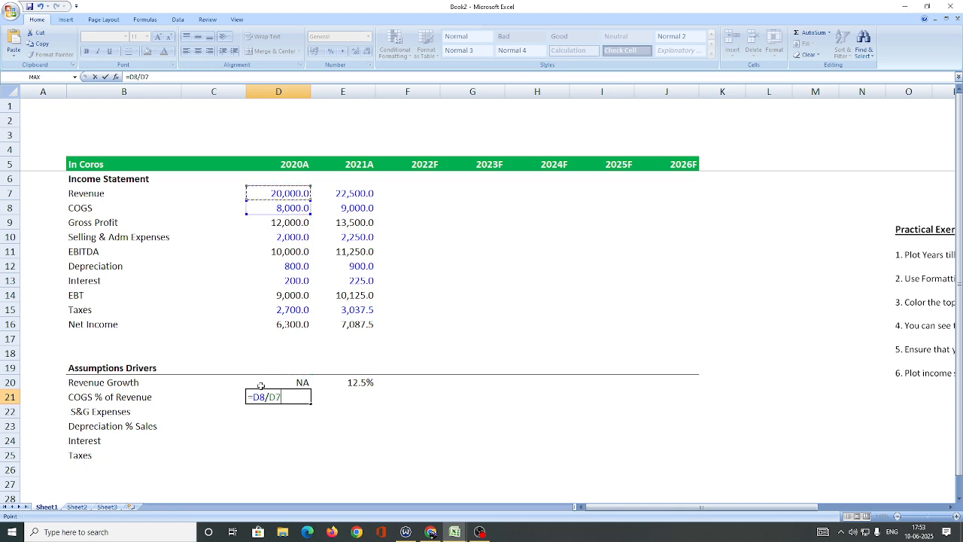
key(Return)
Step: Calculate the 2021A COGS % of Revenue in E21 with =E8/E7
key(Up)
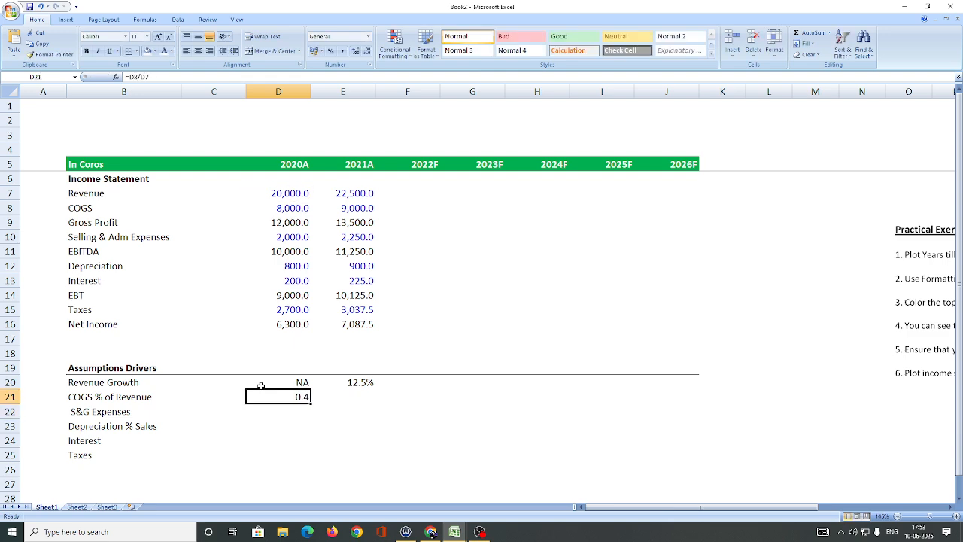
key(Right)
text(=)
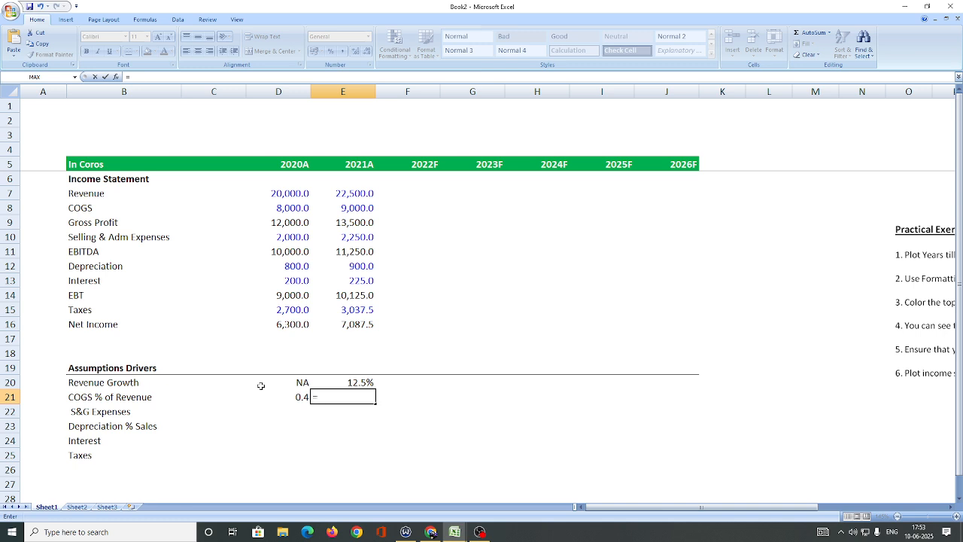
key(Up)
key(Up)
key(Up)
key(Up)
key(Up)
key(Up)
key(Up)
key(Up)
key(Up)
key(Up)
key(Up)
key(Up)
key(Up)
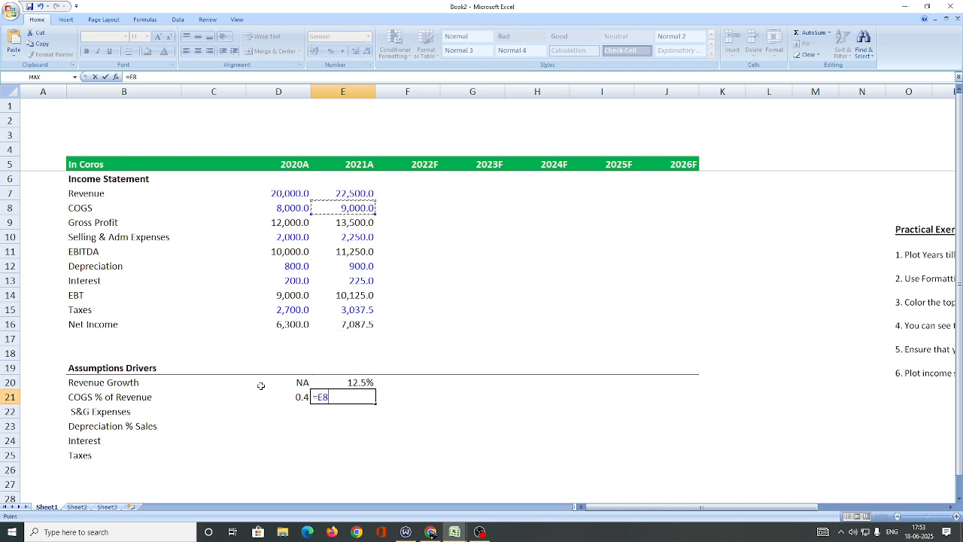
text(/)
key(Up)
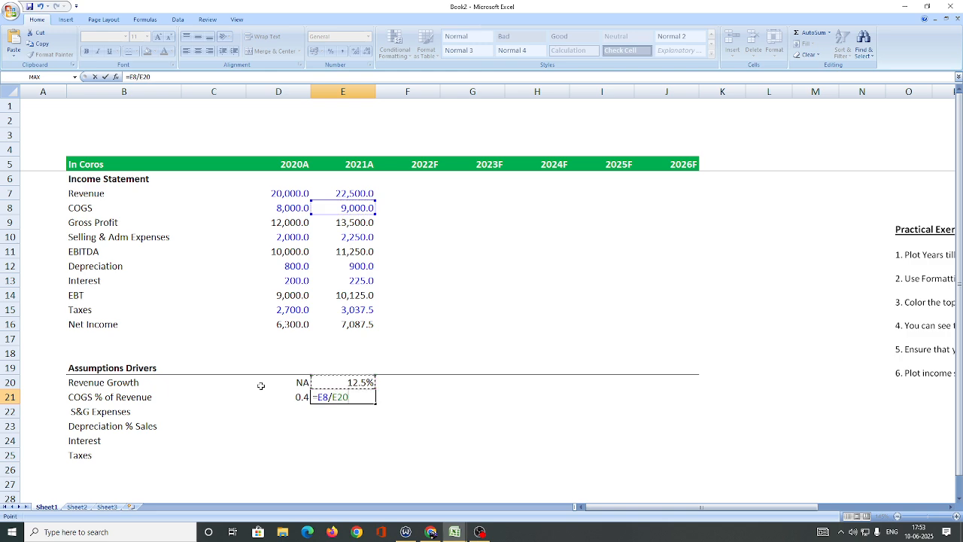
key(Up)
key(Up)
key(Up)
key(Up)
key(Up)
key(Up)
key(Up)
key(Up)
key(Up)
key(Up)
key(Up)
key(Up)
key(Up)
key(Return)
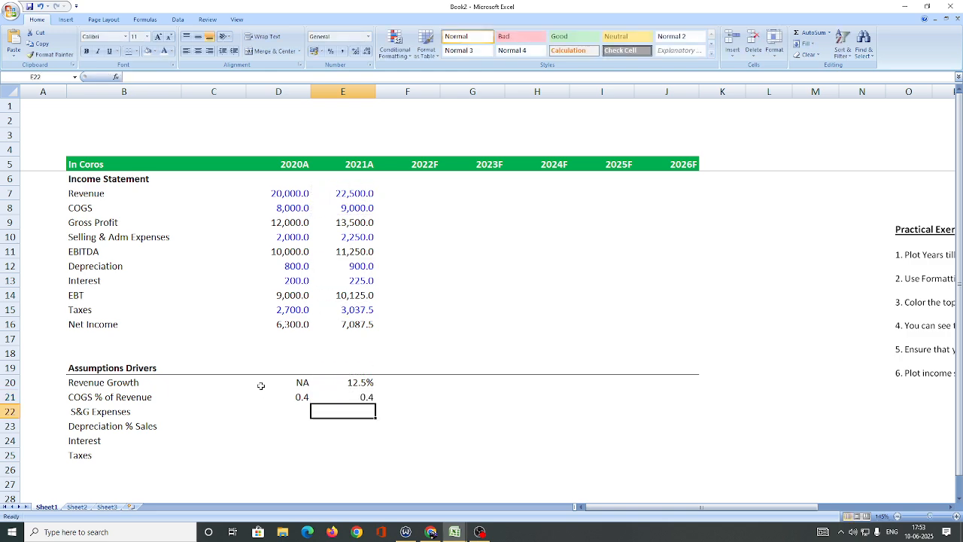
Step: Compare the Selling & Adm Expenses figures in row 10 with the COGS % of Revenue and S&G Expenses driver rows
key(Left)
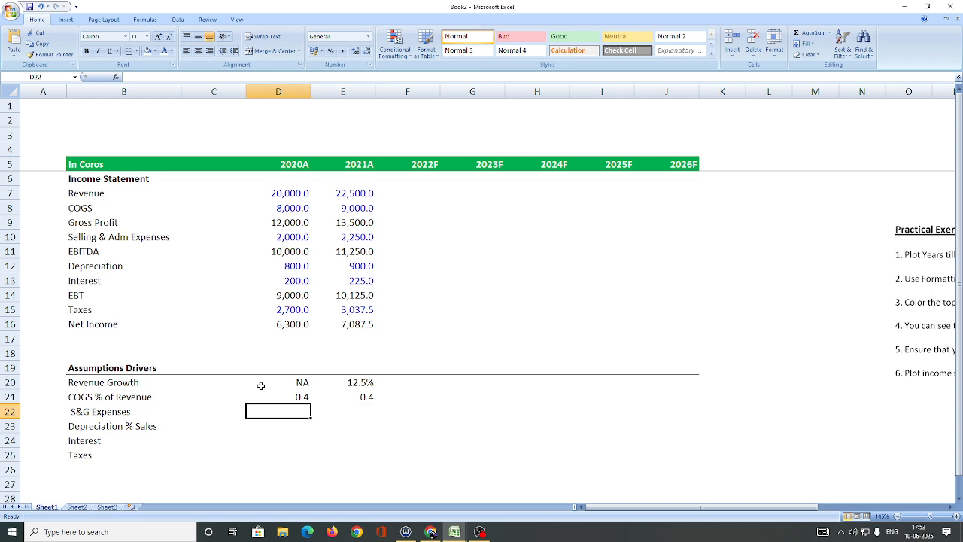
key(Up)
key(Left)
key(Up)
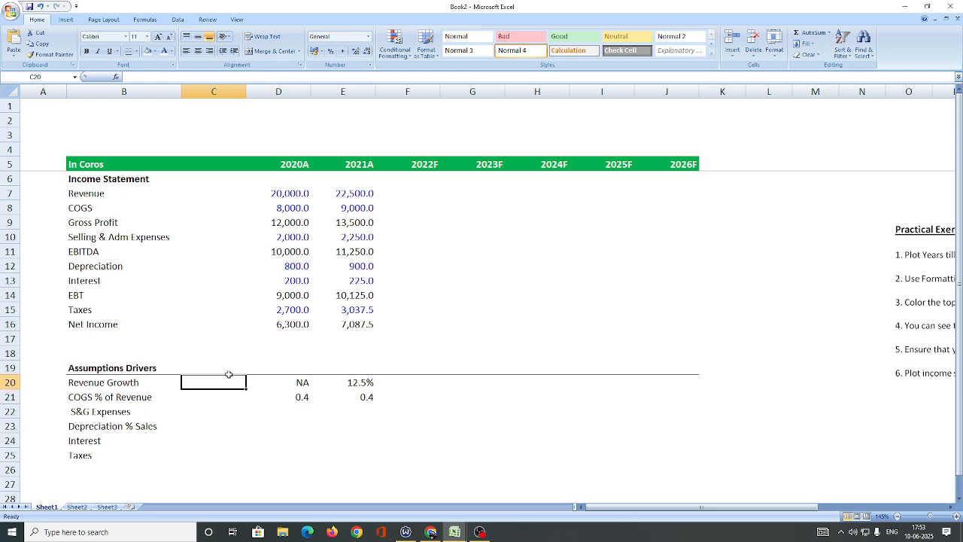
key(Up)
key(Up)
key(Up)
key(Up)
key(Up)
key(Left)
key(Up)
key(Up)
key(Up)
key(Up)
key(Up)
key(Right)
key(Right)
key(Right)
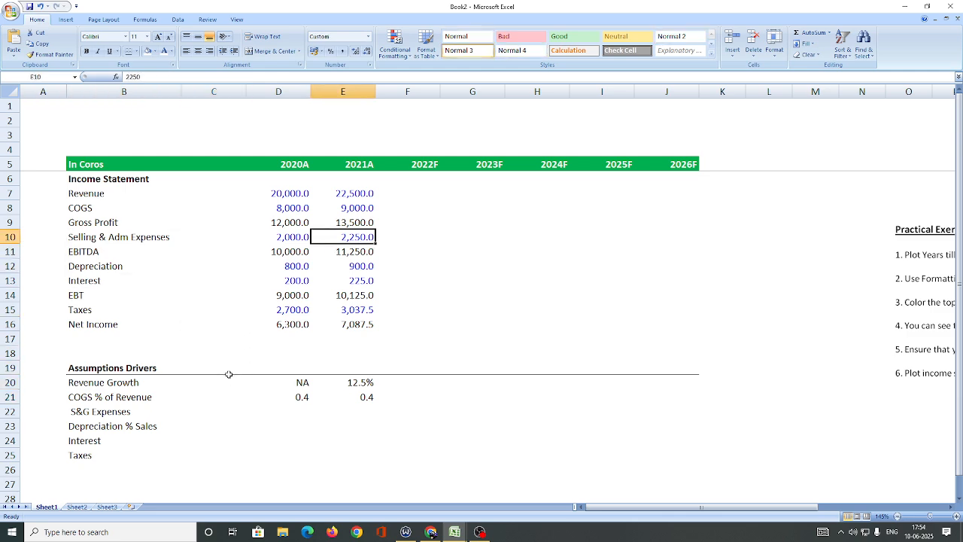
key(Right)
key(Left)
key(Left)
key(Down)
key(Down)
key(Down)
key(Down)
key(Down)
key(Down)
key(Down)
key(Down)
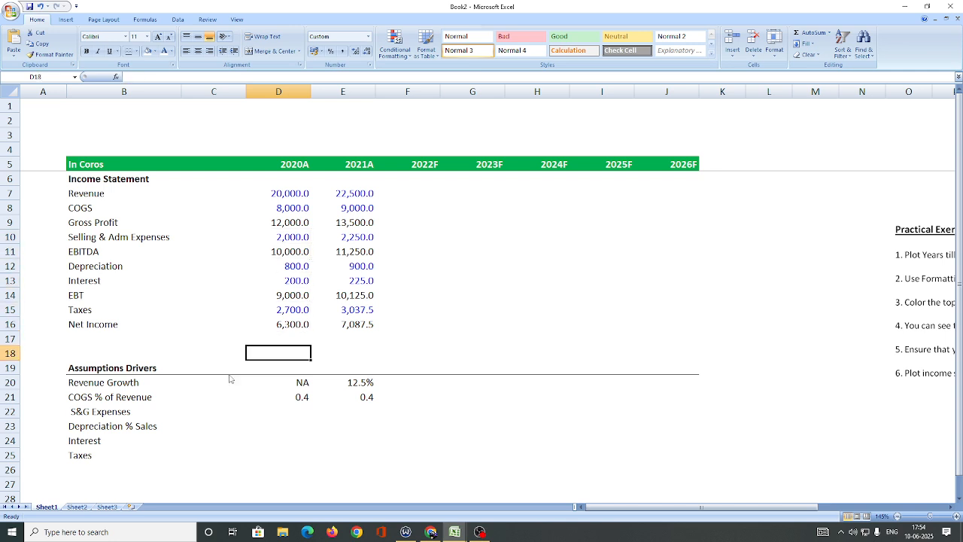
key(Down)
key(Down)
key(Down)
key(Down)
key(Right)
key(Left)
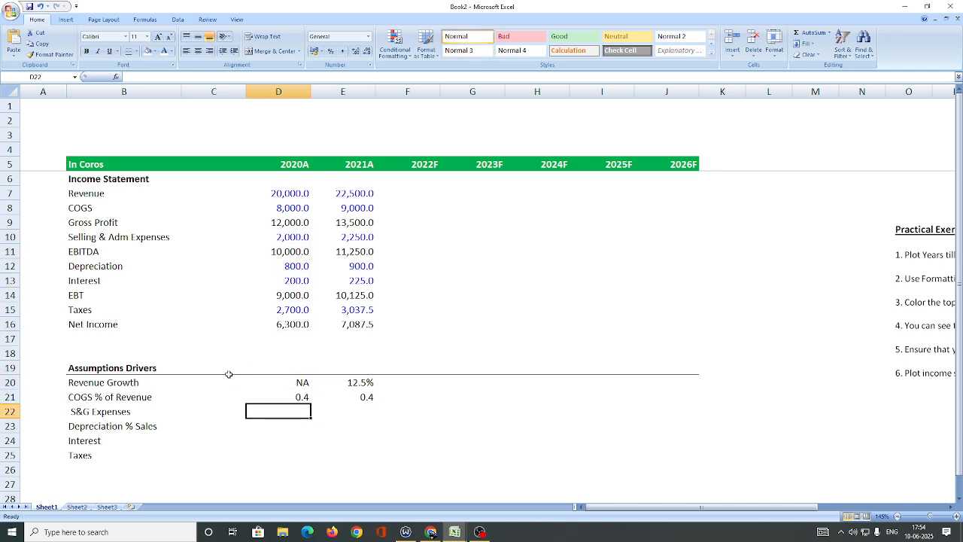
key(Left)
key(Left)
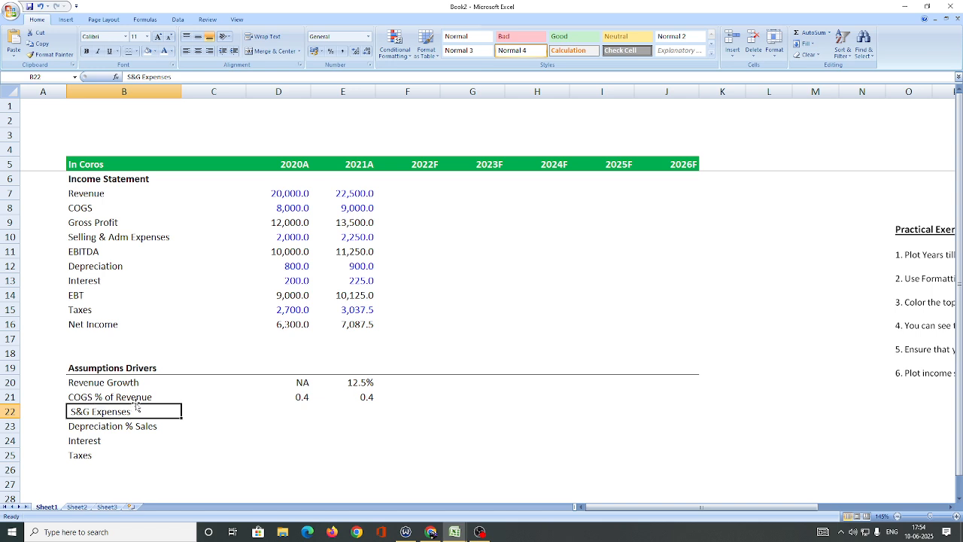
drag(79, 398, 363, 397)
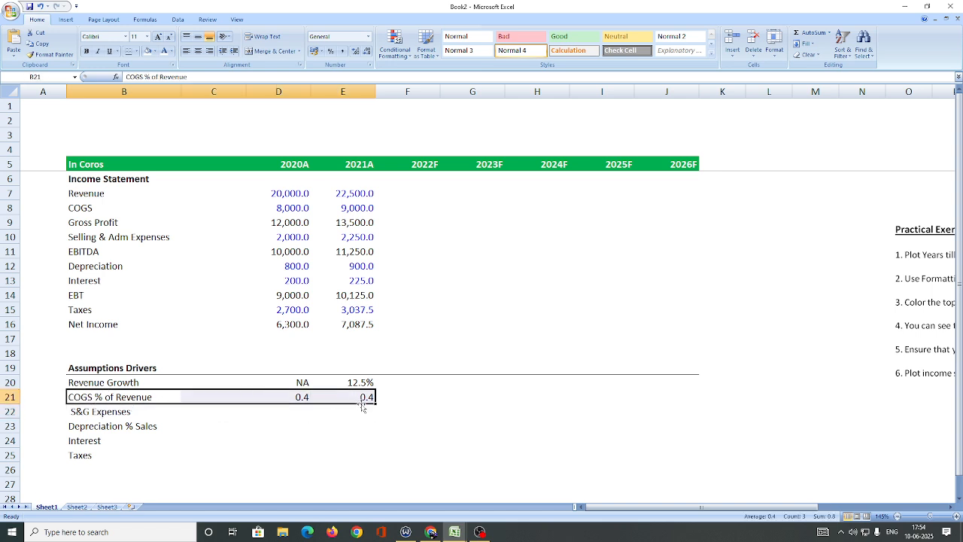
drag(78, 415, 344, 415)
Step: Link the 2020A S&G Expenses driver in D22 to the Selling & Adm Expenses figure with =D10
click(309, 415)
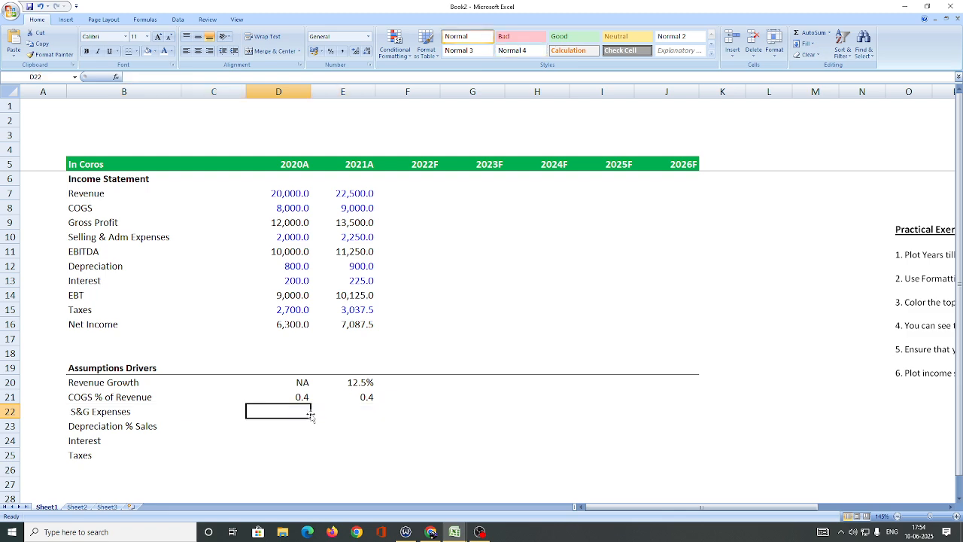
text(=)
key(Up)
key(Up)
key(Up)
key(Up)
key(Up)
key(Up)
key(Up)
key(Up)
key(Up)
key(Up)
key(Up)
key(Up)
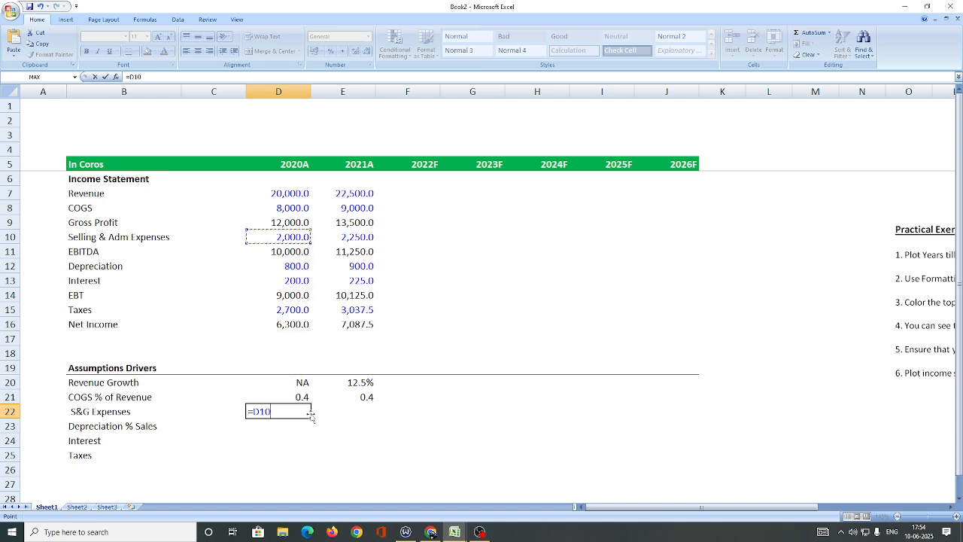
key(Return)
Step: Link the 2021A S&G Expenses driver in E22 to the Selling & Adm Expenses figure with =E10
key(Right)
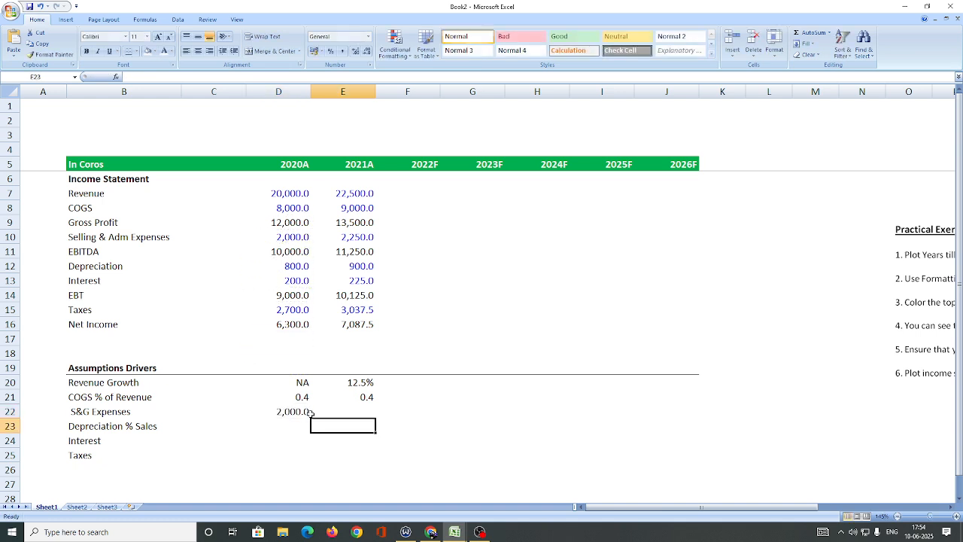
key(Up)
text(=)
key(Up)
key(Up)
key(Up)
key(Up)
key(Up)
key(Up)
key(Up)
key(Up)
key(Up)
key(Up)
key(Up)
key(Up)
key(Up)
key(Up)
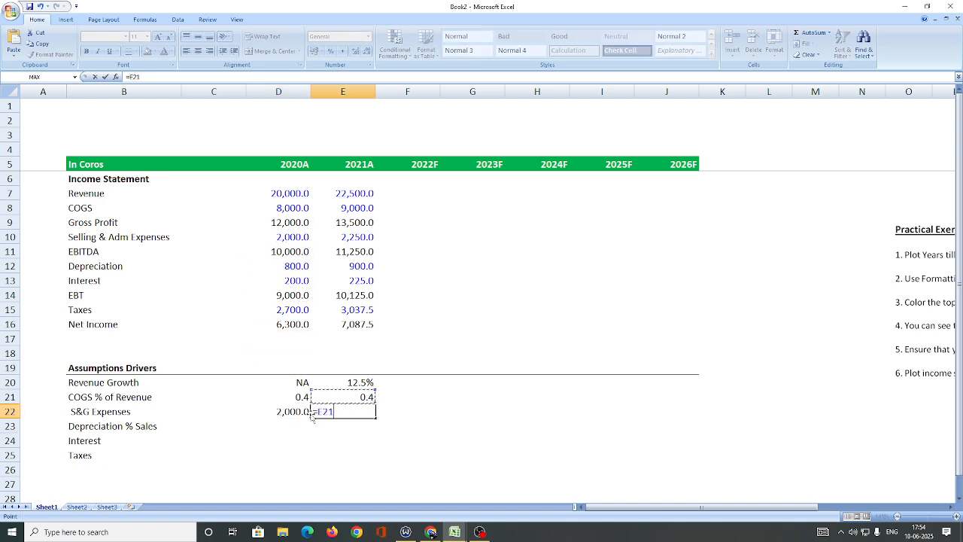
key(Down)
key(Down)
key(Return)
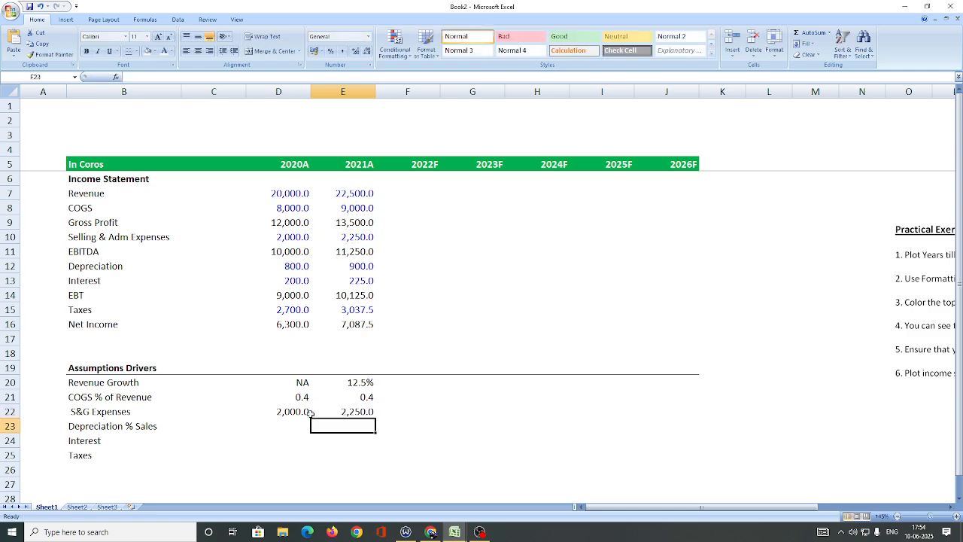
Step: Calculate the 2020A Depreciation % Sales in D23 with =D12/D7
key(Left)
key(Left)
key(Left)
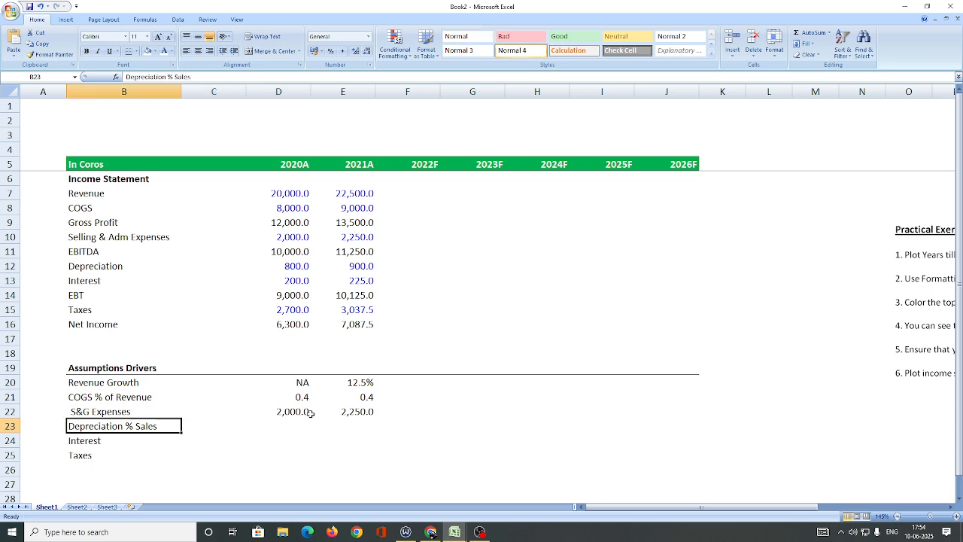
key(shift+Right)
key(shift+Right)
key(shift+Right)
key(Right)
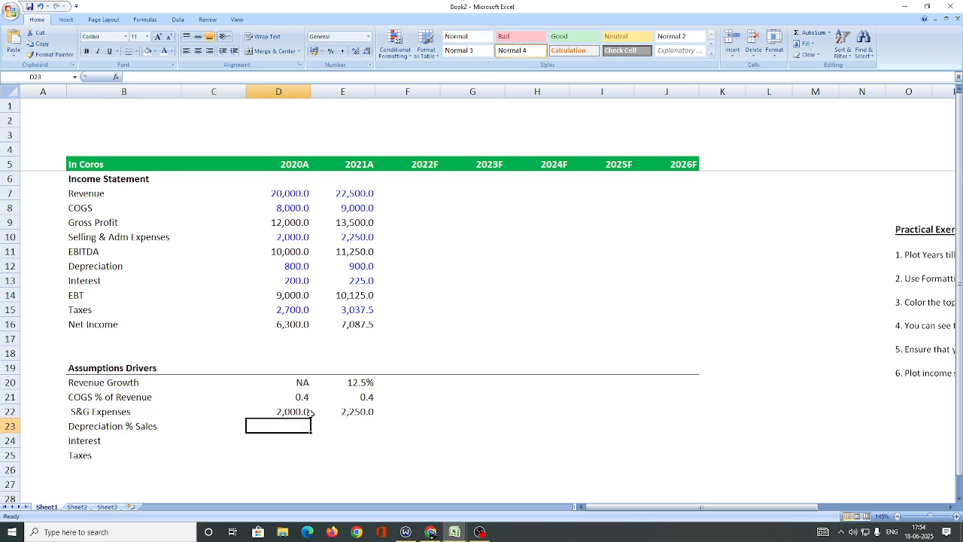
key(Right)
key(Left)
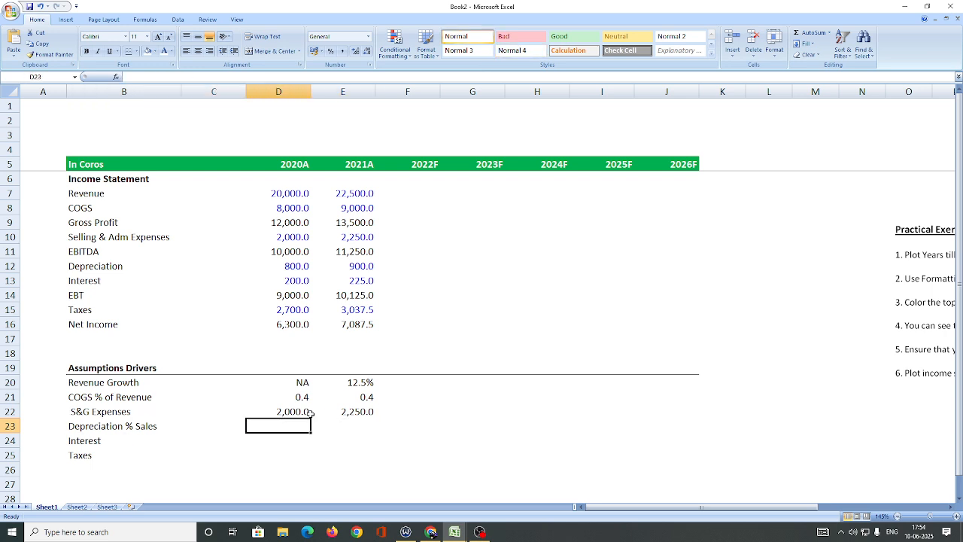
text(=)
key(Up)
key(Up)
key(Up)
key(Up)
key(Up)
key(Up)
key(Up)
key(Up)
key(Up)
key(Up)
key(Up)
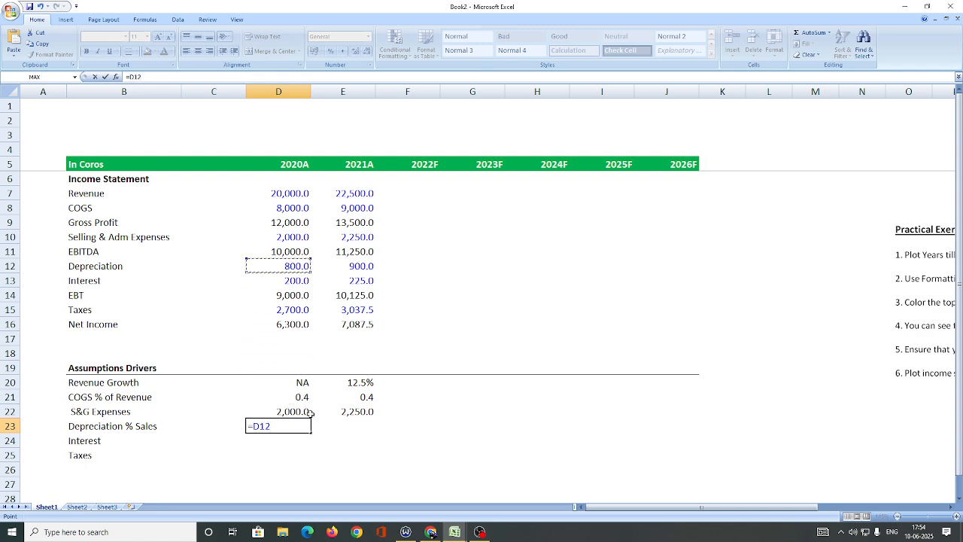
text(/)
key(Up)
key(Up)
key(Up)
key(Up)
key(Up)
key(Up)
key(Up)
key(Up)
key(Up)
key(Up)
key(Up)
key(Up)
key(Up)
key(Up)
key(Up)
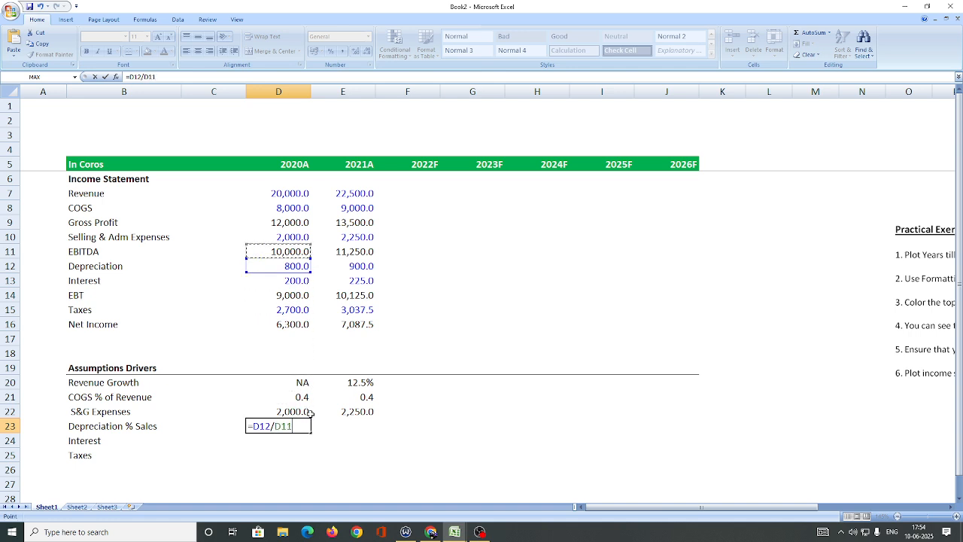
key(Up)
key(Return)
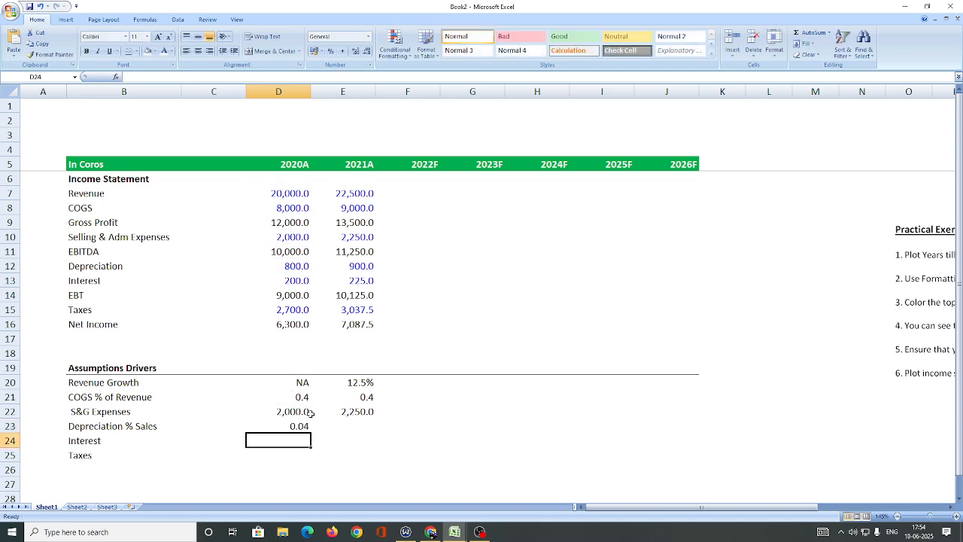
Step: Calculate the 2021A Depreciation % Sales in E23 with =E12/E7
key(Right)
key(Up)
text(=)
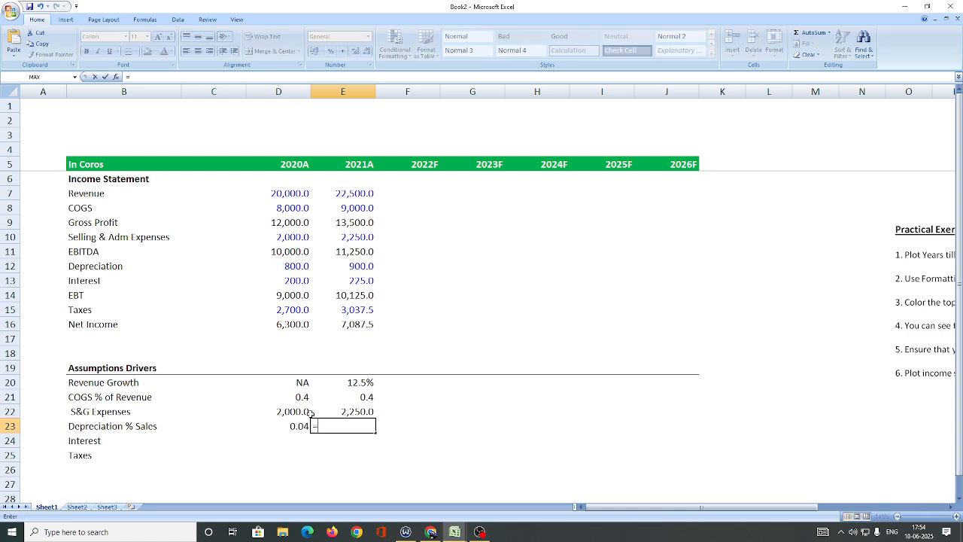
key(Up)
key(Up)
key(Up)
key(Up)
key(Up)
key(Up)
key(Up)
key(Up)
key(Up)
key(Up)
key(Up)
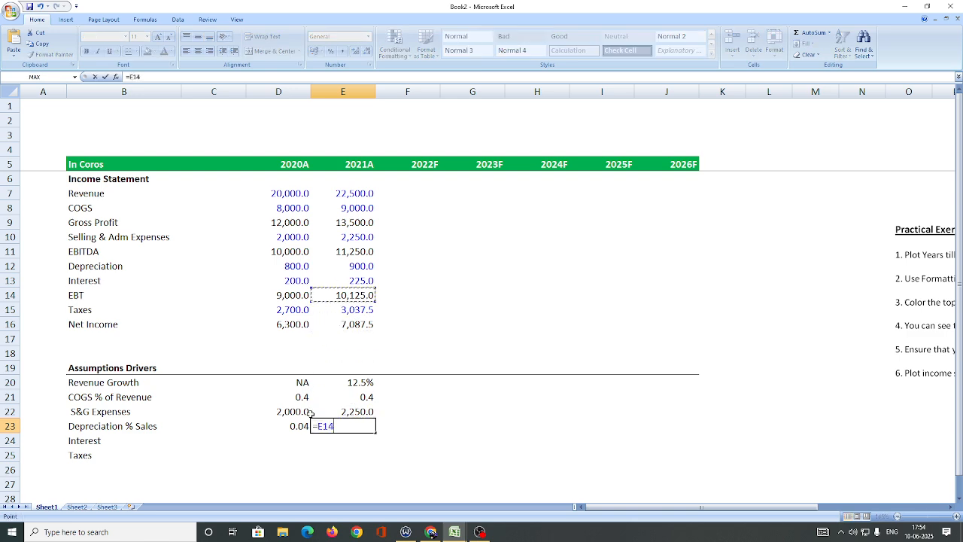
text(/)
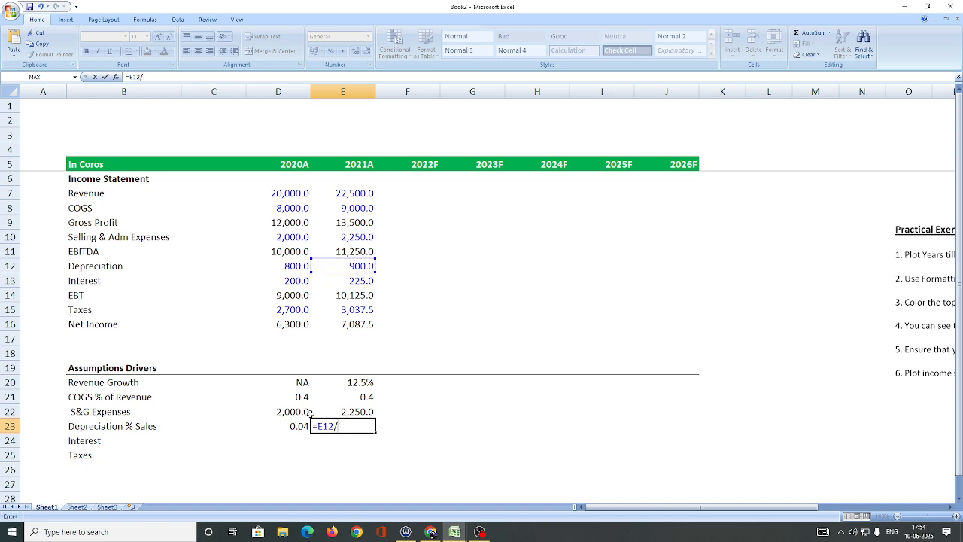
key(Up)
key(Up)
key(Up)
key(Up)
key(Up)
key(Up)
key(Up)
key(Up)
key(Up)
key(Up)
key(Up)
key(Up)
key(Up)
key(Up)
key(Up)
key(Up)
key(Return)
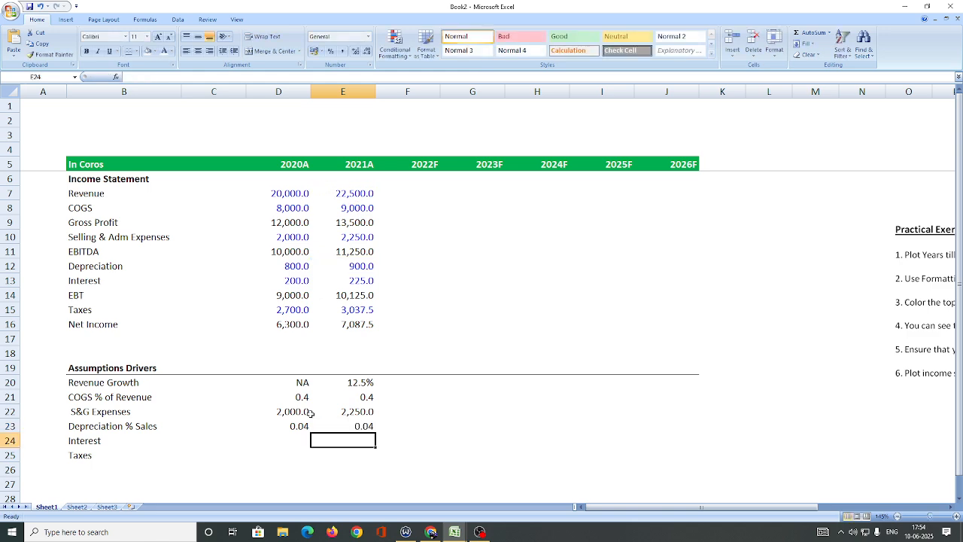
Step: Link the 2020A Interest driver in D24 to the income statement's Interest figure with =D13
key(Left)
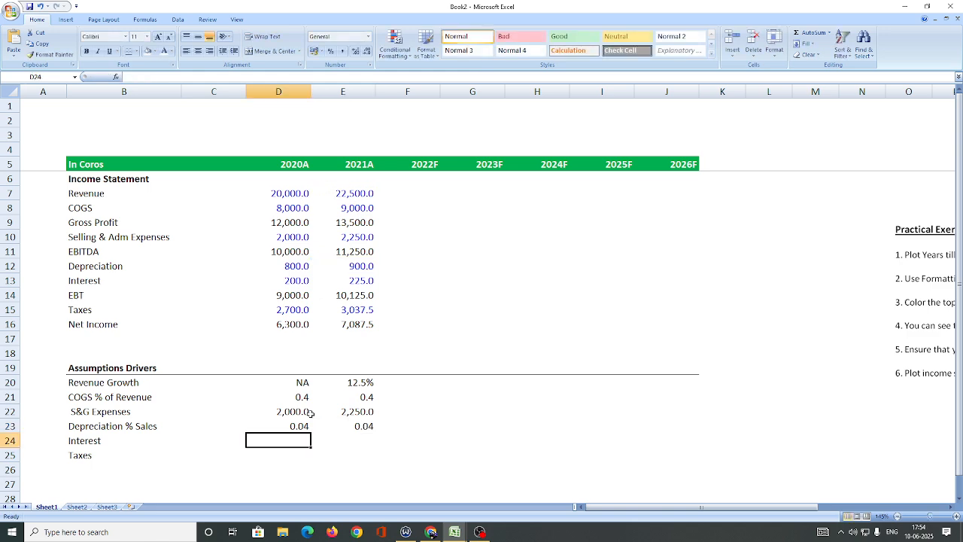
text(=)
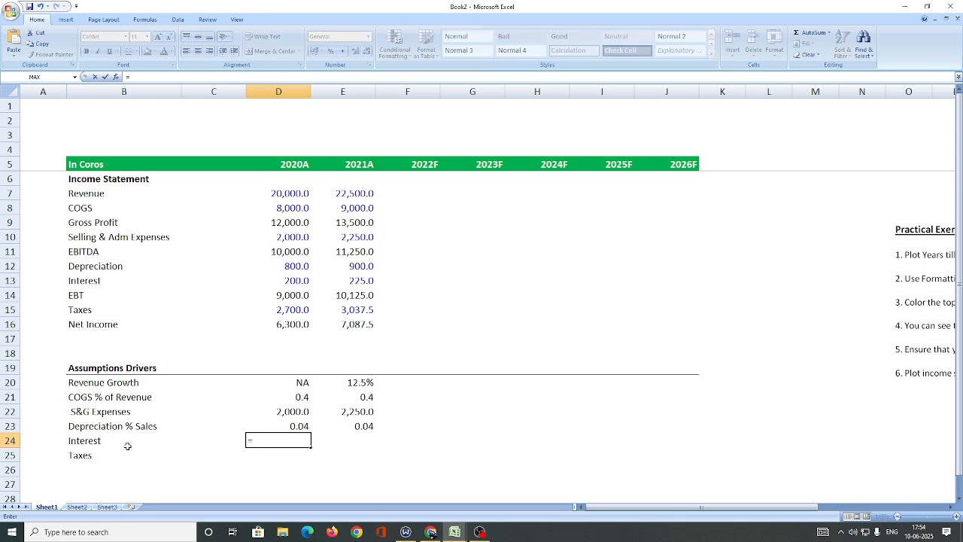
key(Up)
key(Up)
key(Up)
key(Up)
key(Up)
key(Up)
key(Up)
key(Up)
key(Up)
key(Up)
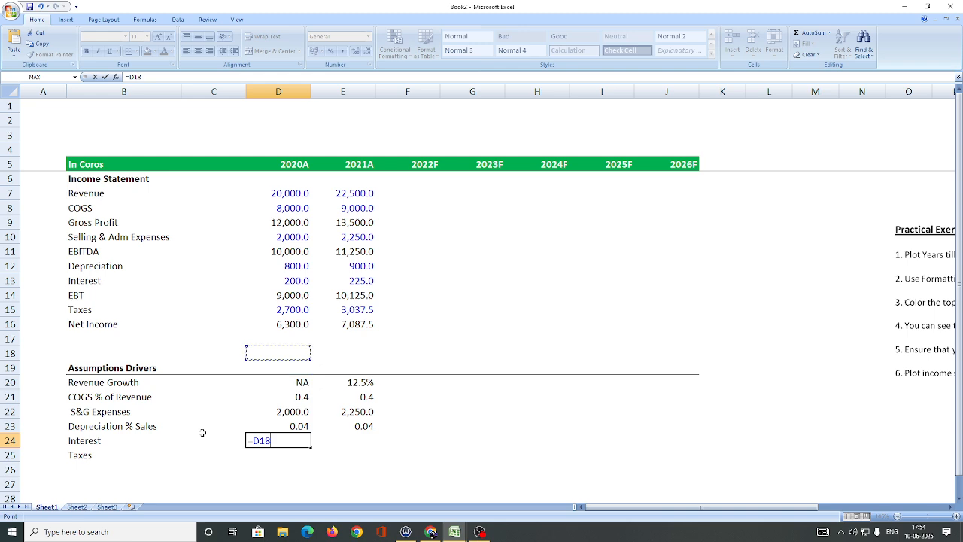
key(Up)
key(Return)
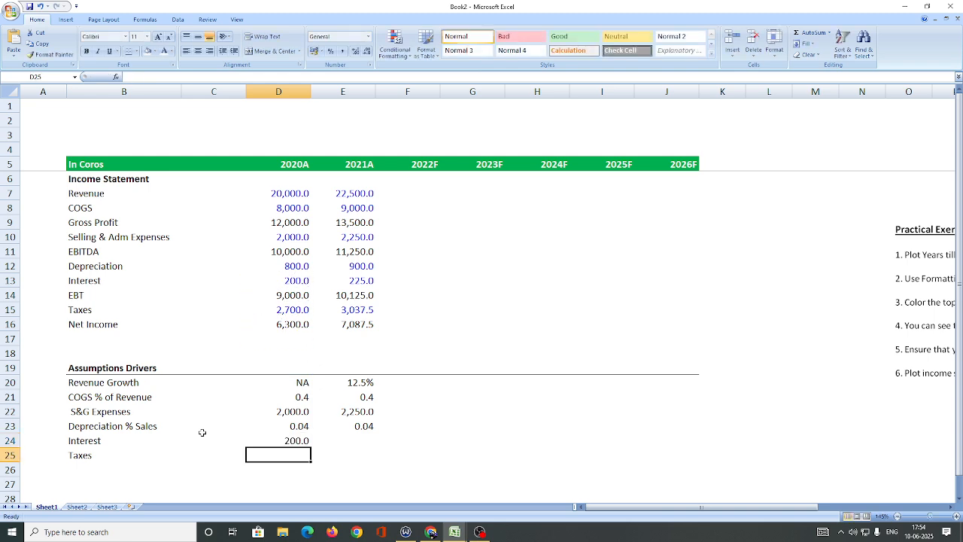
Step: Link the 2021A Interest driver in E24 to the income statement's Interest figure with =E13
key(Right)
text(=)
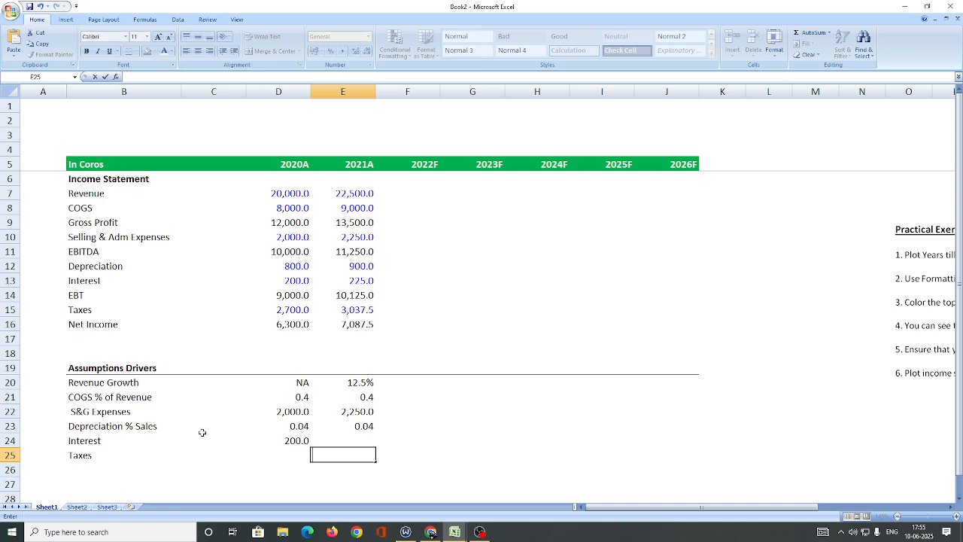
key(Escape)
key(Up)
text(=)
key(Up)
key(Up)
key(Up)
key(Up)
key(Up)
key(Up)
key(Up)
key(Up)
key(Up)
key(Up)
key(Up)
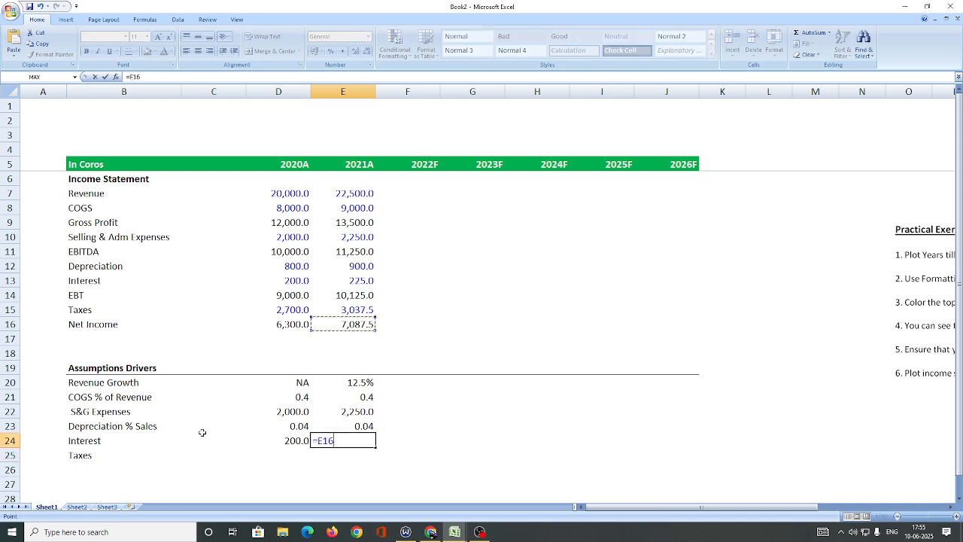
key(Return)
key(Left)
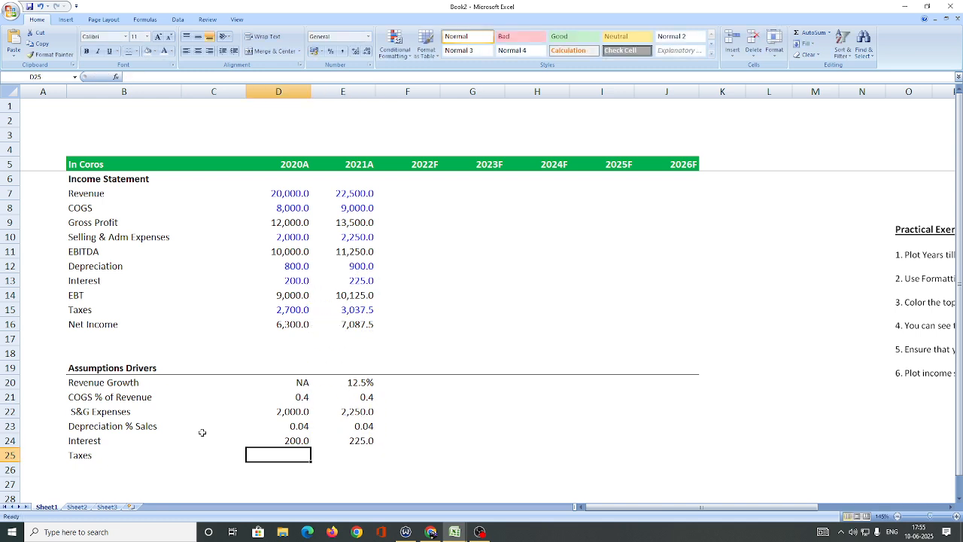
text(=)
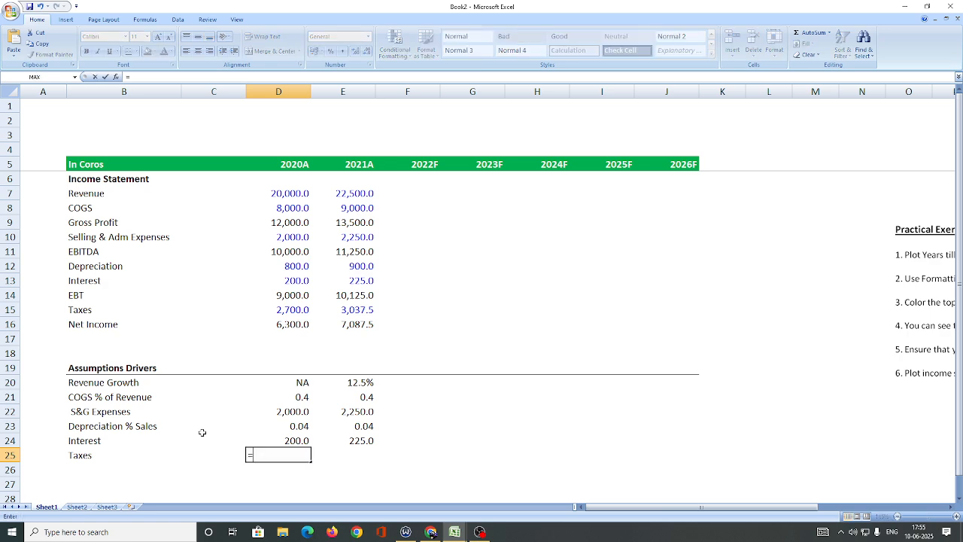
key(Up)
key(Up)
key(Up)
key(Up)
key(Up)
key(Up)
key(Up)
key(Up)
key(Up)
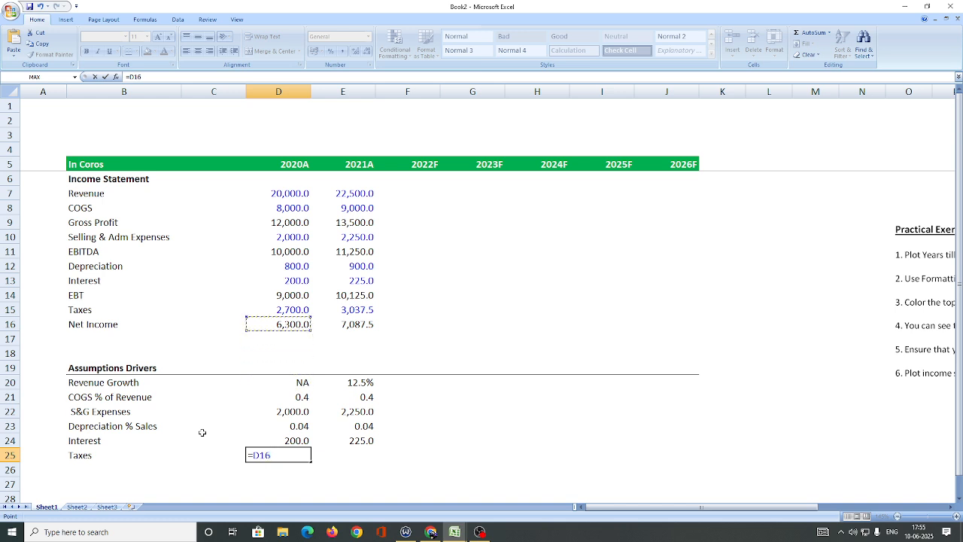
key(BackSpace)
key(BackSpace)
key(BackSpace)
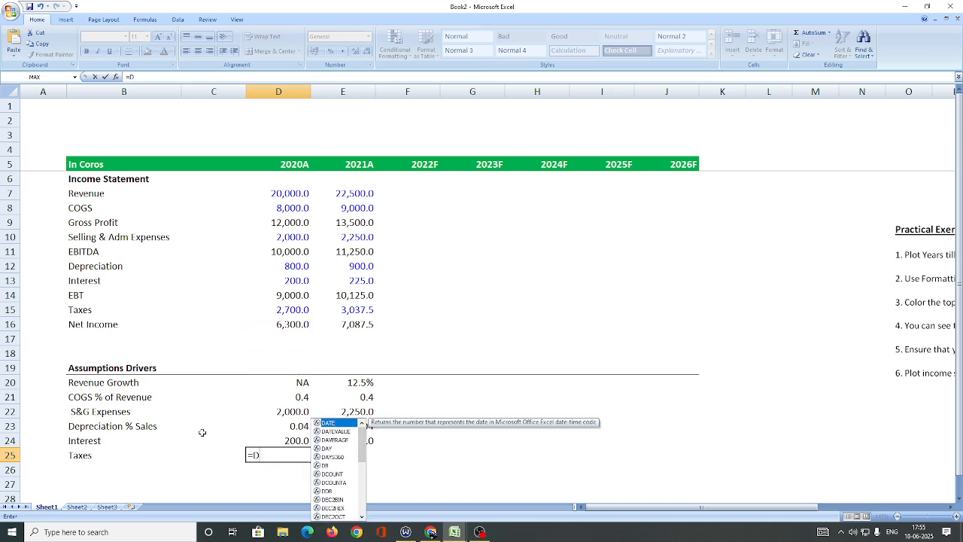
drag(686, 480, 7, 442)
click(6, 442)
click(57, 454)
drag(160, 442, 23, 441)
click(496, 405)
drag(273, 457, 256, 459)
key(BackSpace)
key(BackSpace)
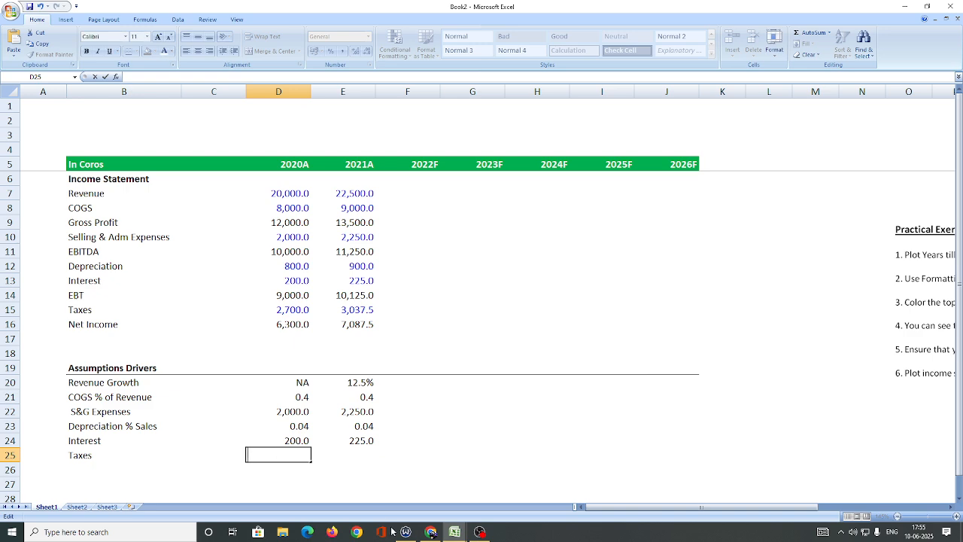
Step: Switch to the 2. Excel Setup and Imp Functions workbook and copy the Practical Exercise text from the Basic forcasting sheet
mouse_move(456, 536)
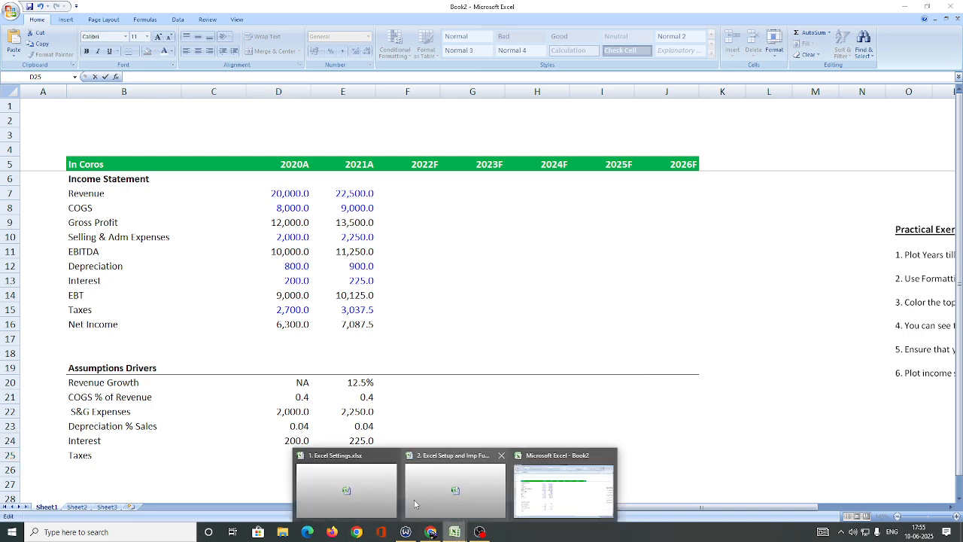
click(456, 489)
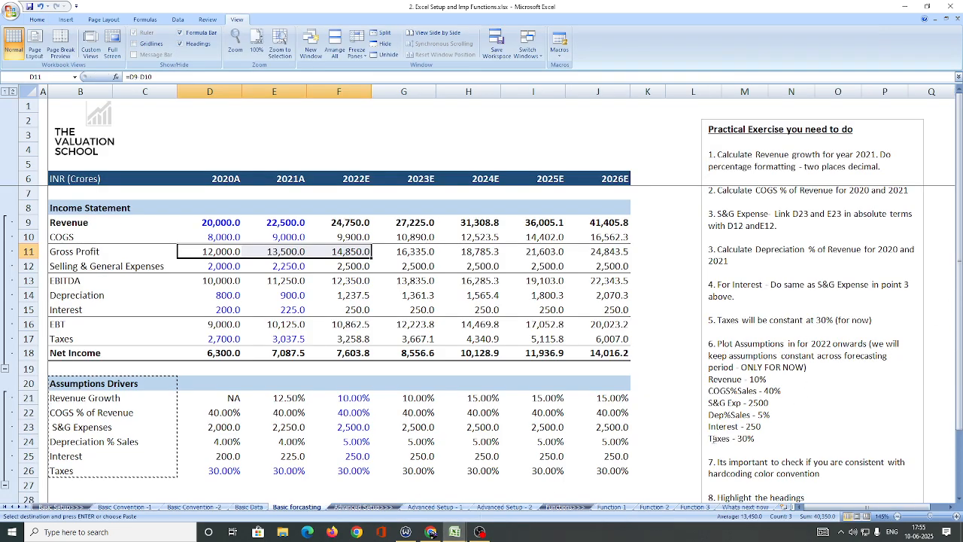
drag(761, 438, 709, 439)
right_click(729, 267)
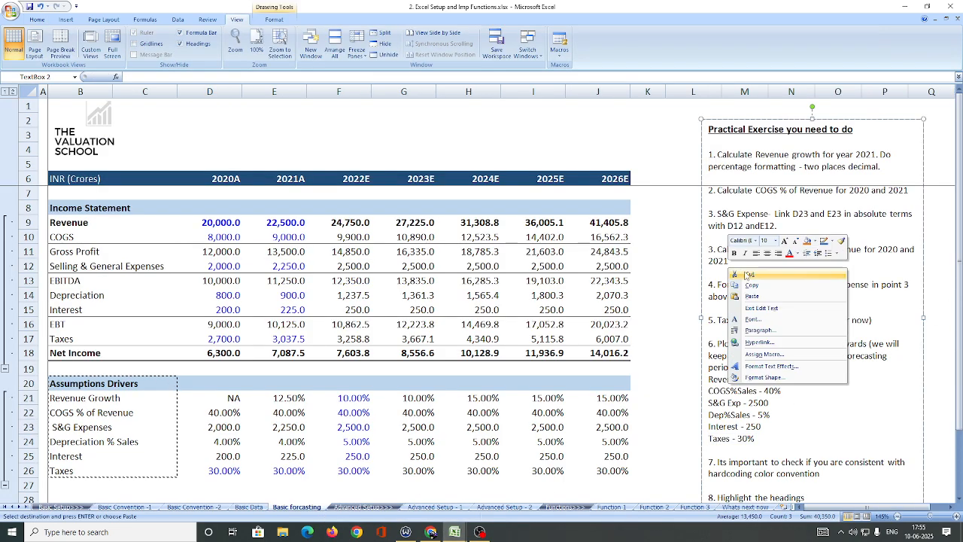
click(752, 286)
Step: Return to Book2 and paste the copied Practical Exercise instructions as a picture at cell O27 of Sheet1
mouse_move(454, 532)
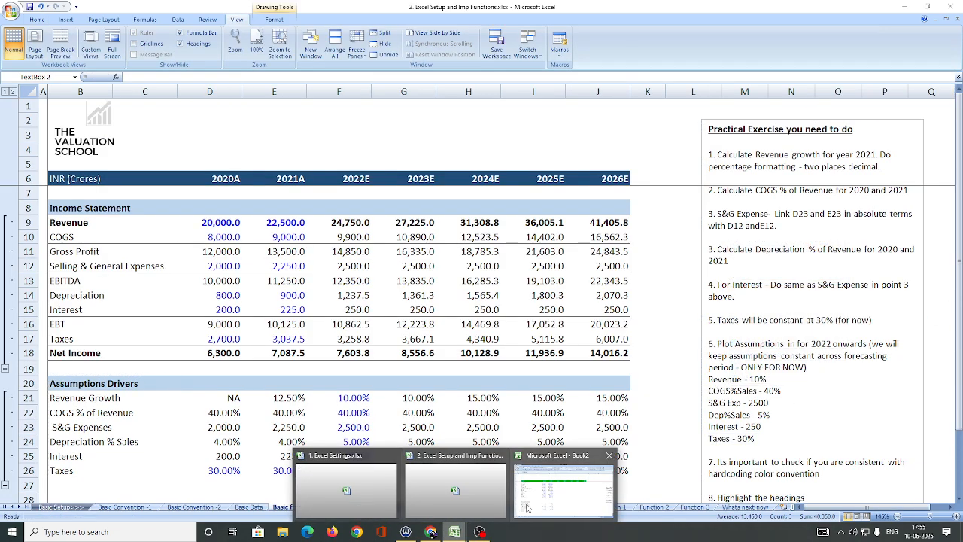
click(570, 496)
scroll(753, 361, down, 4)
click(895, 310)
right_click(895, 311)
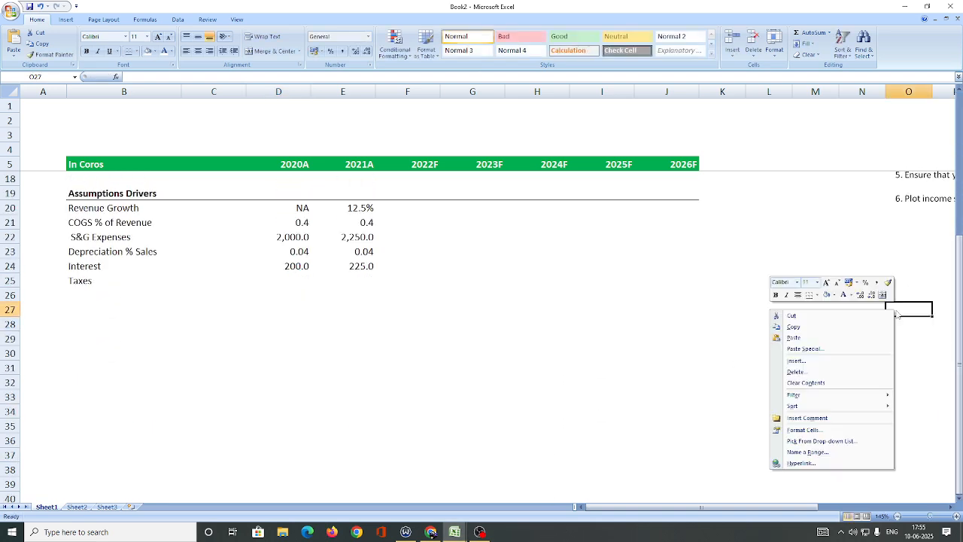
click(815, 349)
click(882, 423)
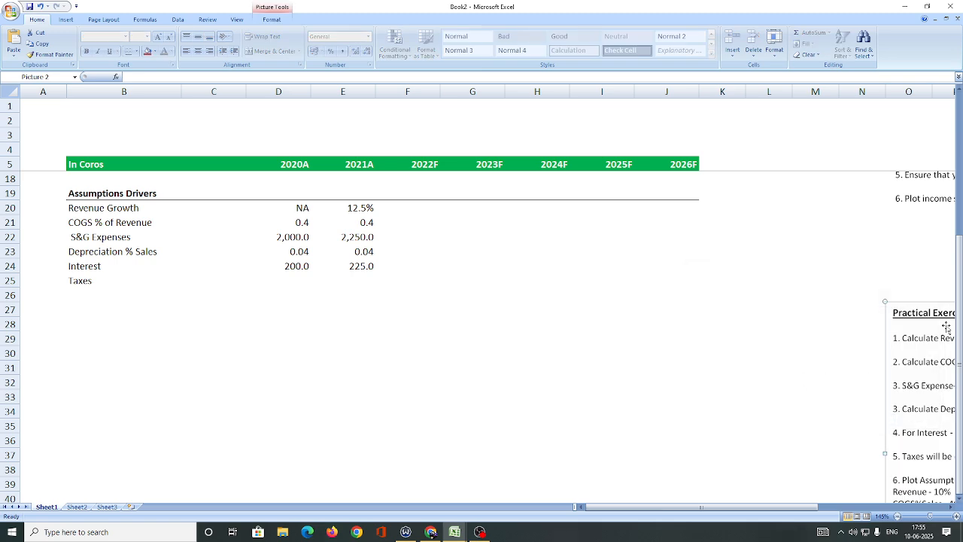
Step: Check the tax assumption in the pasted exercise instructions and enter 30% as the 2020A Taxes driver in D25
scroll(652, 318, down, 4)
drag(672, 327, 563, 392)
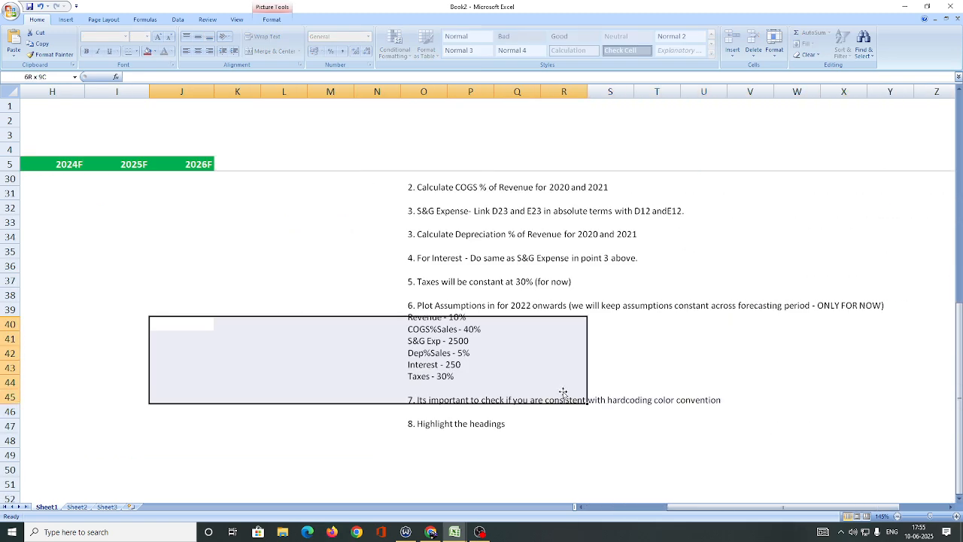
click(303, 380)
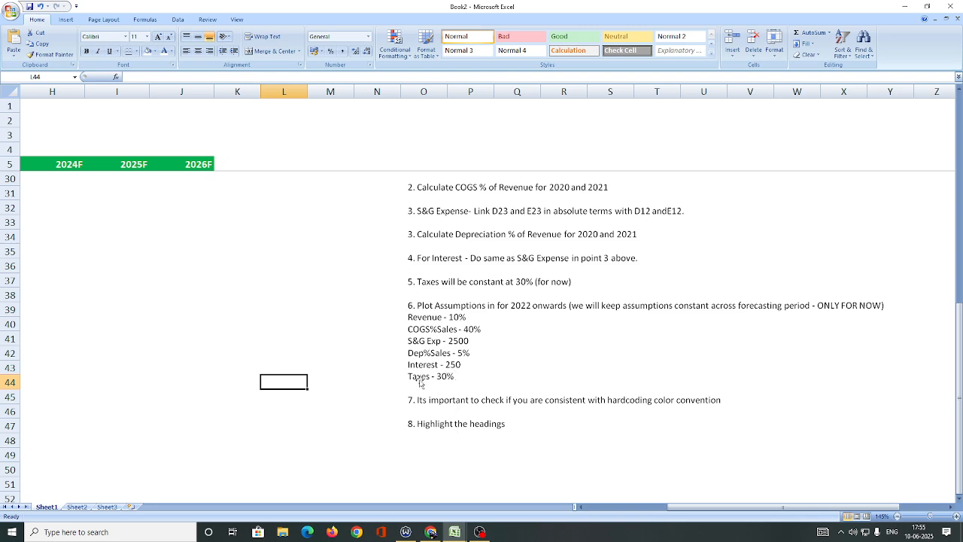
drag(294, 367, 20, 229)
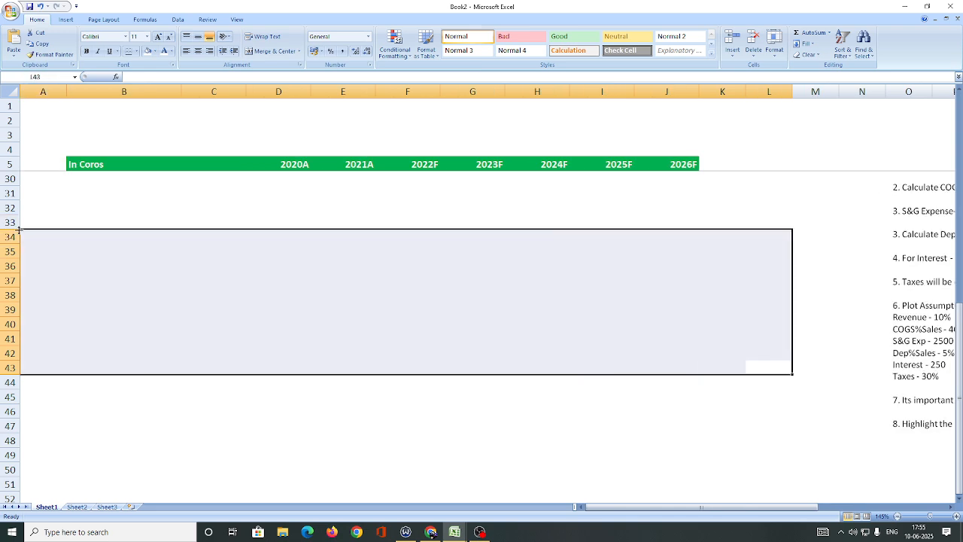
scroll(226, 247, up, 4)
scroll(174, 309, up, 1)
click(291, 328)
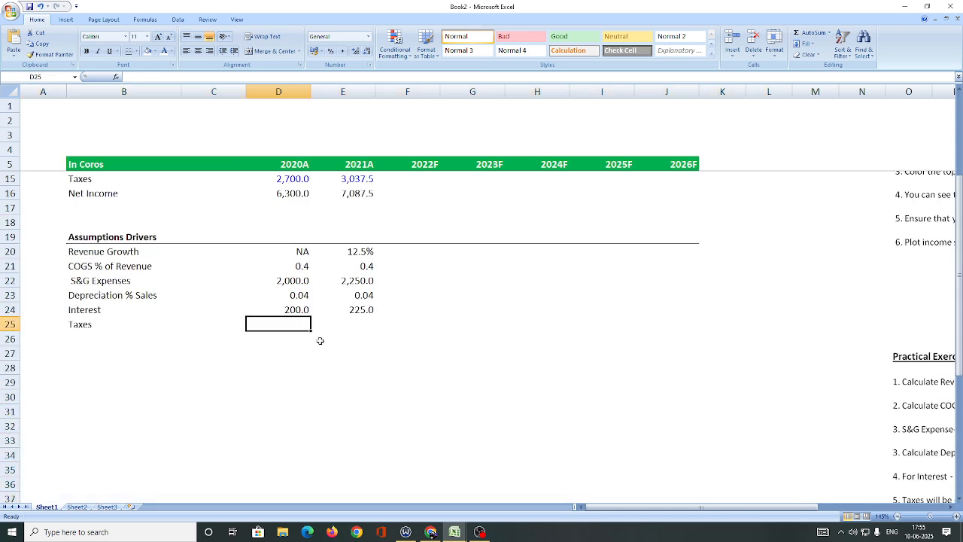
text(30)
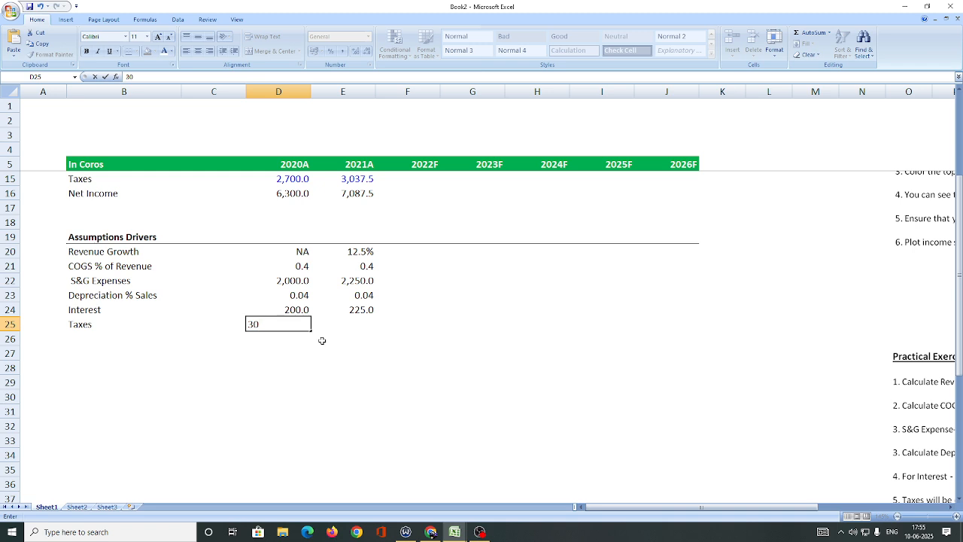
text(%)
key(Tab)
Step: Link the 2021A Taxes driver in E25 to the 2020A tax rate with =D25
text(=)
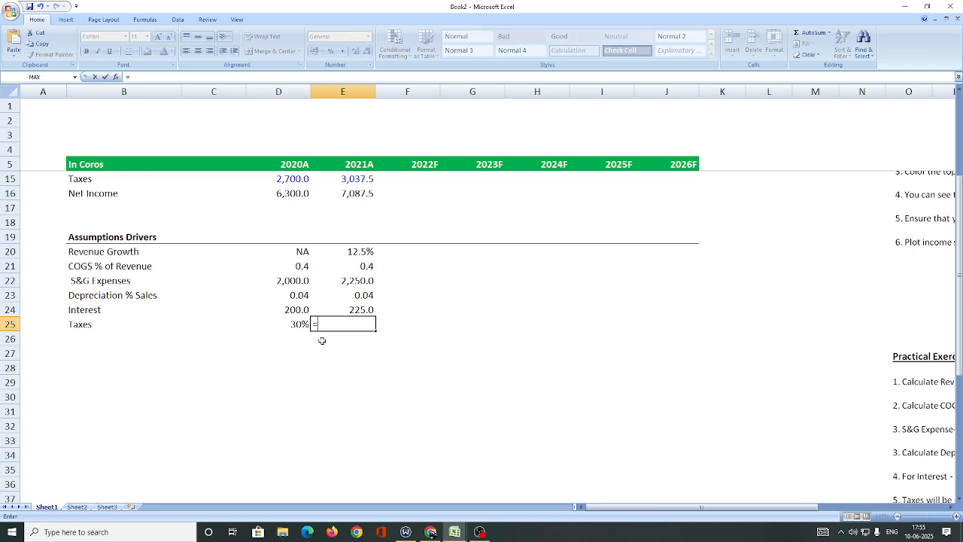
key(Left)
key(Return)
Step: Go back up to the start of the income statement and review its 2020A and 2021A figures alongside the Assumptions Drivers
key(Up)
key(Up)
key(Up)
key(Up)
key(Up)
key(Up)
key(Up)
key(Up)
key(Up)
key(Up)
key(Up)
key(Up)
key(Up)
key(Up)
key(Up)
key(Up)
key(Up)
key(Up)
key(Up)
key(Up)
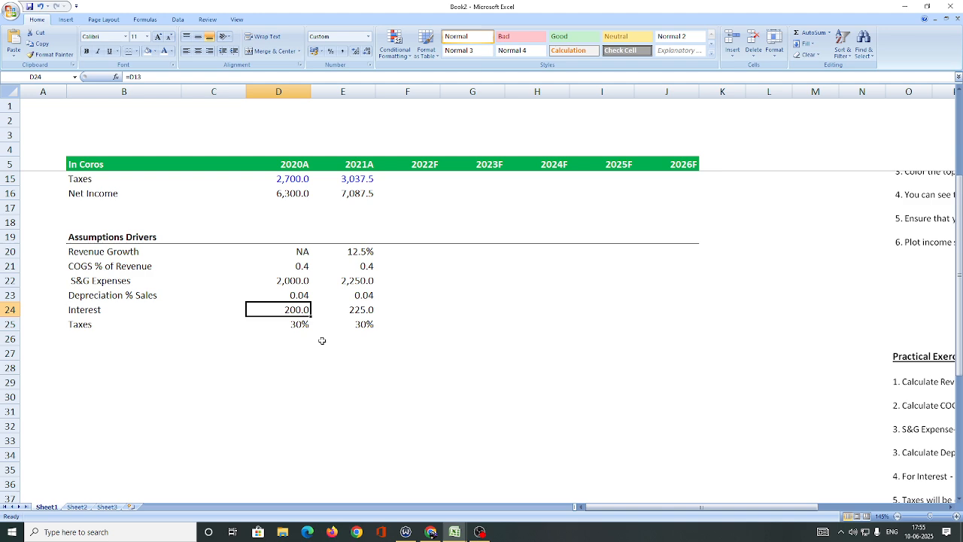
key(Down)
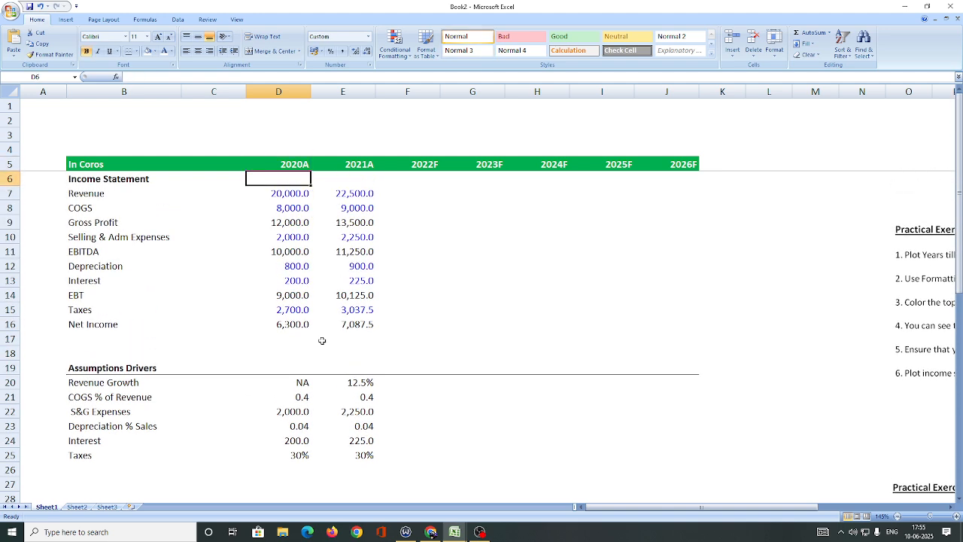